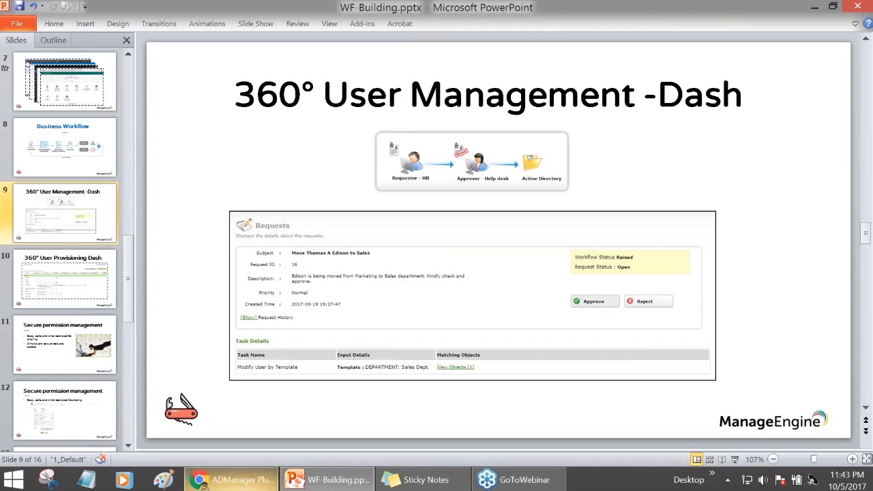
# - Switch from the PowerPoint slide to the ADManager Plus browser window
pyautogui.click(229, 479)
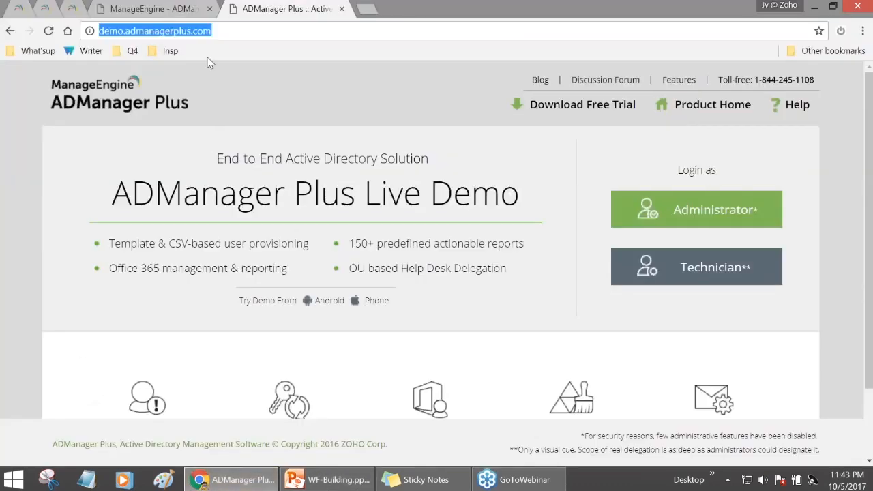
# - Open the Business Workflow page from the ADManager dashboard's Workflow tab
pyautogui.click(154, 8)
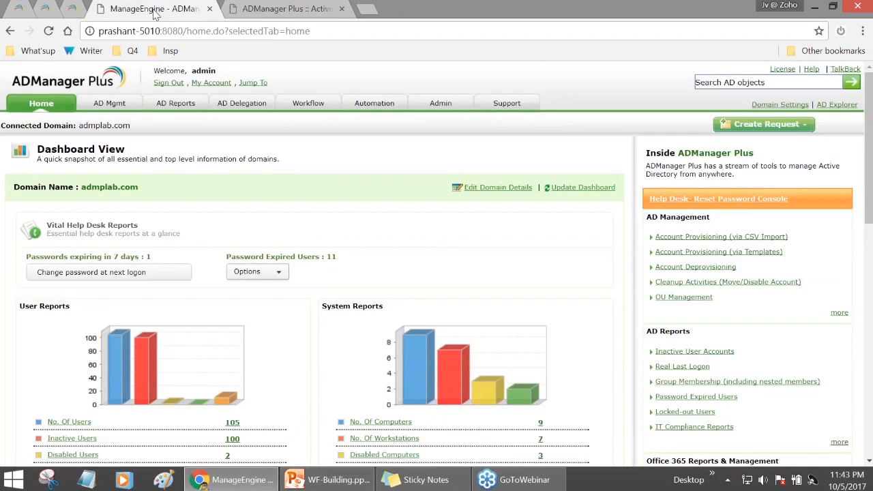
pyautogui.hotkey('ctrl', 'Tab')
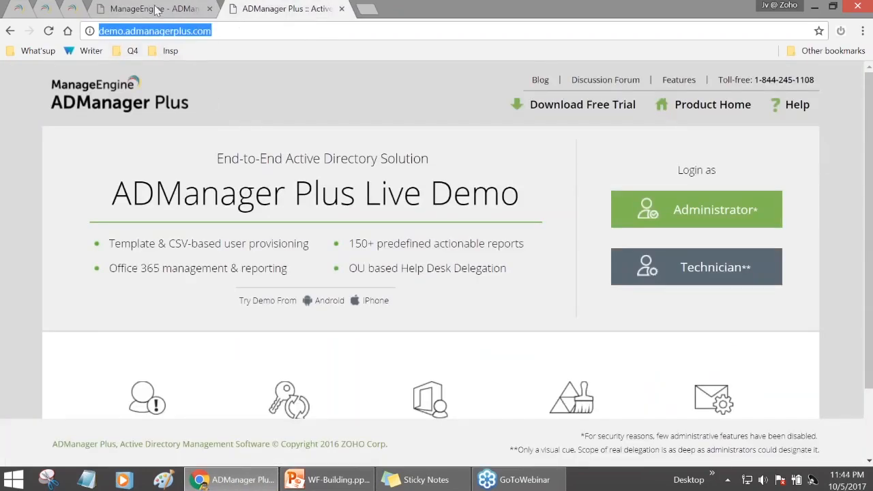
pyautogui.click(172, 13)
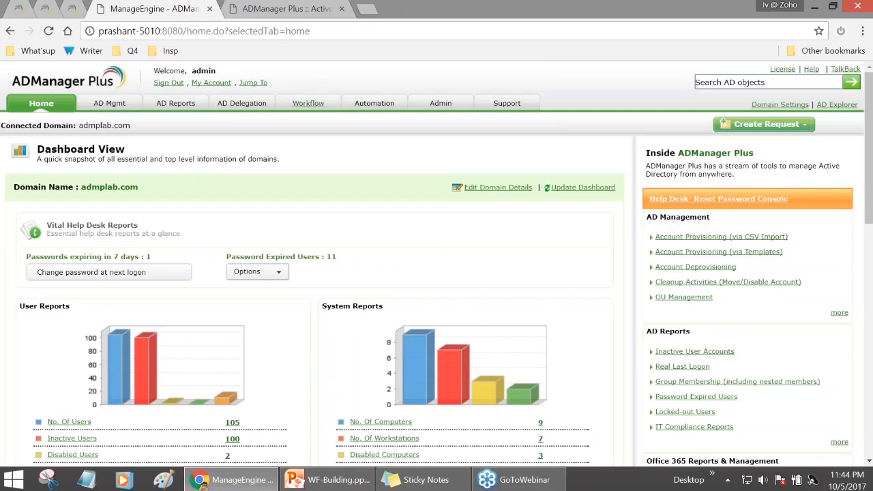
pyautogui.click(308, 103)
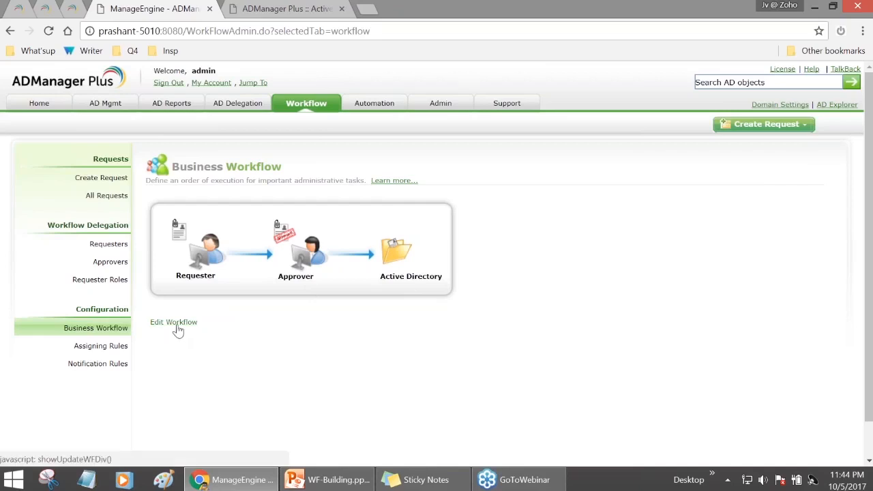
pyautogui.click(177, 324)
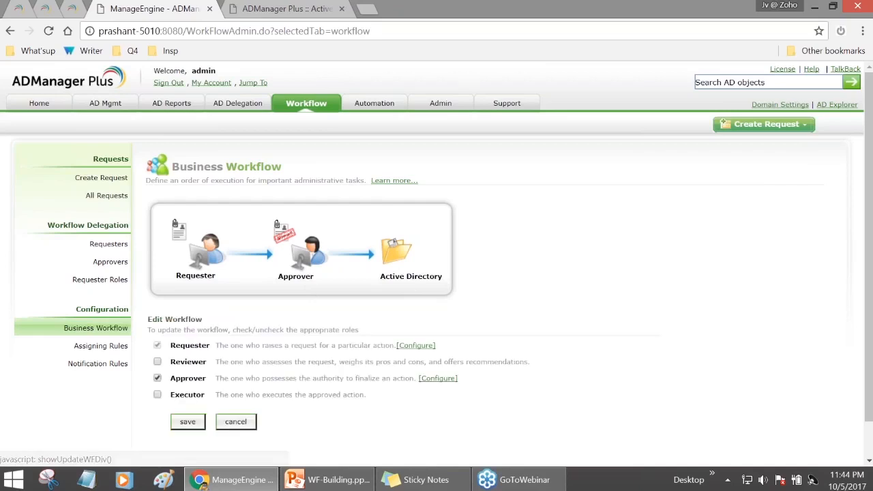
# - Add and then remove the Reviewer and Executor stages, saving a Requester-to-Approver workflow
pyautogui.click(157, 362)
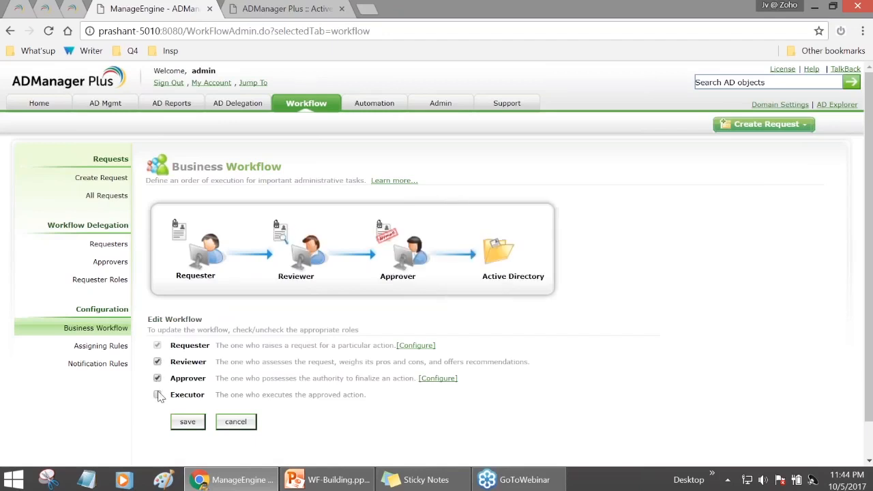
pyautogui.click(158, 395)
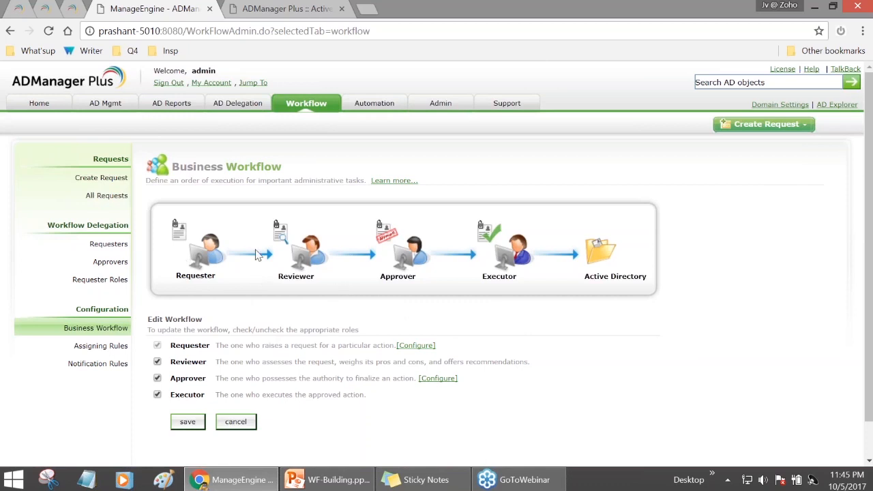
pyautogui.click(157, 361)
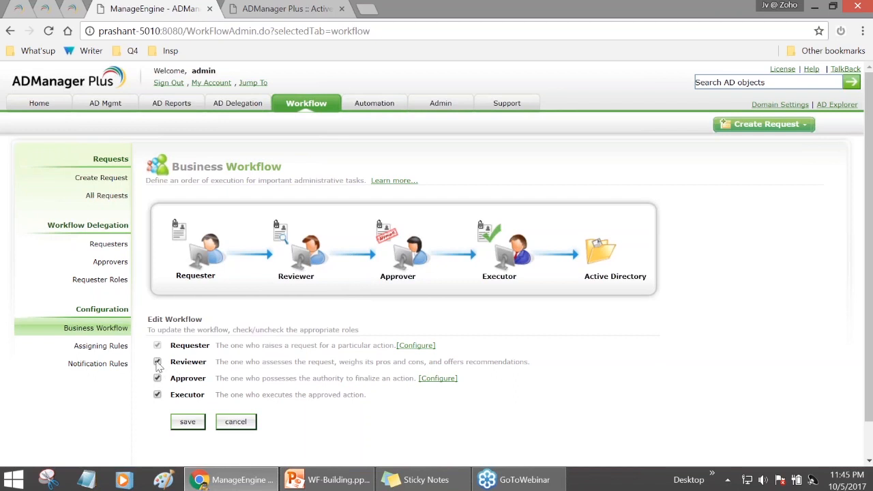
pyautogui.click(157, 394)
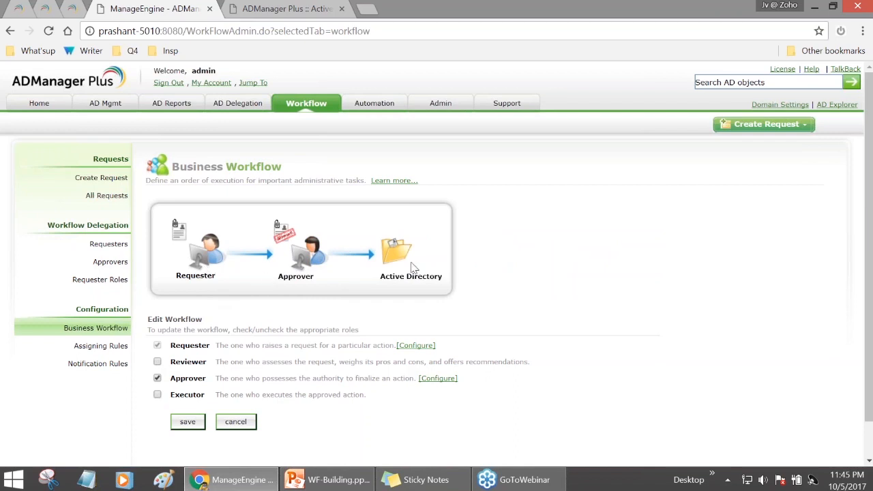
pyautogui.click(188, 421)
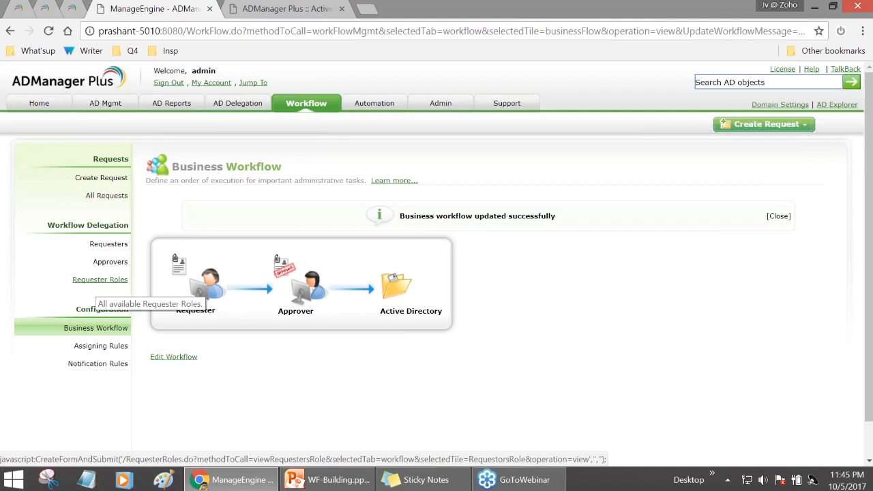
pyautogui.click(100, 280)
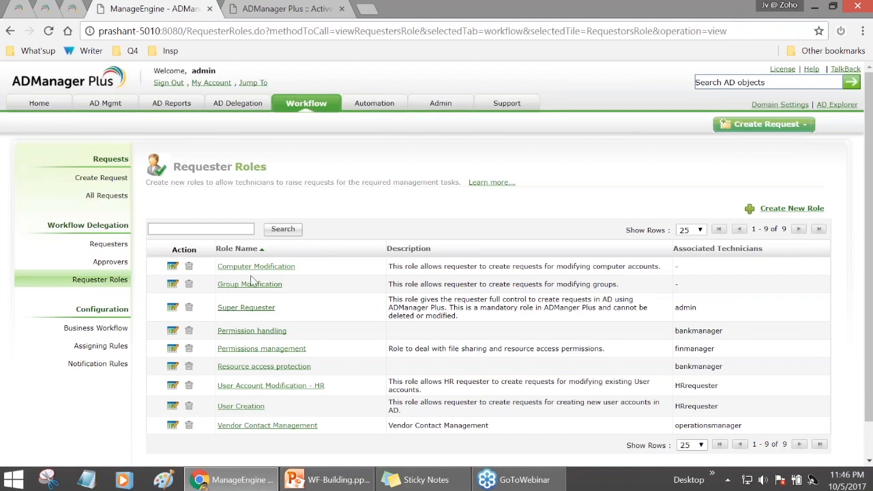
# - Scroll through the nine requester roles and their associated technicians
pyautogui.scroll(-1, 254, 279)
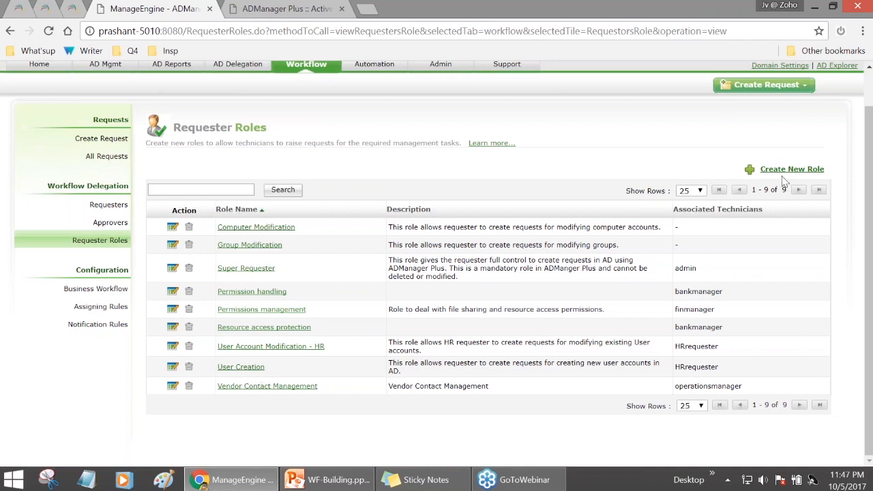
# - Open the User Creation role and point out its Create Users permission
pyautogui.click(261, 368)
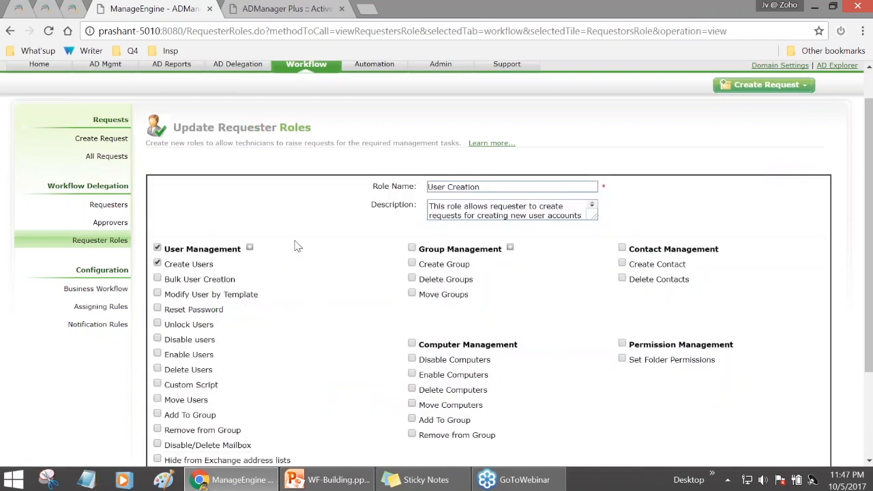
pyautogui.click(490, 189)
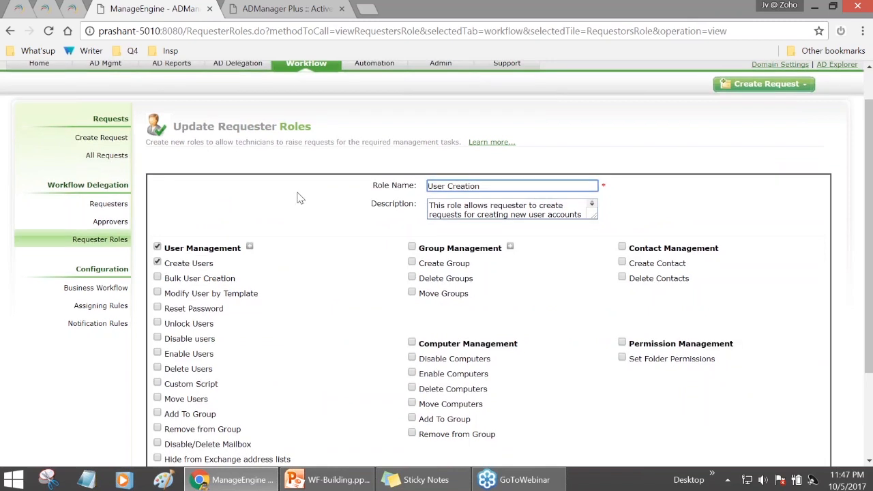
pyautogui.scroll(-1, 298, 198)
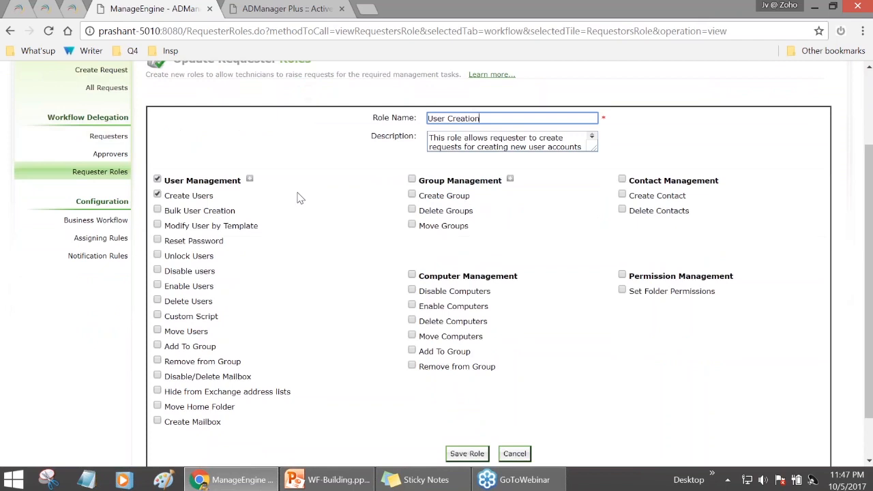
pyautogui.click(167, 199)
pyautogui.moveTo(167, 198); pyautogui.dragTo(214, 198)
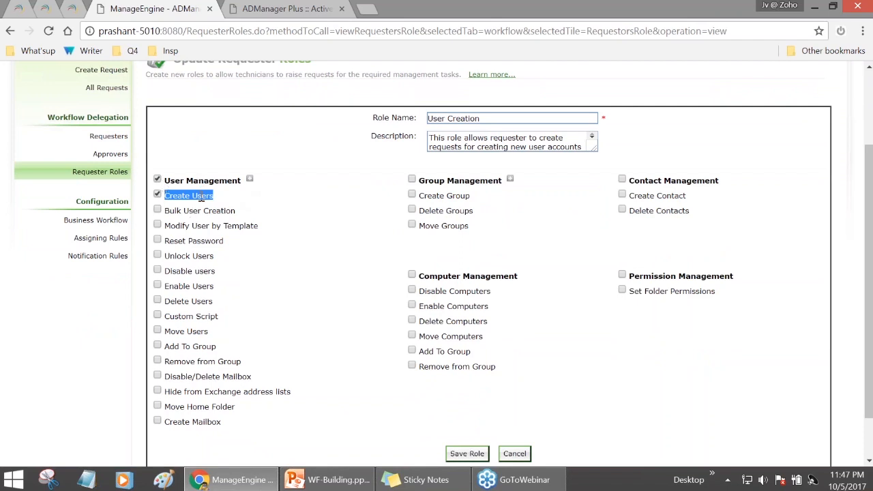
pyautogui.click(205, 196)
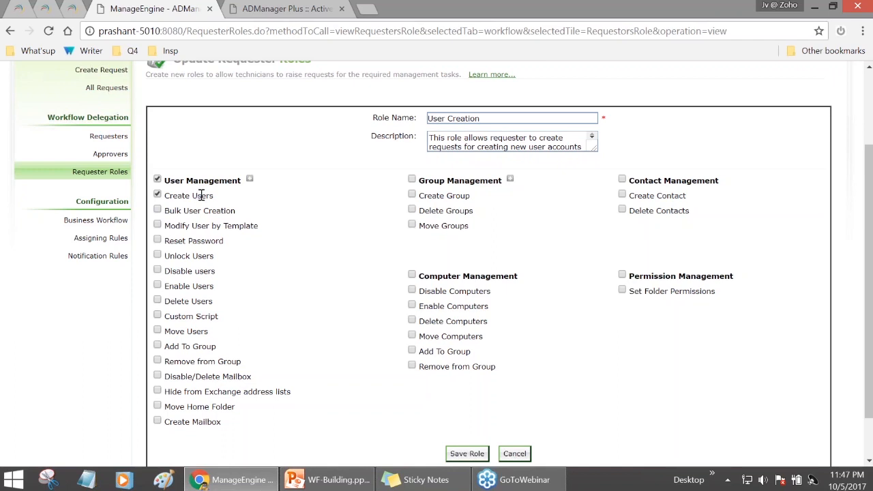
pyautogui.scroll(3, 200, 195)
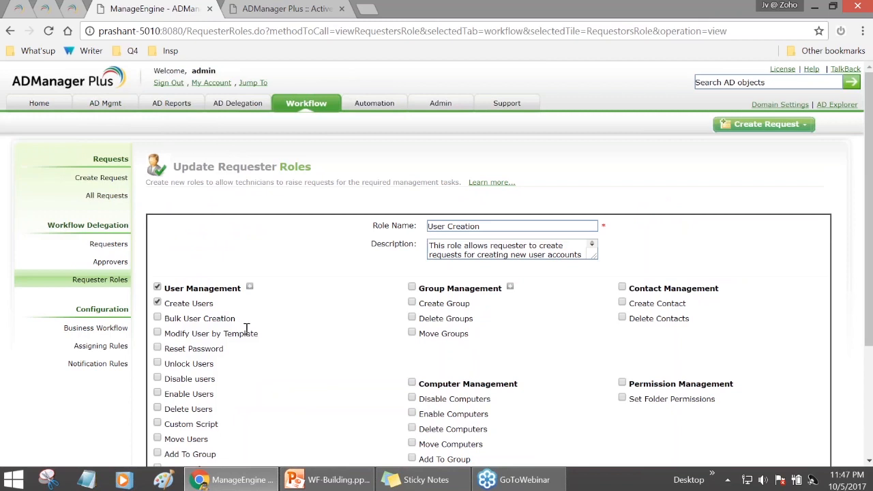
pyautogui.scroll(-2, 225, 259)
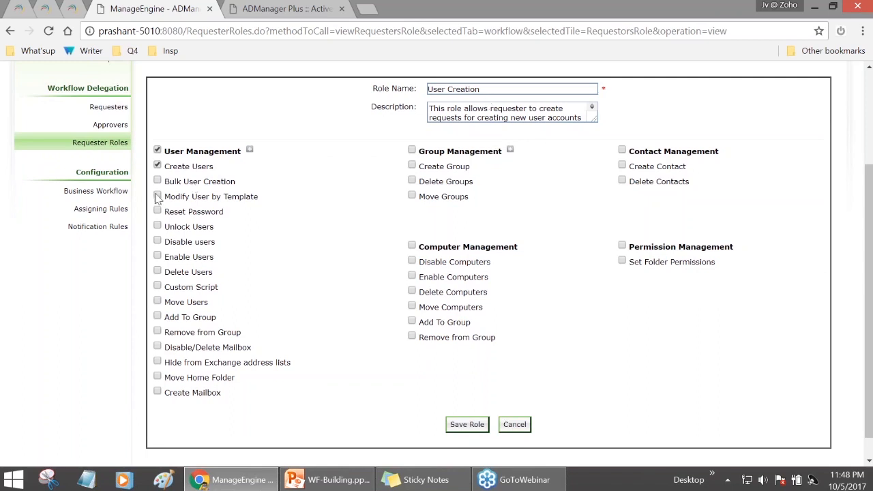
# - Grant the User Creation role the Bulk User Creation permission
pyautogui.tripleClick(183, 166)
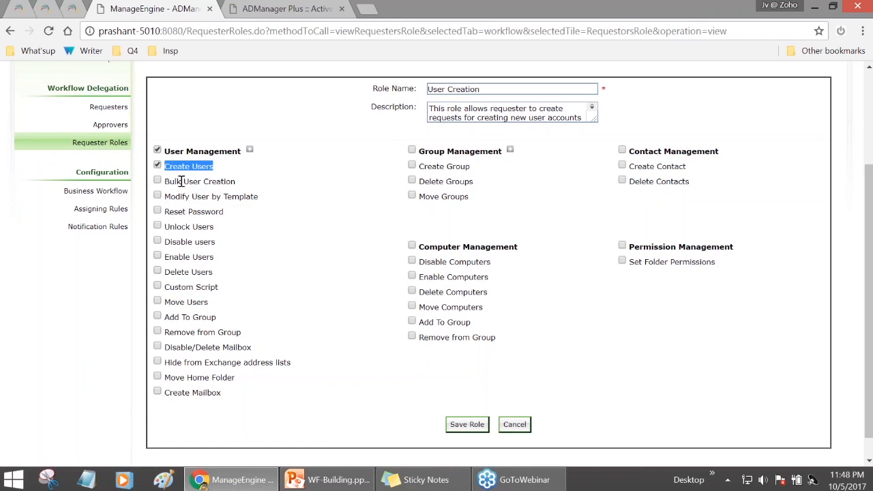
pyautogui.click(158, 180)
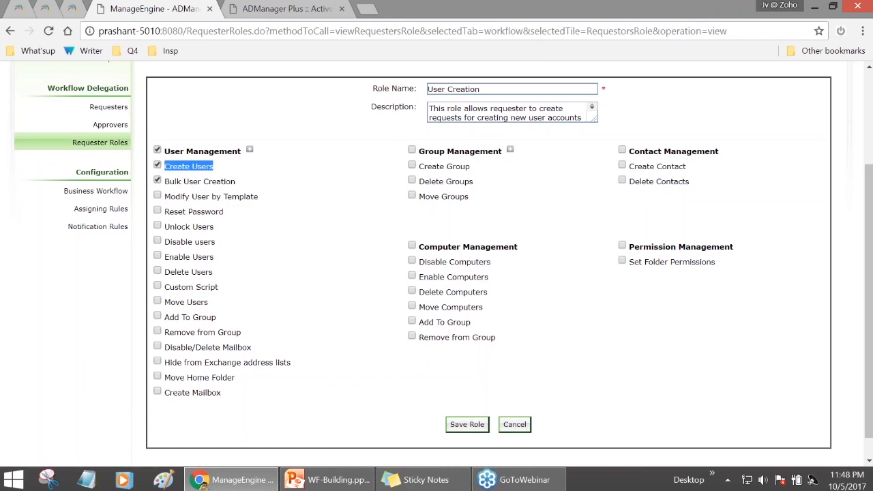
pyautogui.click(165, 182)
pyautogui.moveTo(169, 181); pyautogui.dragTo(233, 194)
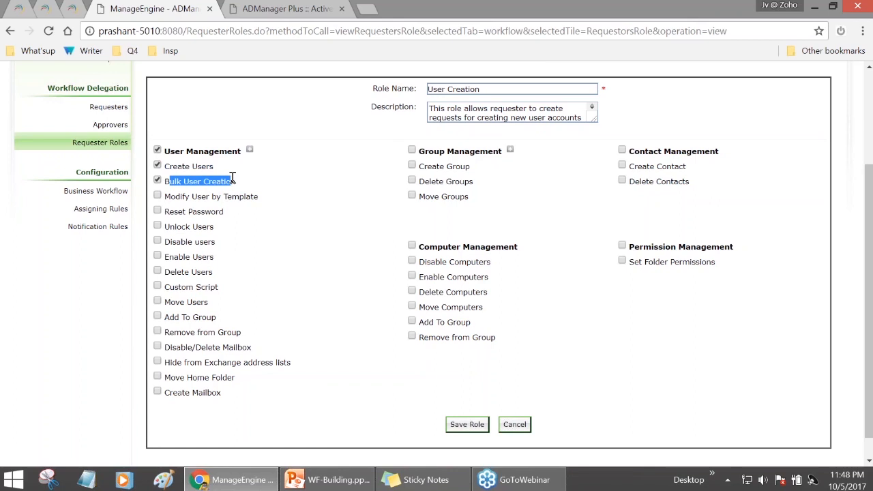
pyautogui.moveTo(232, 480)
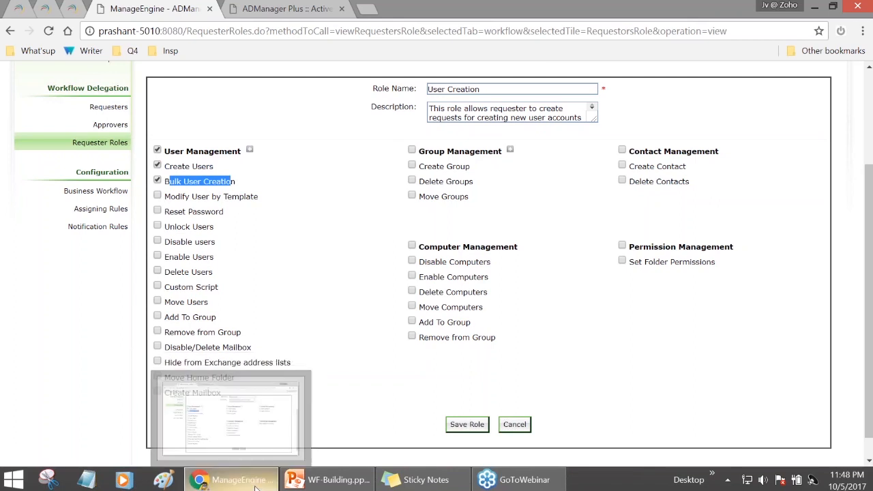
# - Open User Creation Provisioning.csv from the Workflow - Building folder in Notepad
pyautogui.click(257, 489)
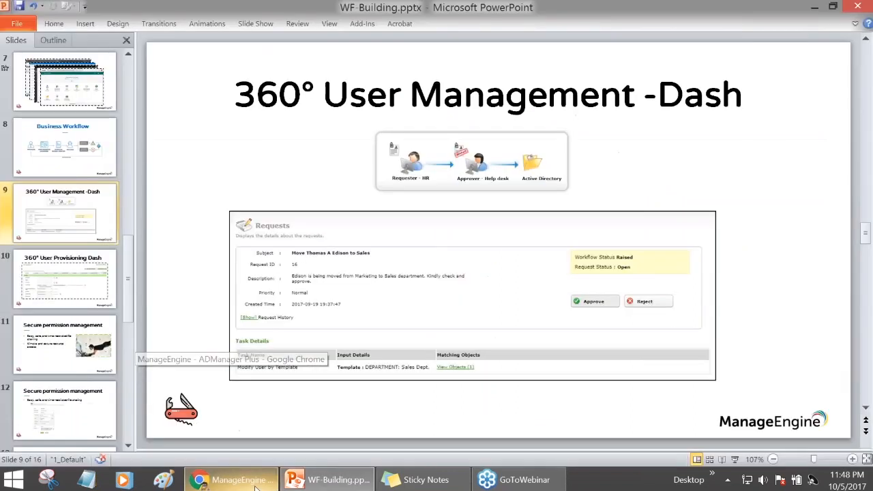
pyautogui.click(815, 8)
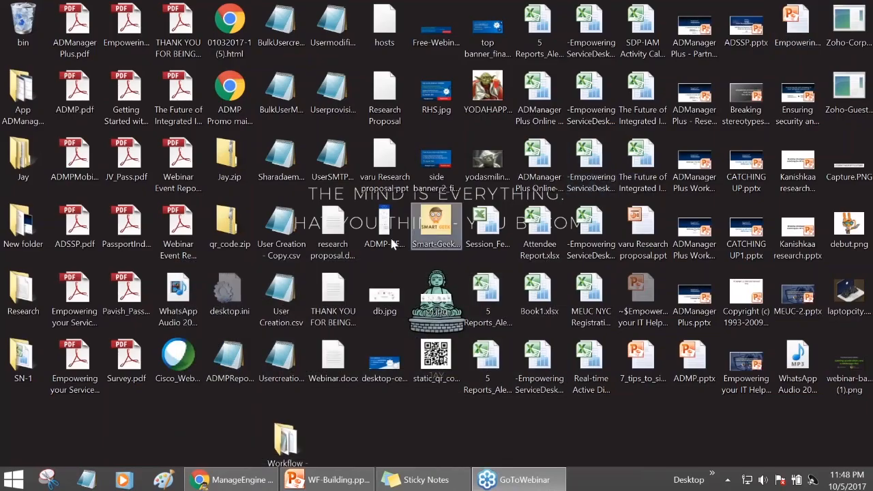
pyautogui.doubleClick(290, 447)
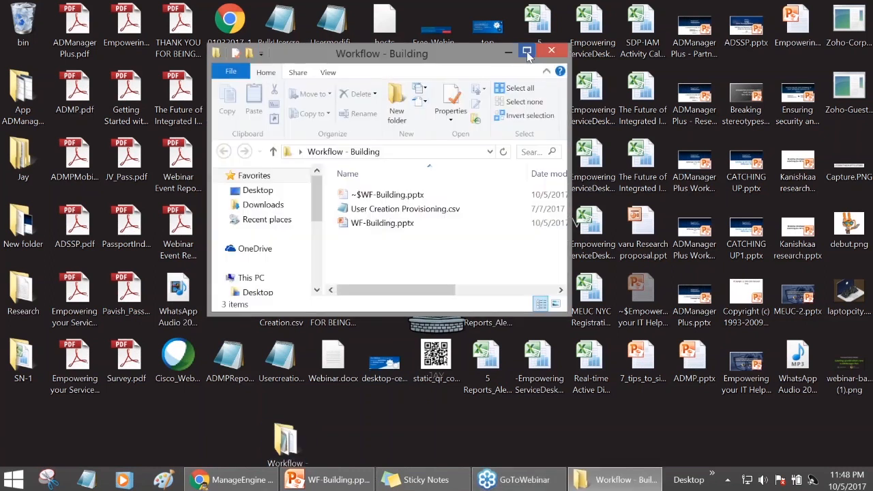
pyautogui.click(527, 52)
pyautogui.doubleClick(184, 159)
pyautogui.moveTo(278, 44); pyautogui.dragTo(493, 78)
# - Point out the CSV's givenName, sn, templateName header and its three user rows
pyautogui.moveTo(229, 111)
pyautogui.mouseDown()
pyautogui.moveTo(410, 113)
pyautogui.moveTo(277, 127)
pyautogui.moveTo(219, 114)
pyautogui.mouseUp()
pyautogui.click(411, 113)
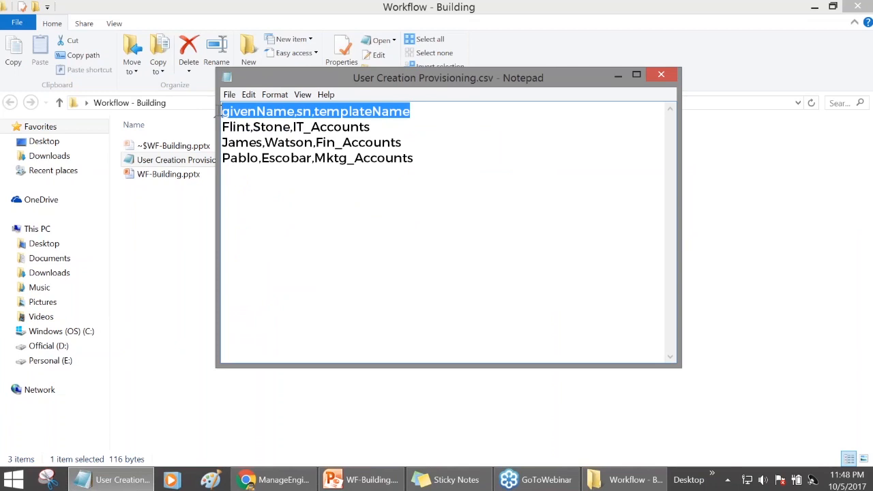
pyautogui.click(235, 111)
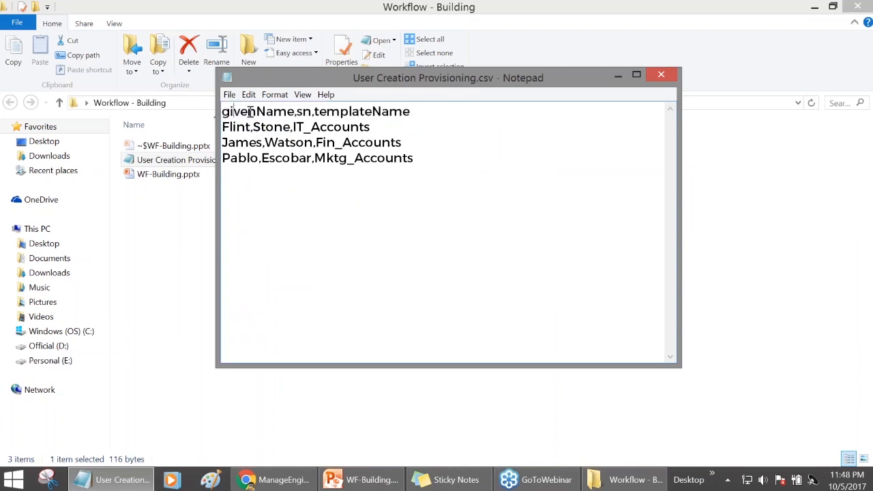
pyautogui.click(303, 112)
pyautogui.click(340, 113)
pyautogui.moveTo(414, 158); pyautogui.dragTo(221, 127)
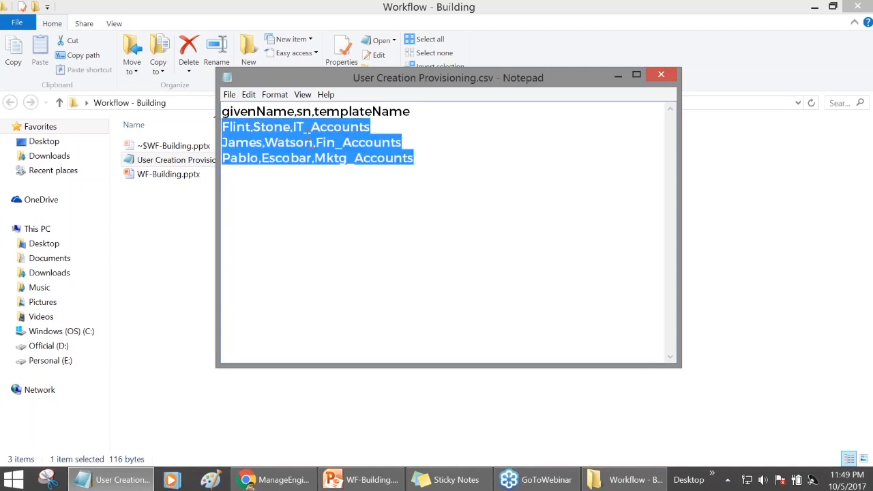
pyautogui.click(308, 135)
pyautogui.moveTo(313, 111); pyautogui.dragTo(411, 111)
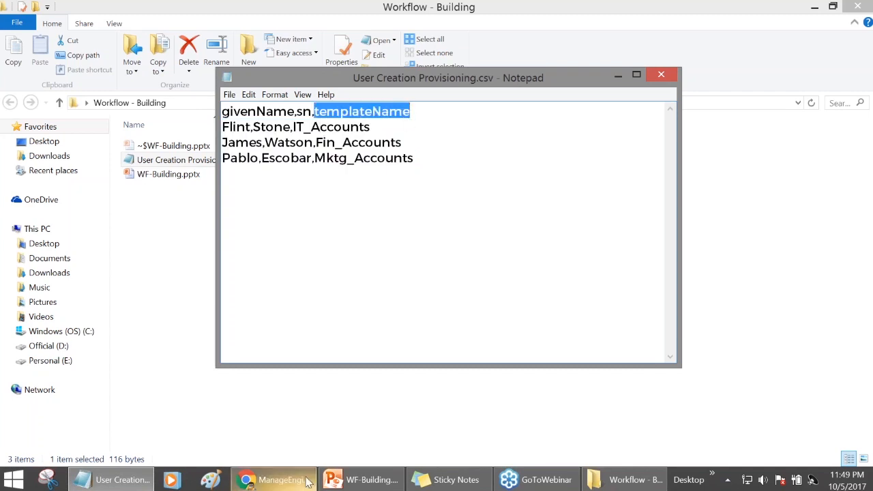
pyautogui.click(306, 482)
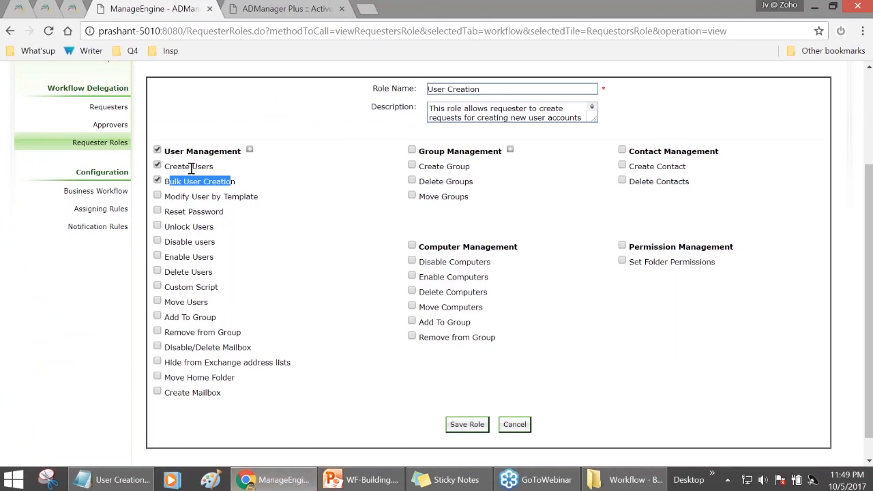
# - Remove Bulk User Creation from the User Creation role and save it
pyautogui.click(158, 182)
pyautogui.click(461, 424)
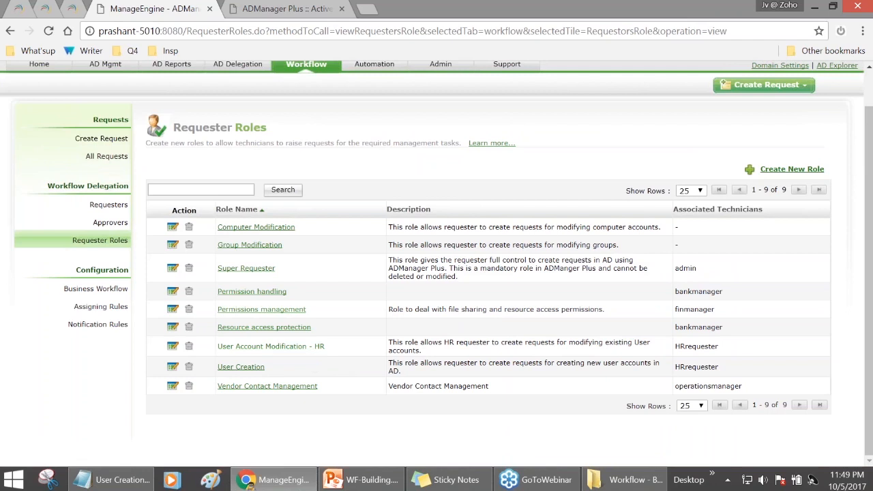
pyautogui.click(271, 346)
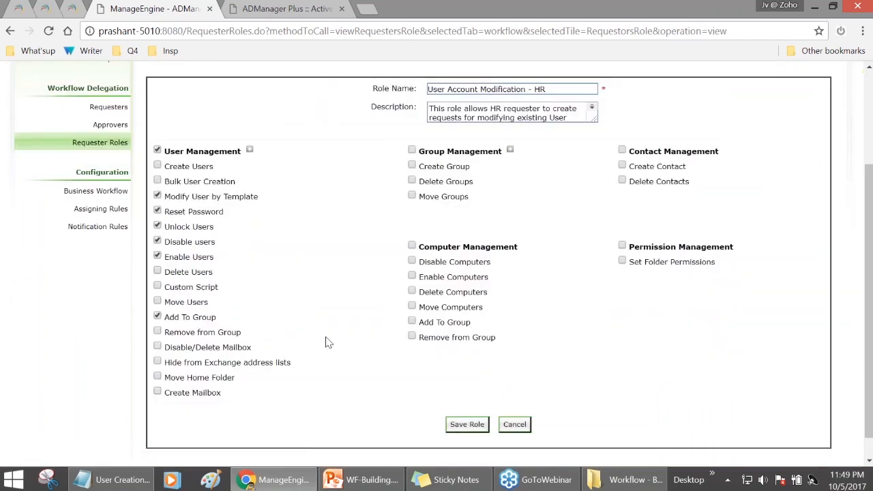
# - Review the HR role's Modify User by Template, Reset Password, Unlock Users and Disable users permissions
pyautogui.moveTo(558, 158); pyautogui.dragTo(431, 178)
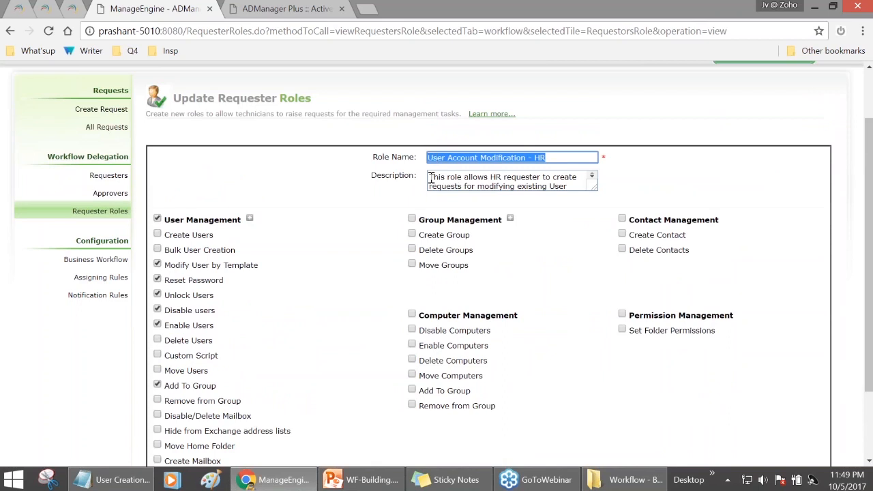
pyautogui.scroll(-1, 316, 244)
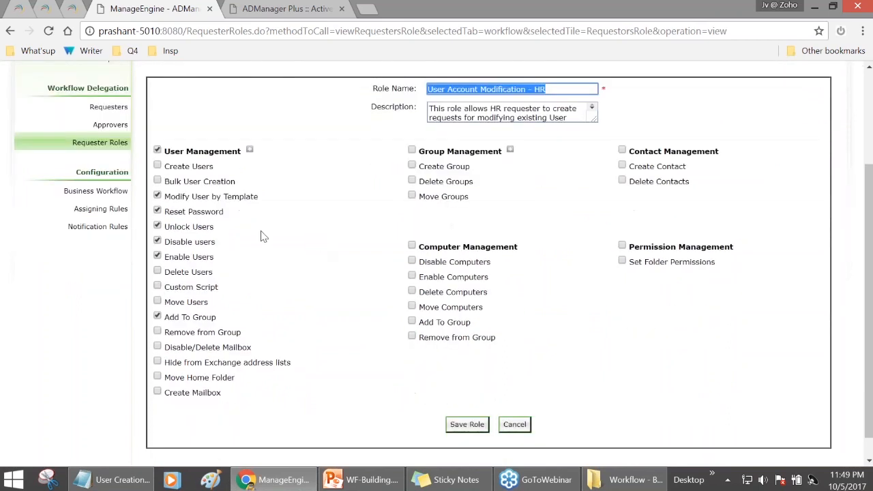
pyautogui.moveTo(166, 196); pyautogui.dragTo(258, 196)
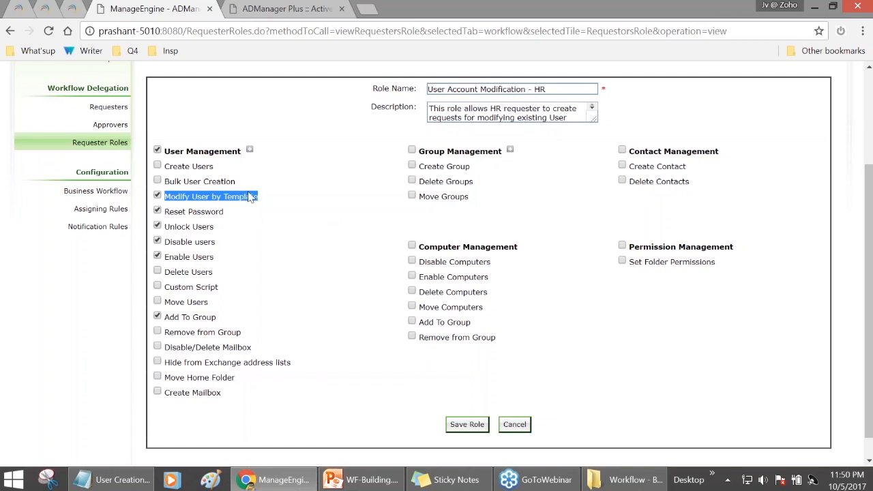
pyautogui.scroll(1, 246, 202)
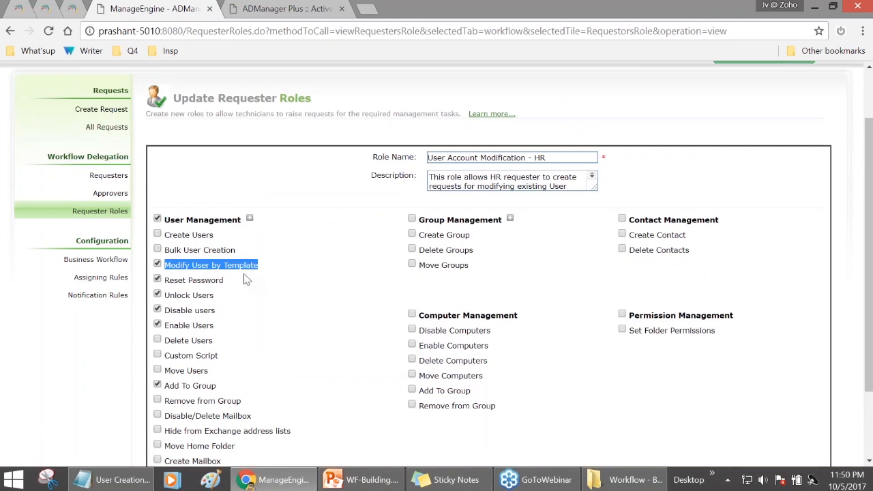
pyautogui.click(250, 268)
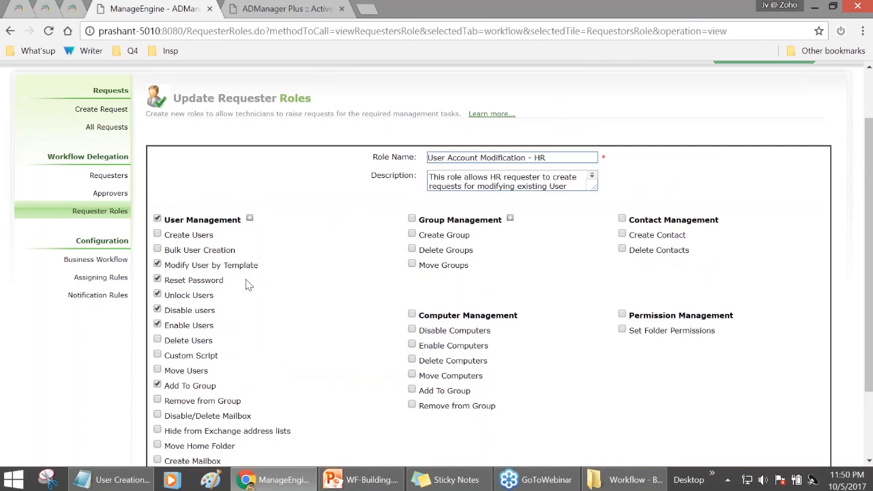
pyautogui.scroll(-1, 236, 269)
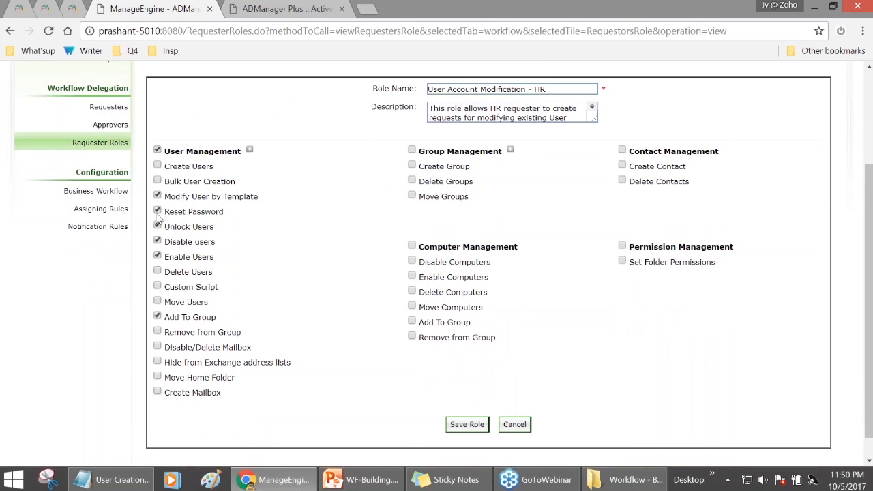
pyautogui.moveTo(165, 212); pyautogui.dragTo(223, 212)
pyautogui.click(166, 233)
pyautogui.moveTo(166, 233); pyautogui.dragTo(213, 230)
pyautogui.moveTo(165, 242); pyautogui.dragTo(217, 242)
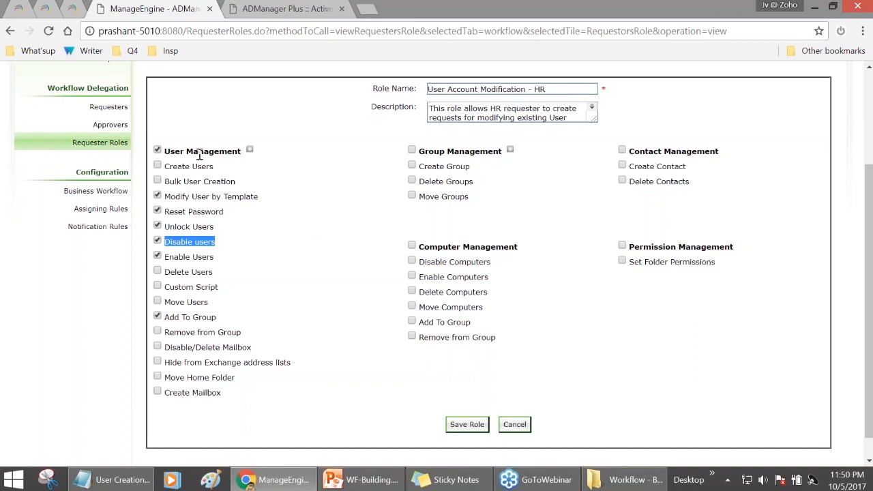
# - Toggle Modify User by Template off and back on, then save the HR role
pyautogui.click(157, 196)
pyautogui.click(158, 196)
pyautogui.click(452, 427)
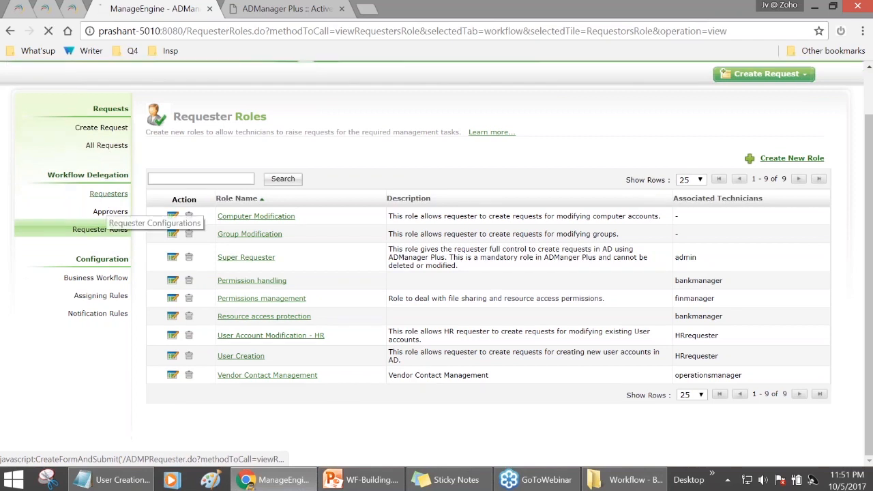
# - Open the Requesters list, point out the HR requester, and start adding a new requester
pyautogui.click(106, 203)
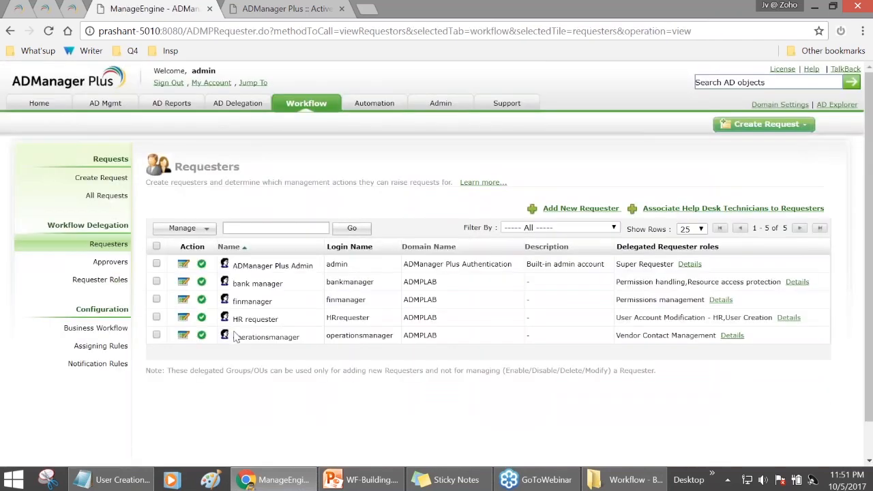
pyautogui.moveTo(232, 318); pyautogui.dragTo(278, 318)
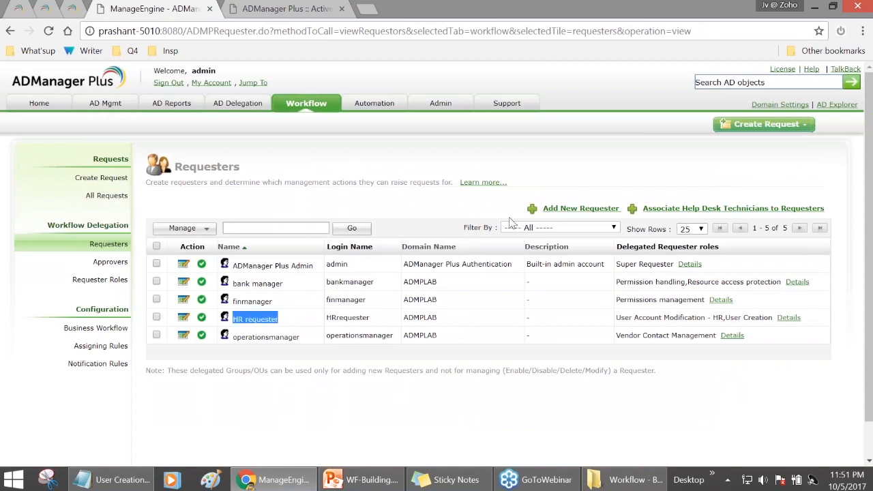
pyautogui.click(587, 211)
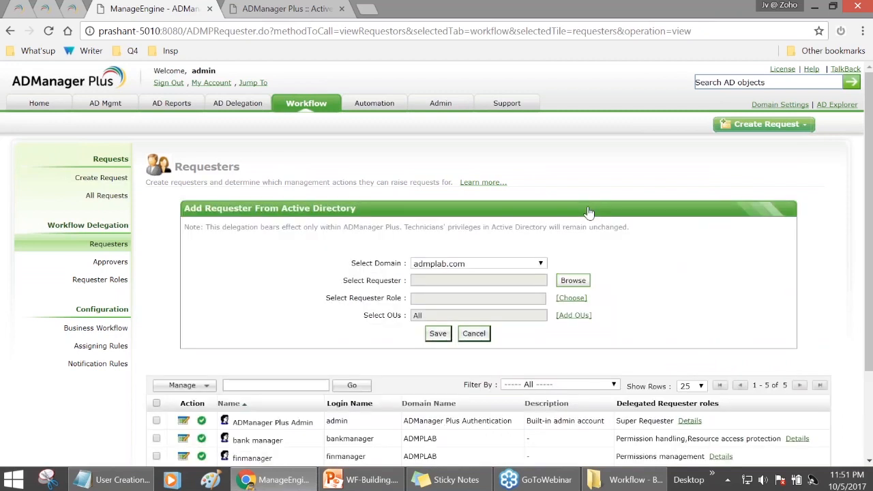
# - Search domain users for 'Hr', select the HR requester, and close the picker
pyautogui.click(577, 284)
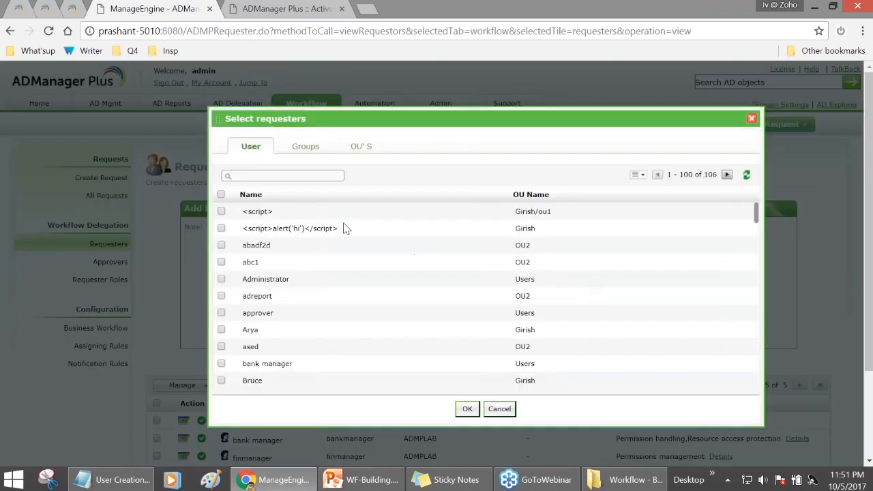
pyautogui.scroll(-4, 325, 225)
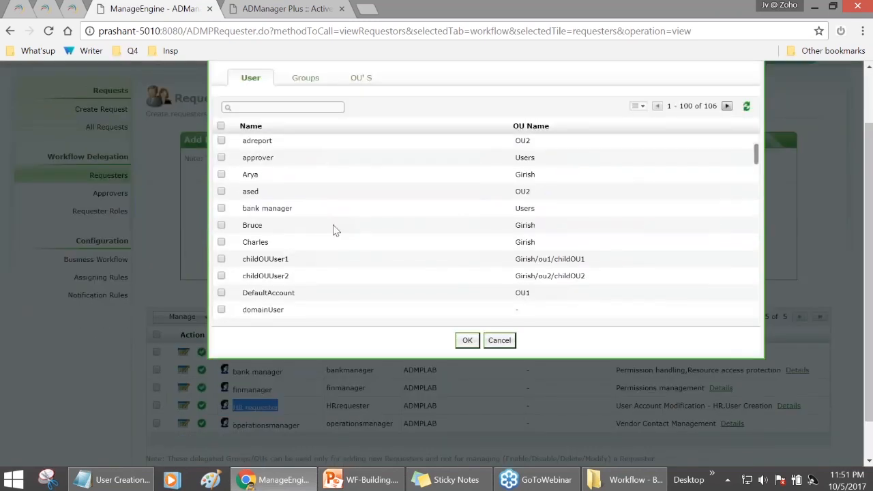
pyautogui.scroll(-1, 325, 232)
pyautogui.scroll(5, 306, 236)
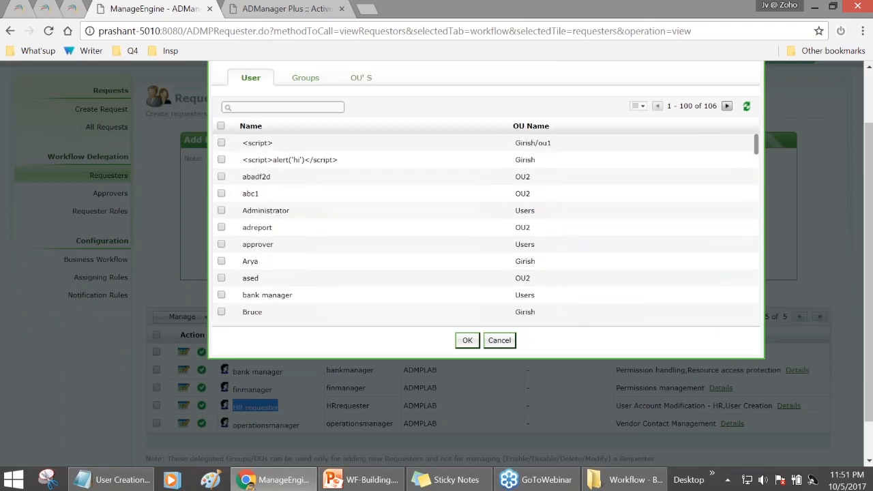
pyautogui.scroll(2, 288, 132)
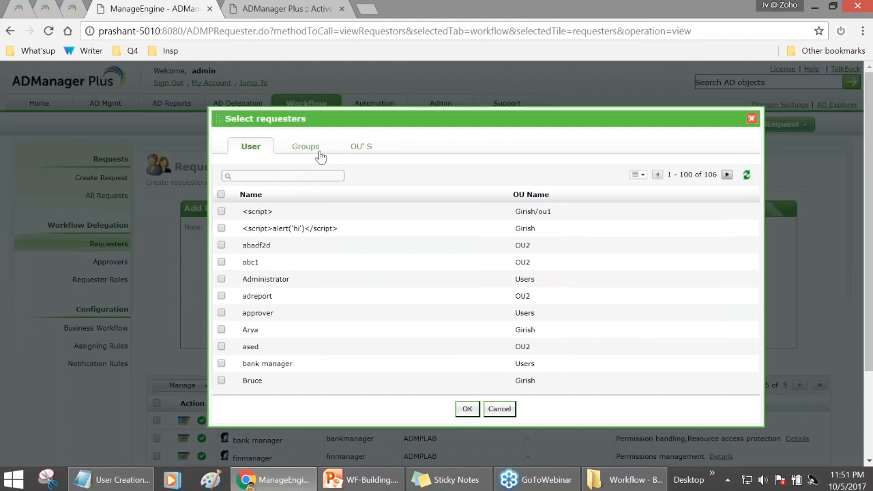
pyautogui.click(320, 157)
pyautogui.click(251, 148)
pyautogui.press('Return')
pyautogui.click(221, 211)
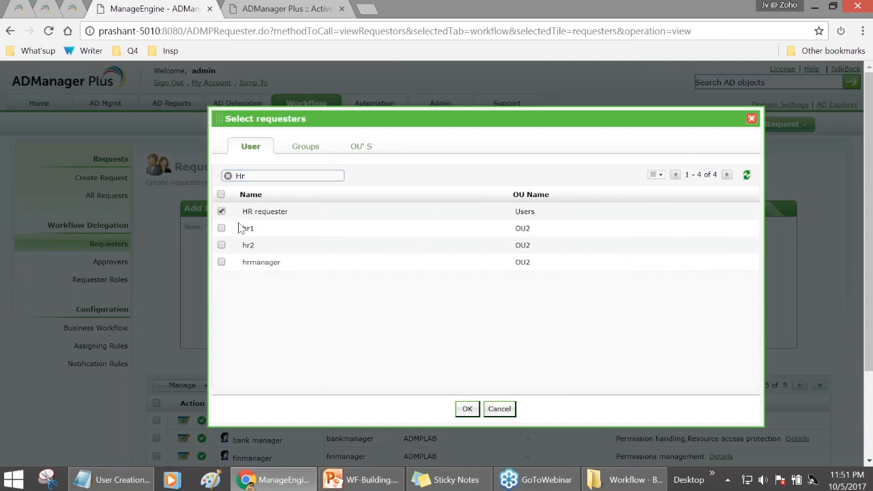
pyautogui.click(752, 119)
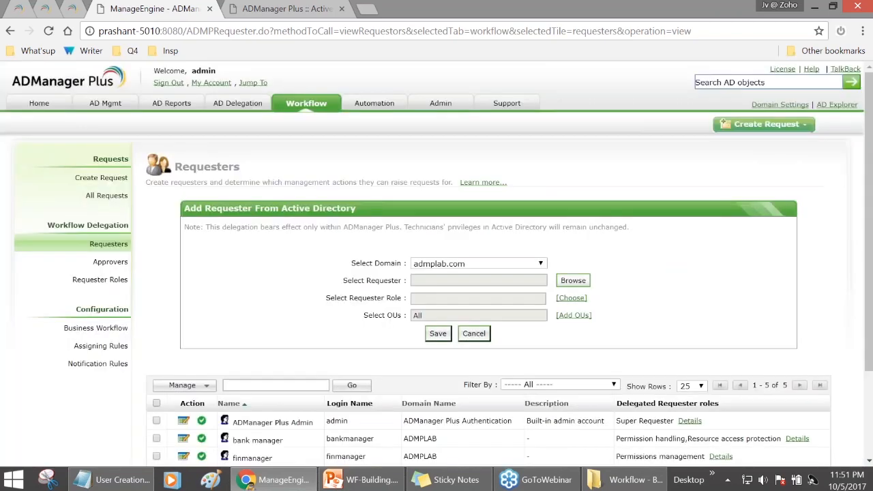
# - Assign the User Account Modification - HR and User Creation requester roles
pyautogui.click(571, 299)
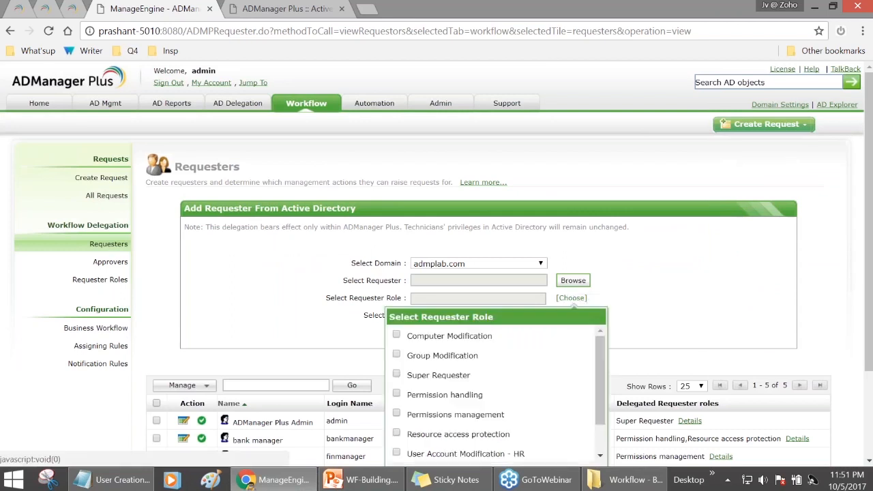
pyautogui.scroll(-1, 567, 290)
pyautogui.moveTo(598, 303); pyautogui.dragTo(600, 341)
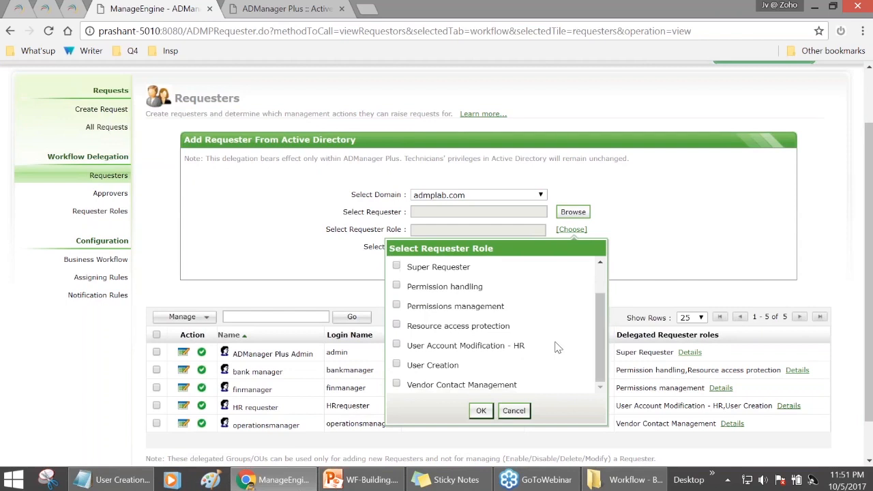
pyautogui.click(398, 345)
pyautogui.click(396, 363)
pyautogui.click(483, 413)
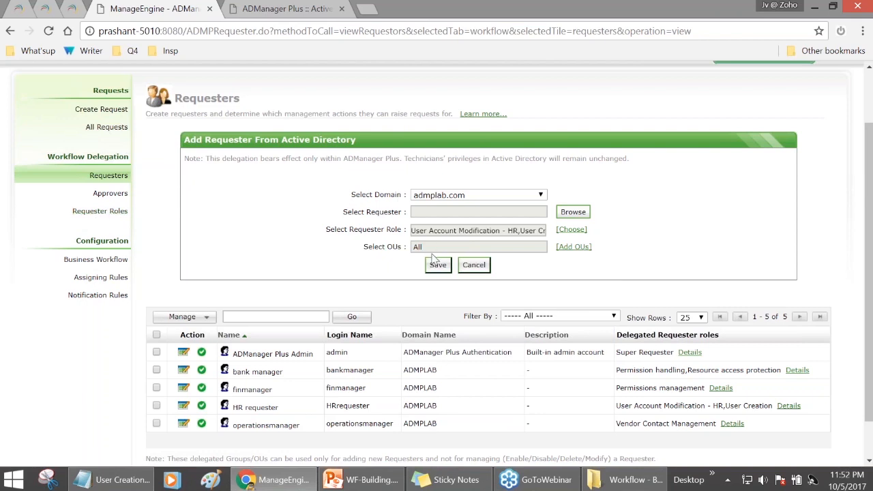
# - Review the form's OU selection of All and the HR requester row
pyautogui.moveTo(365, 252); pyautogui.dragTo(448, 248)
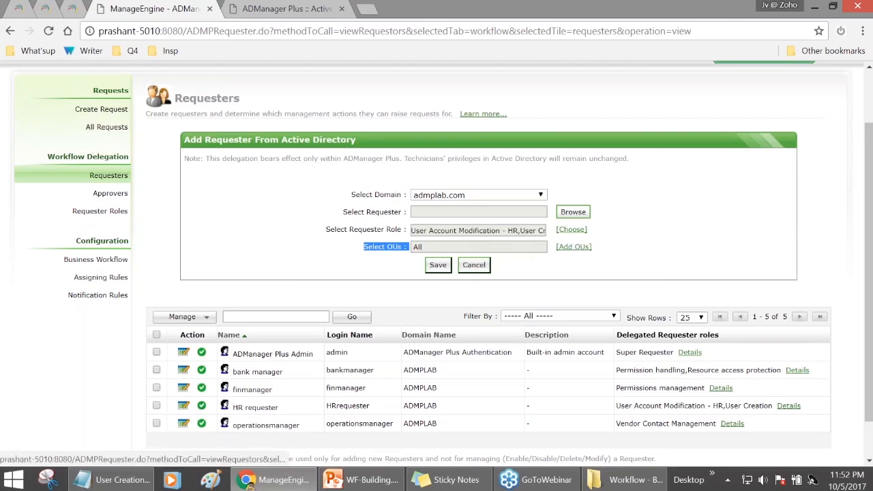
pyautogui.click(579, 259)
pyautogui.scroll(-1, 566, 269)
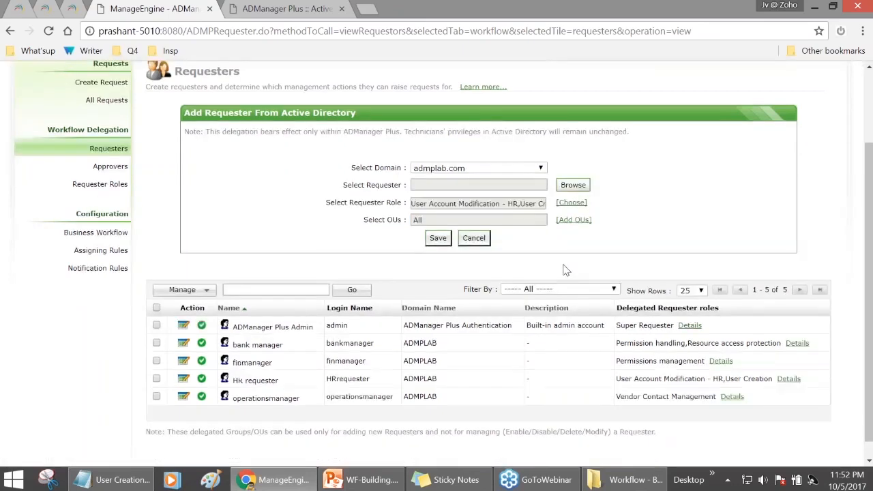
pyautogui.scroll(-1, 564, 269)
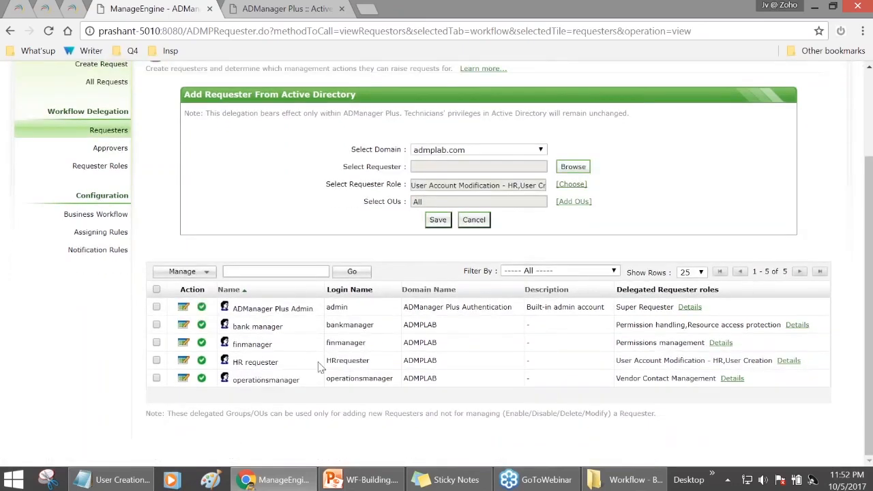
pyautogui.moveTo(233, 365); pyautogui.dragTo(279, 363)
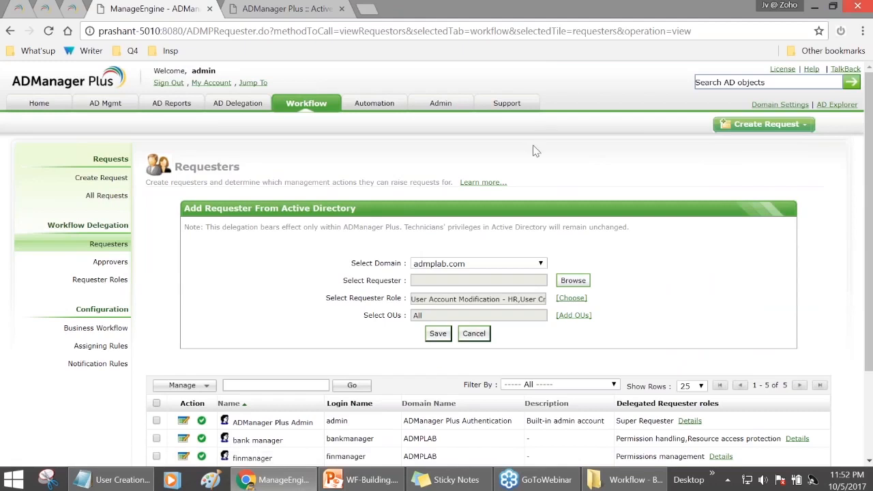
pyautogui.scroll(-1, 525, 158)
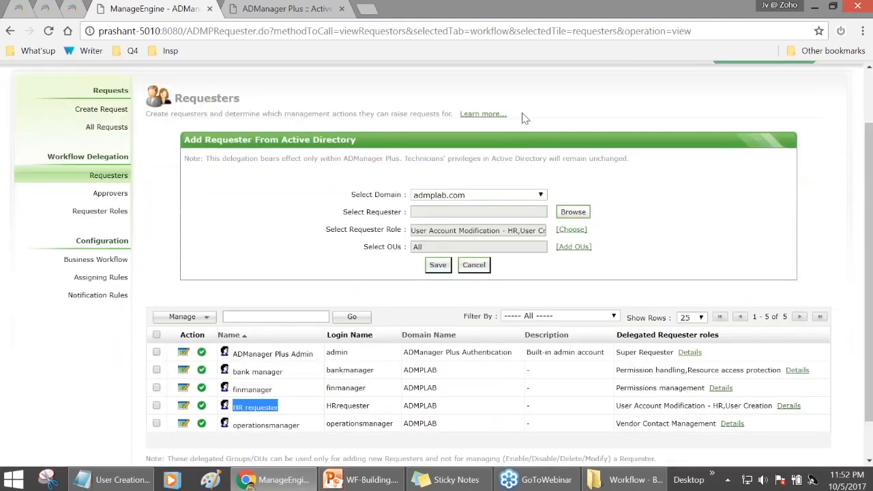
pyautogui.scroll(1, 521, 117)
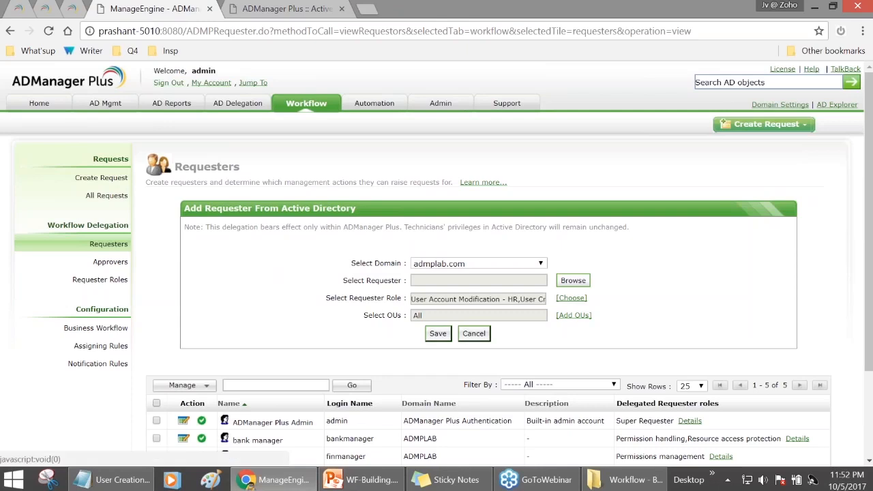
# - Sign out of the admin session and log in with the HR requester account
pyautogui.click(163, 87)
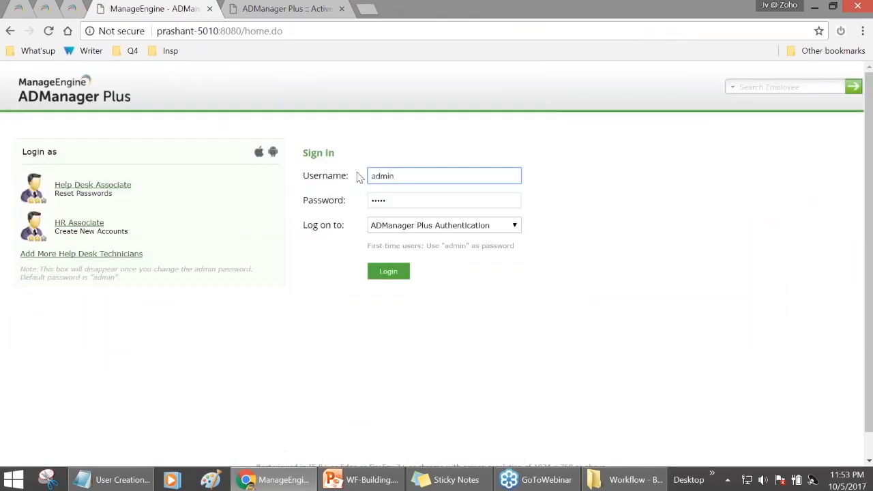
pyautogui.moveTo(401, 176); pyautogui.dragTo(352, 180)
pyautogui.write('hrrequester')
pyautogui.moveTo(386, 200); pyautogui.dragTo(362, 203)
pyautogui.press('BackSpace')
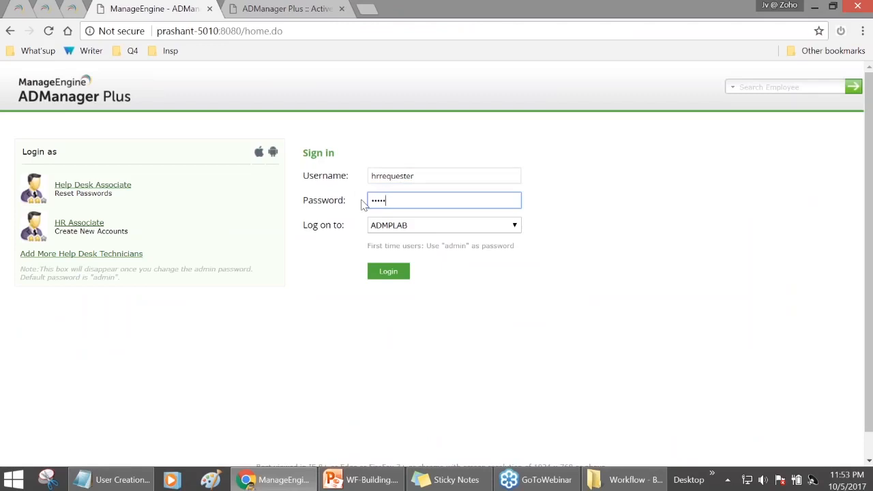
pyautogui.click(388, 271)
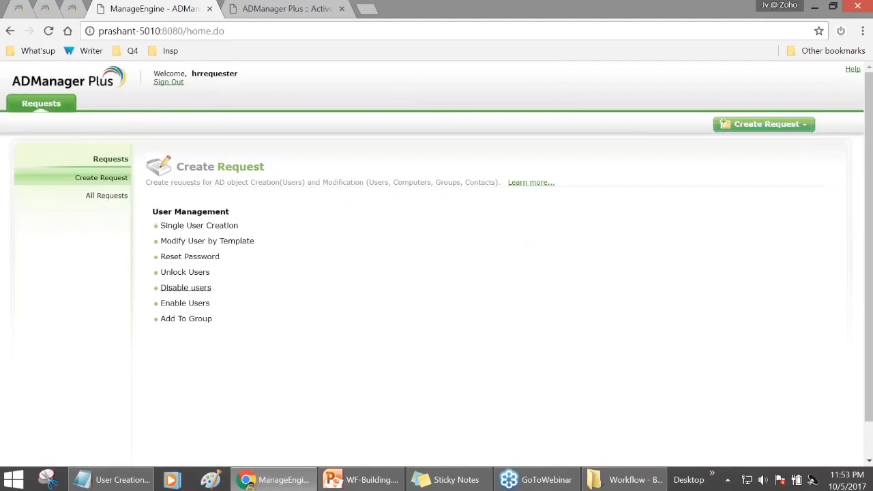
# - Open the Single User Creation request form and enter the subject 'Create Account for'
pyautogui.moveTo(187, 225); pyautogui.dragTo(236, 211)
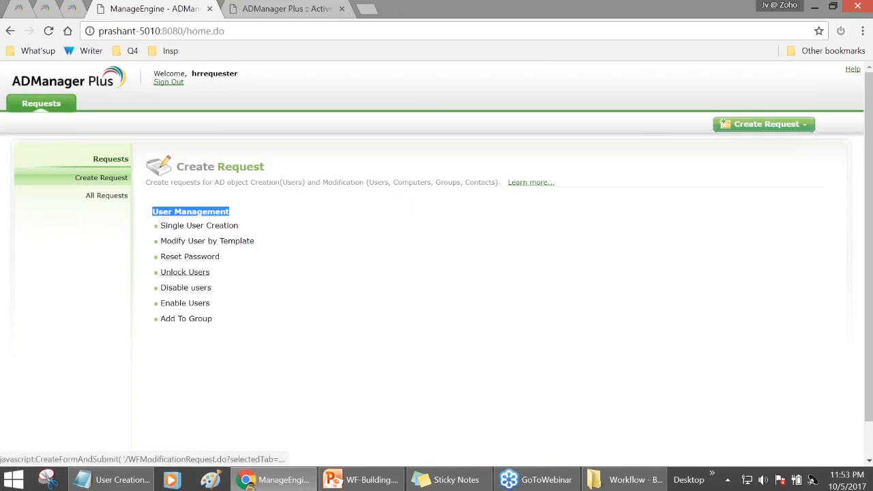
pyautogui.click(218, 347)
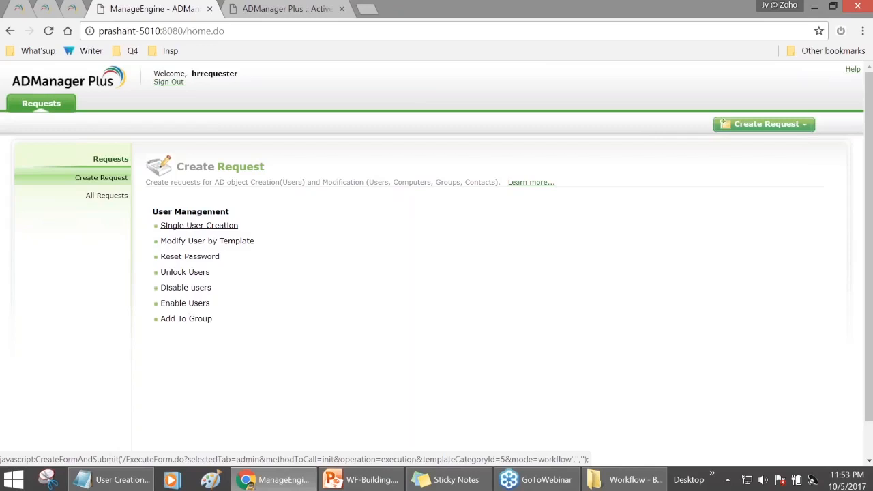
pyautogui.click(199, 225)
pyautogui.scroll(-2, 198, 226)
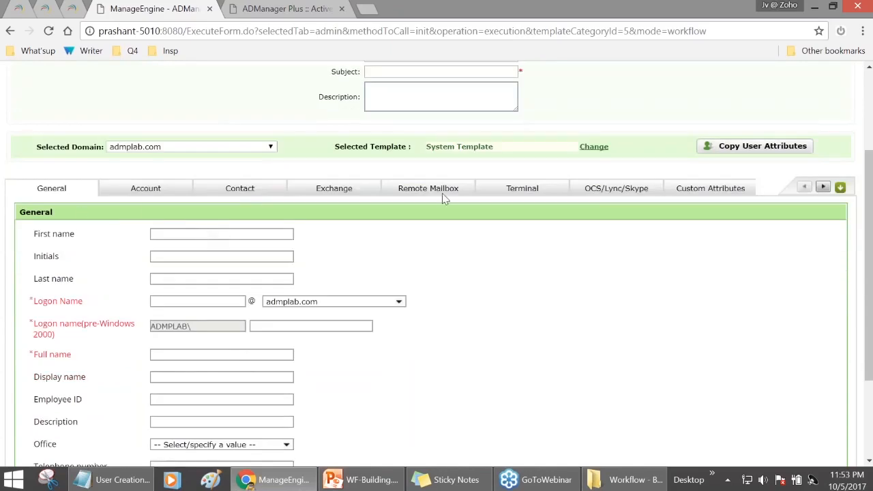
pyautogui.scroll(-2, 656, 382)
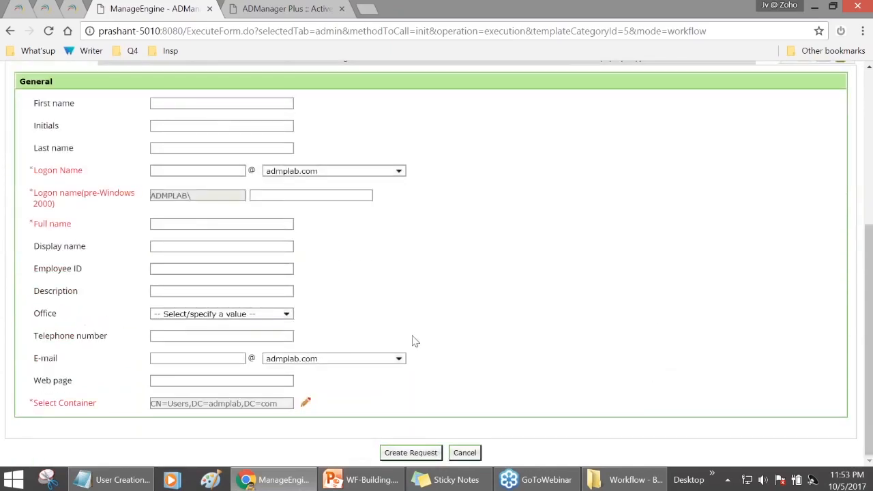
pyautogui.press('Tab')
pyautogui.press('Tab')
pyautogui.press('Tab')
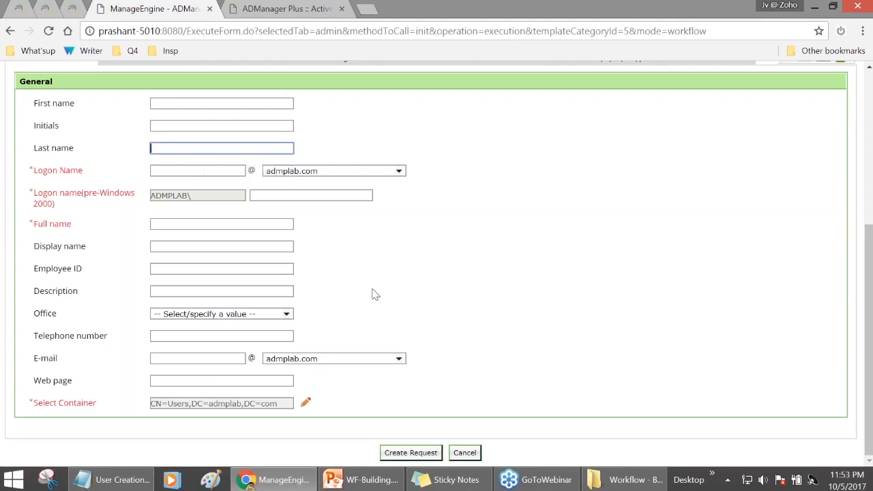
pyautogui.scroll(3, 374, 295)
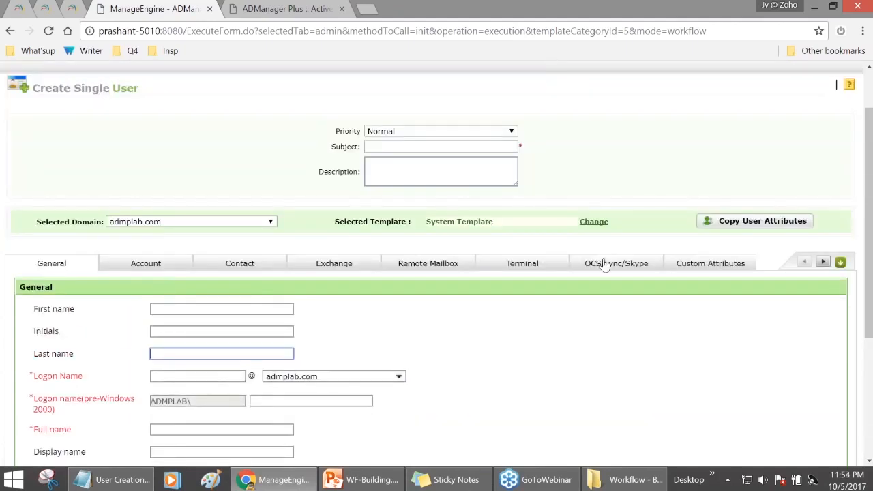
pyautogui.click(410, 146)
pyautogui.write('Create ')
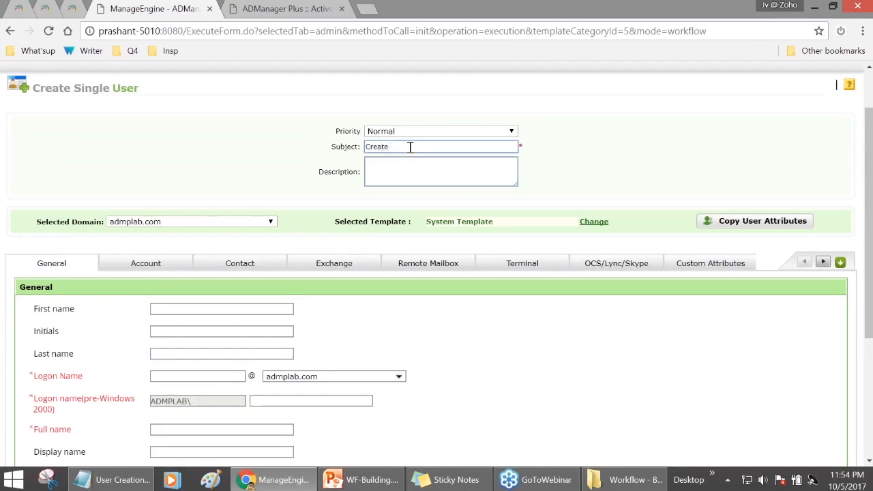
pyautogui.write('Account for John Smith')
pyautogui.scroll(-1, 355, 170)
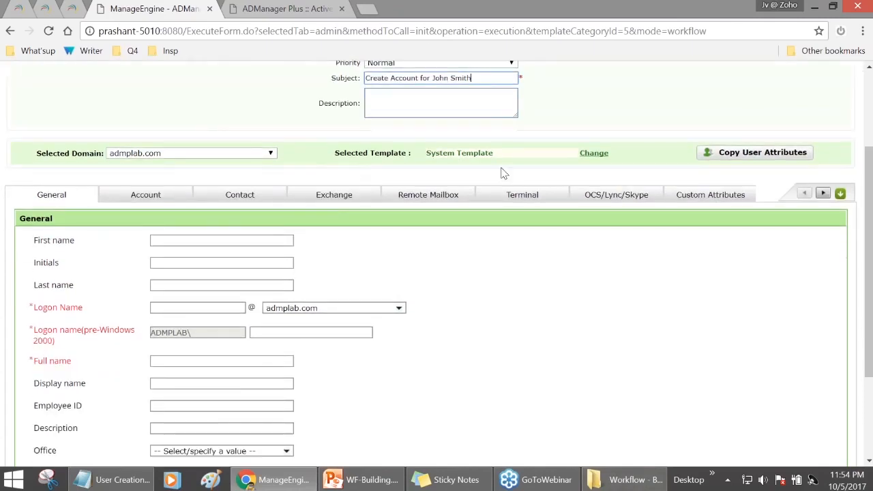
# - Browse the template list without changing it, then view the Contact and Exchange sections
pyautogui.click(601, 158)
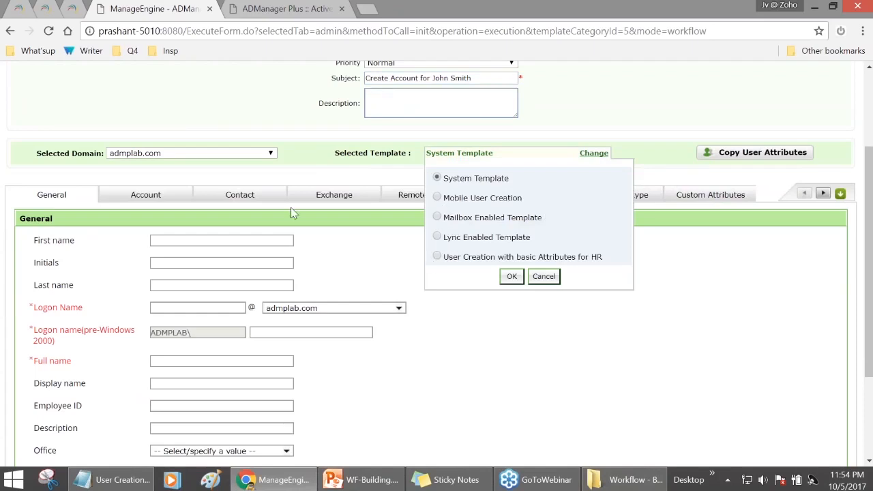
pyautogui.click(543, 276)
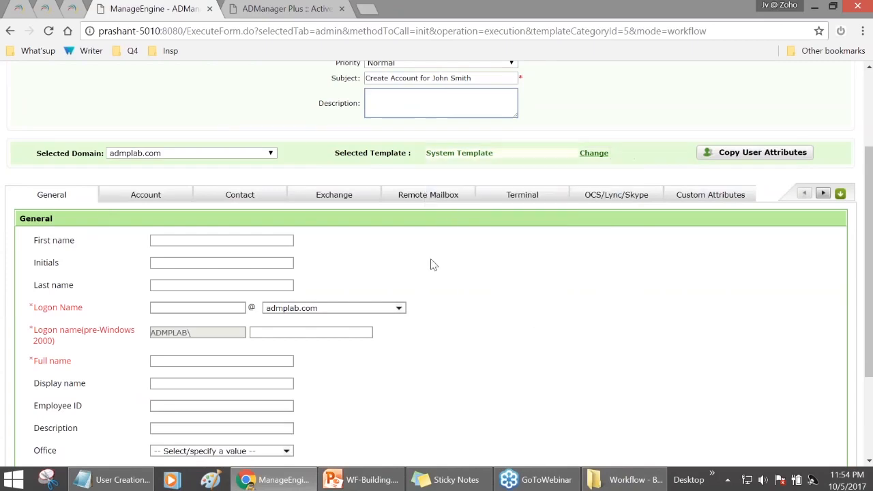
pyautogui.scroll(-2, 614, 232)
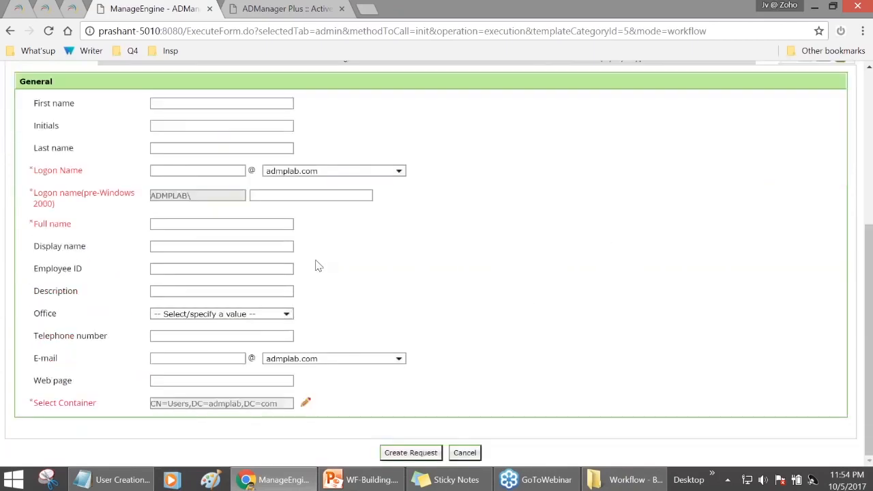
pyautogui.scroll(1, 316, 263)
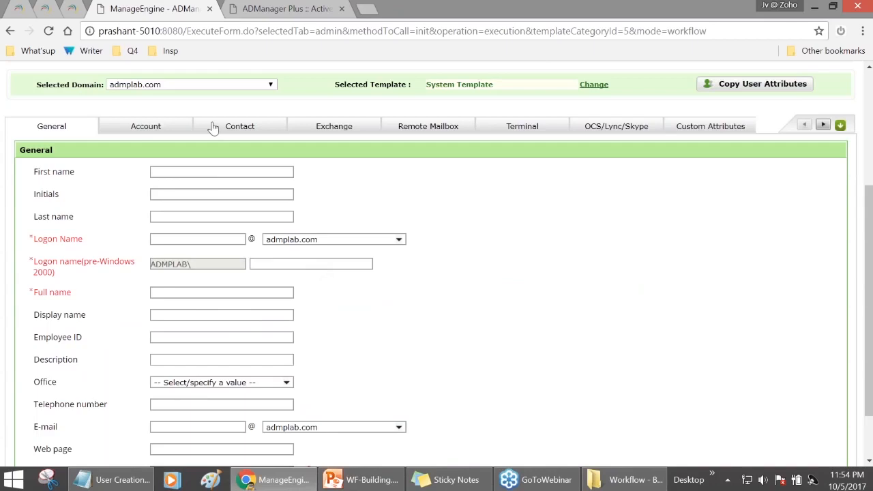
pyautogui.click(214, 127)
pyautogui.click(341, 129)
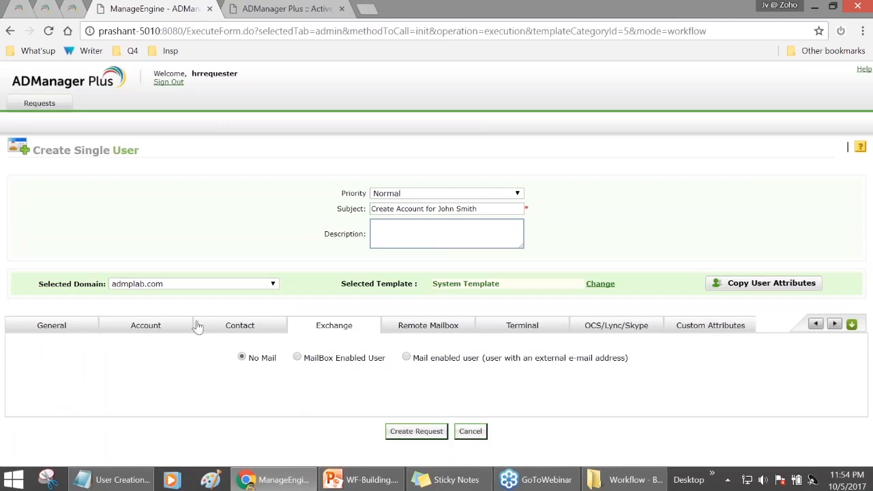
# - Apply the User Creation with basic Attributes for HR template to the form
pyautogui.click(601, 285)
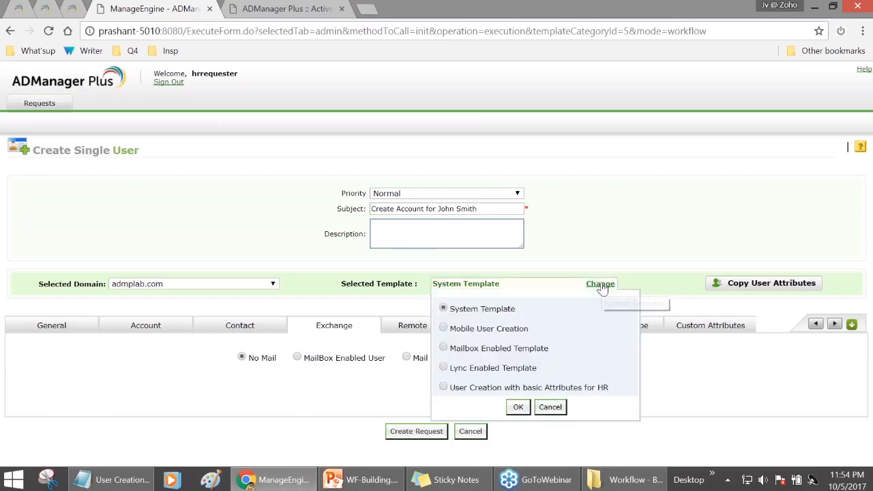
pyautogui.click(443, 387)
pyautogui.moveTo(454, 391); pyautogui.dragTo(620, 386)
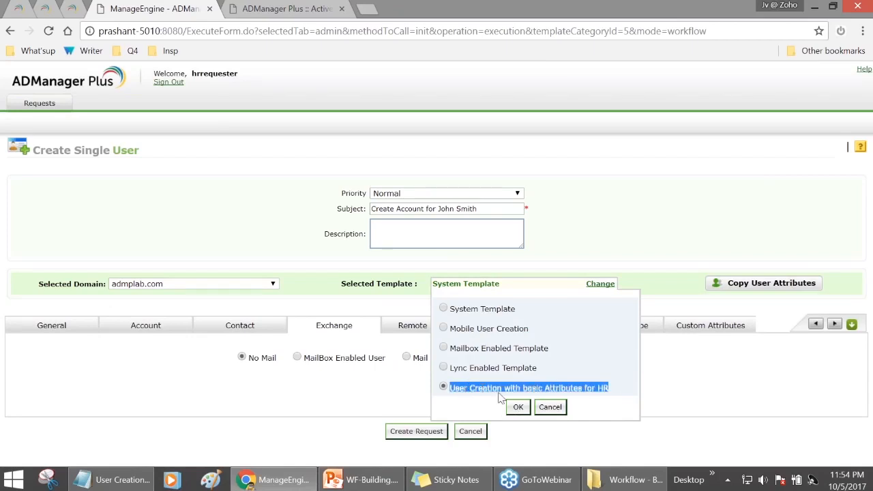
pyautogui.click(517, 407)
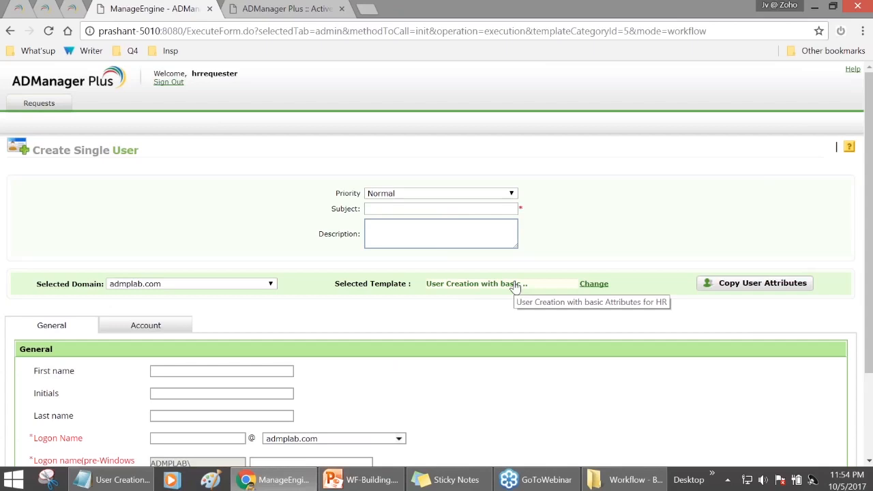
# - Enter the new user's first name and initials, then move to Last name
pyautogui.scroll(-3, 515, 287)
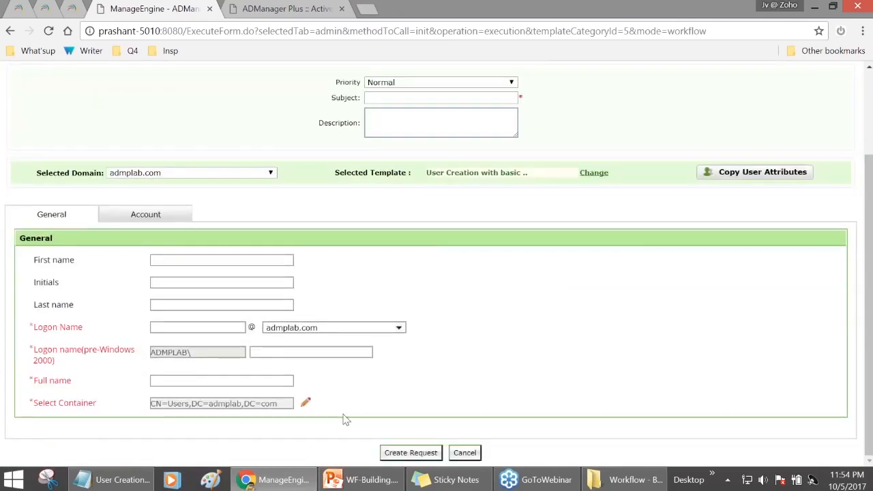
pyautogui.click(205, 262)
pyautogui.write('John')
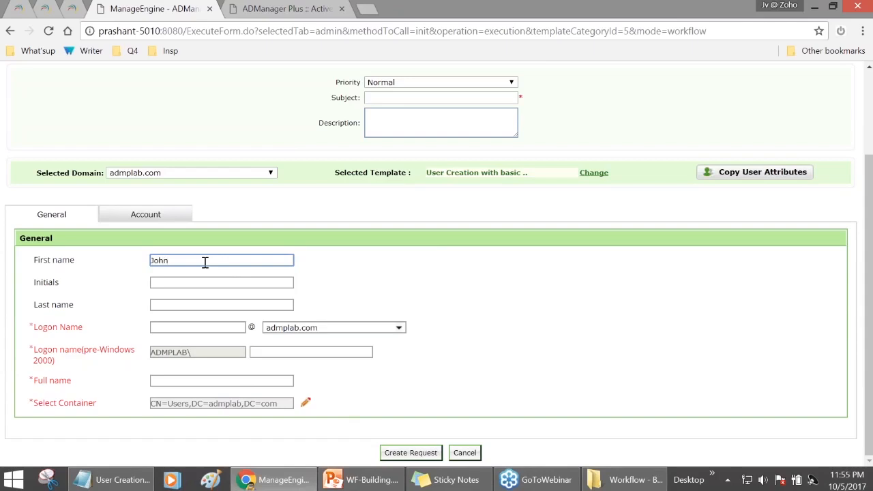
pyautogui.press('Tab')
pyautogui.write('Smi')
pyautogui.click(201, 303)
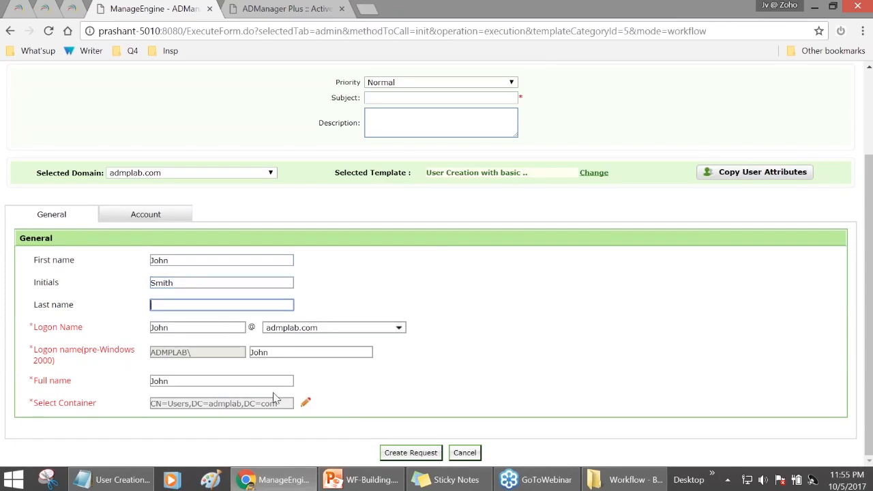
# - On the Account tab choose to set a specific password, then return to General
pyautogui.click(178, 216)
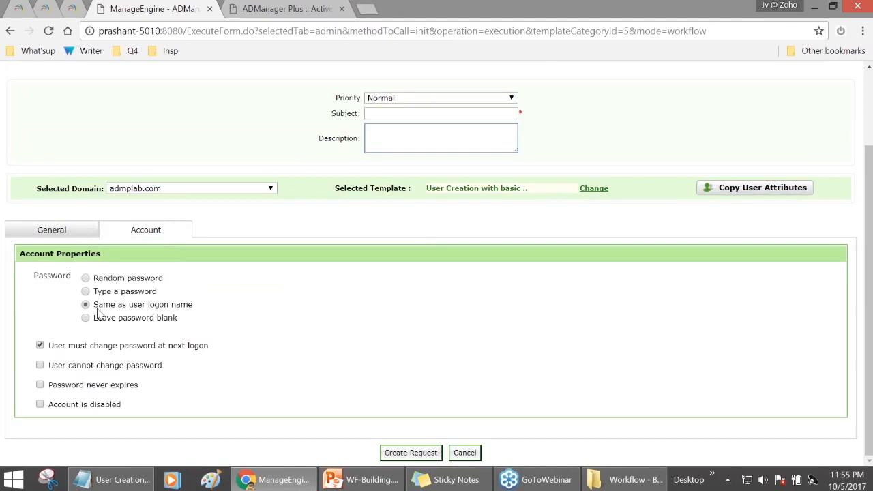
pyautogui.click(86, 292)
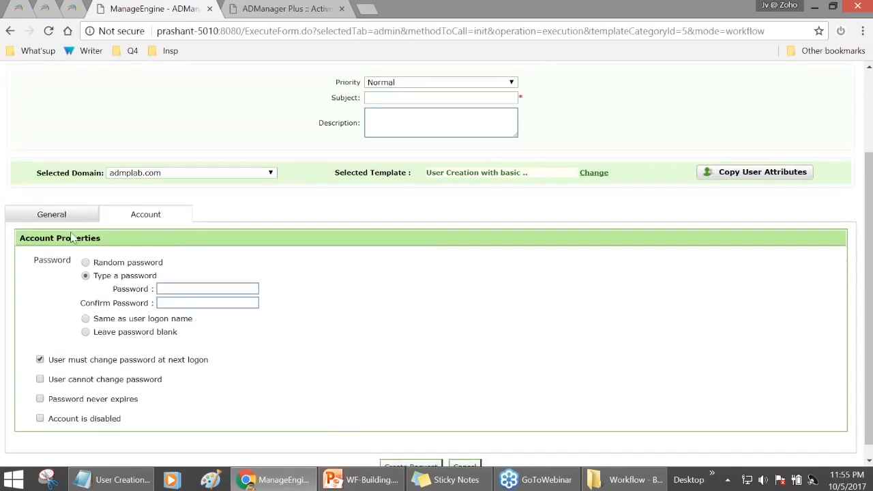
pyautogui.click(60, 215)
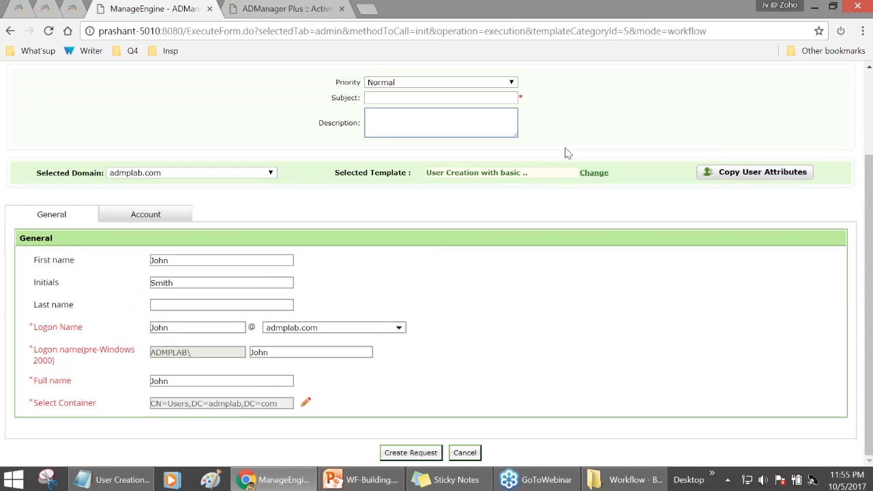
pyautogui.click(594, 174)
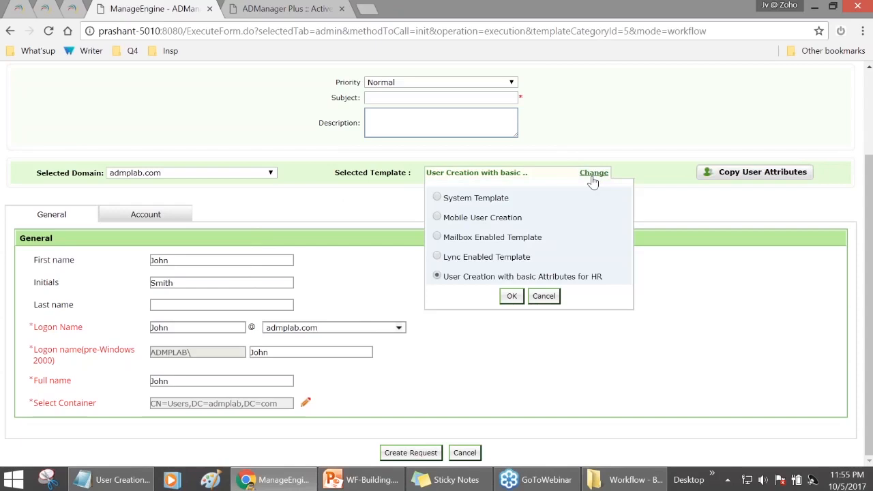
# - Switch the request form to the System Template
pyautogui.click(438, 199)
pyautogui.click(511, 295)
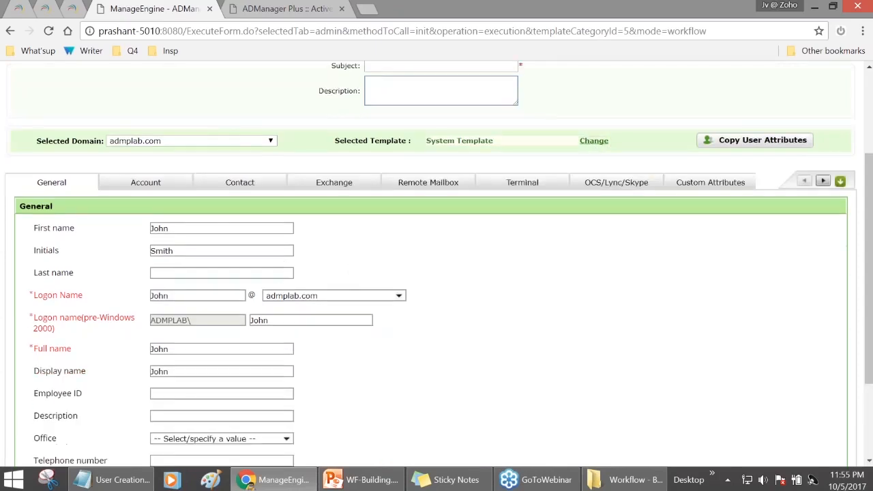
pyautogui.scroll(-2, 173, 292)
# - Fill in the description 'Finance Department' and Employee ID 4254
pyautogui.click(182, 310)
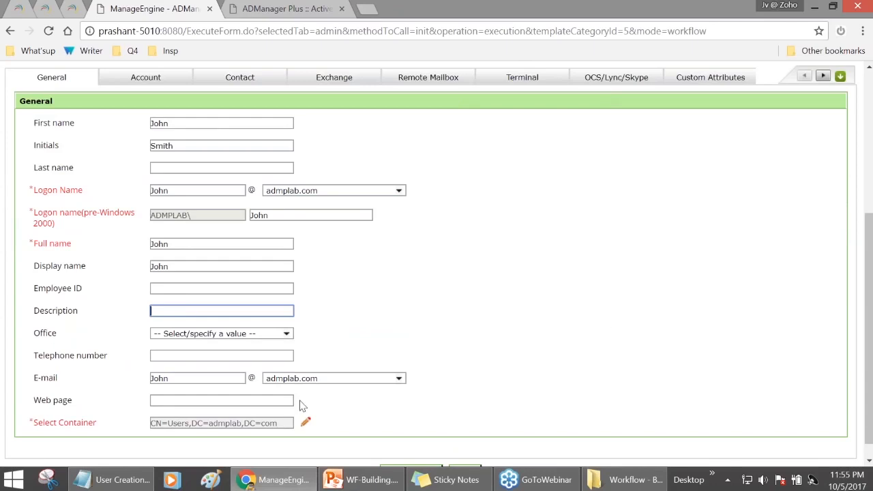
pyautogui.scroll(2, 253, 376)
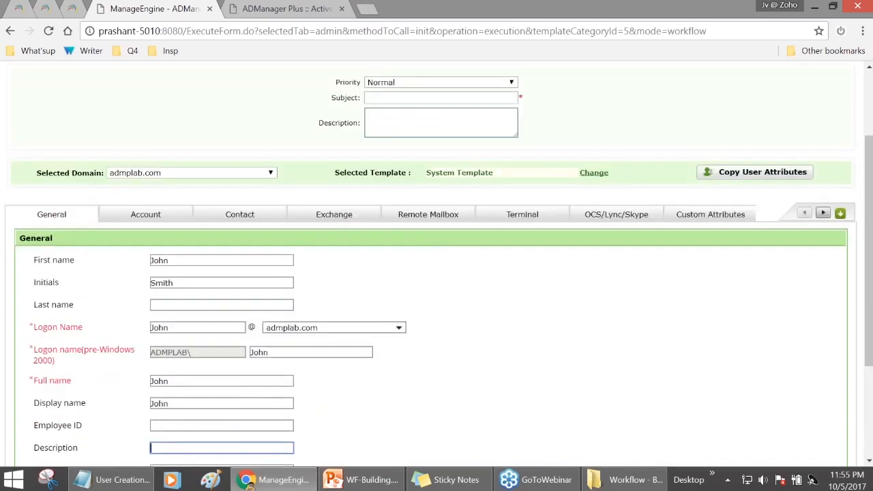
pyautogui.scroll(2, 330, 404)
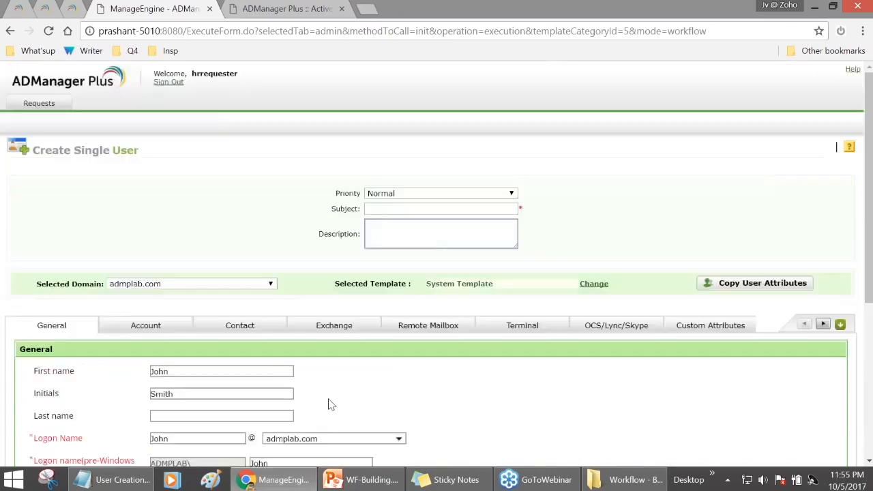
pyautogui.scroll(-1, 331, 402)
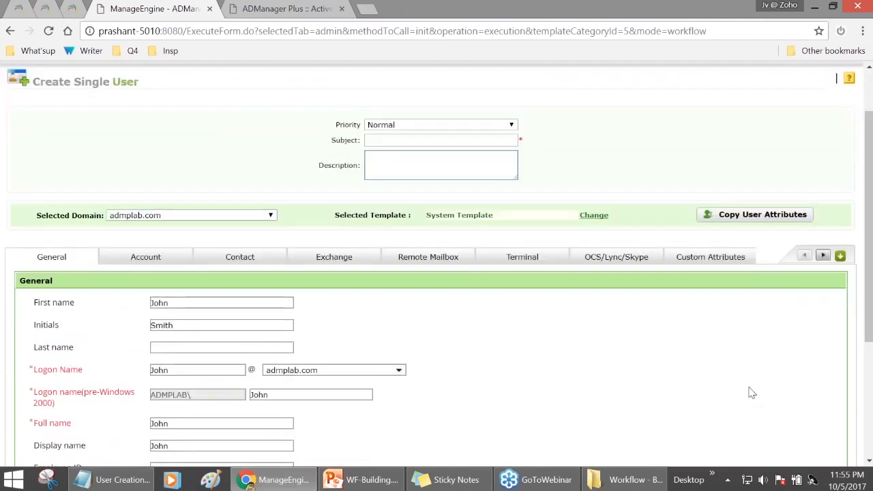
pyautogui.scroll(-2, 749, 393)
pyautogui.scroll(-1, 751, 395)
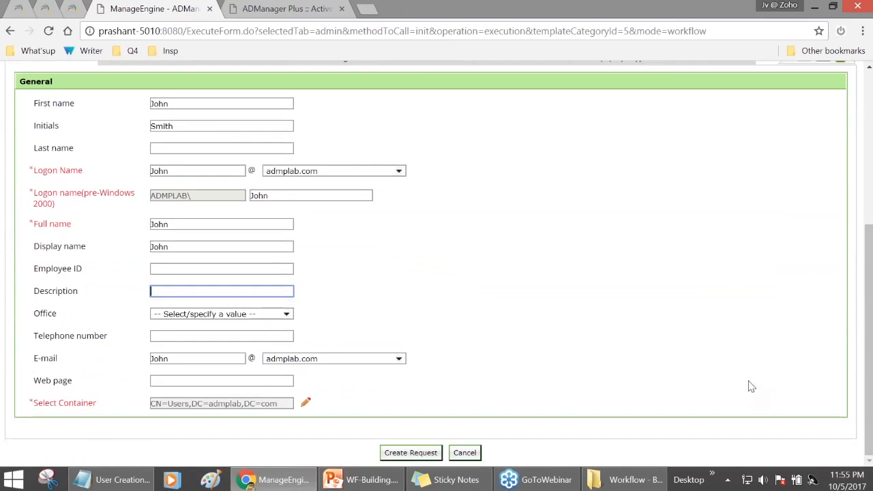
pyautogui.scroll(1, 507, 365)
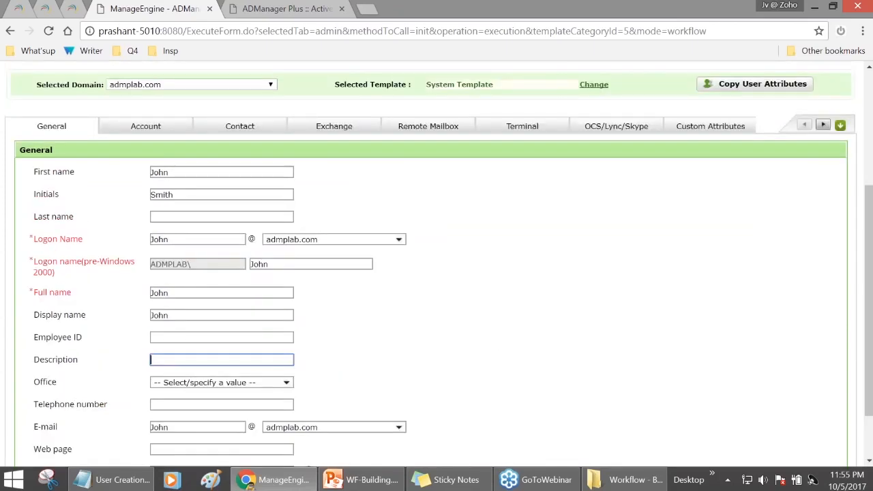
pyautogui.scroll(-1, 227, 189)
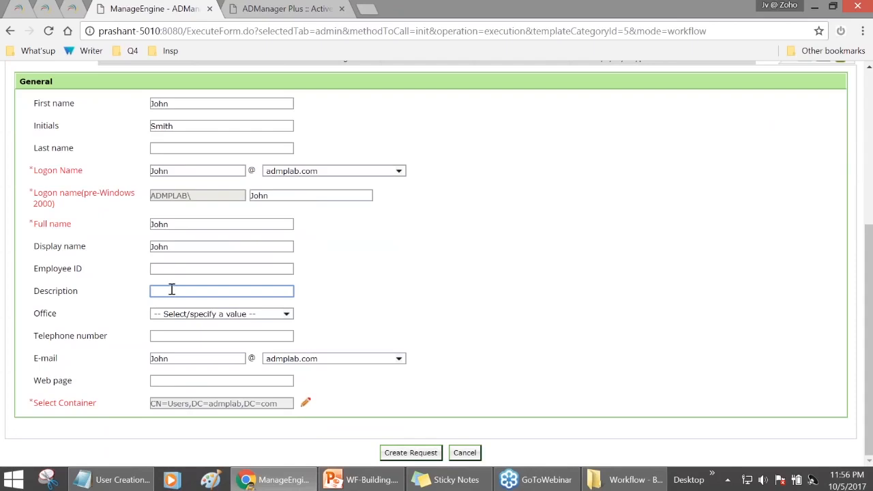
pyautogui.write('ance Department')
pyautogui.click(197, 270)
pyautogui.write('4254')
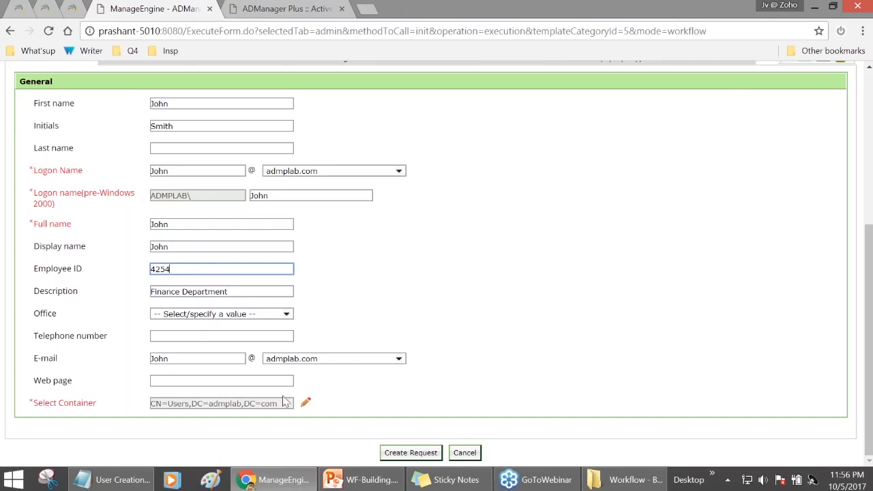
pyautogui.scroll(1, 250, 332)
pyautogui.click(154, 130)
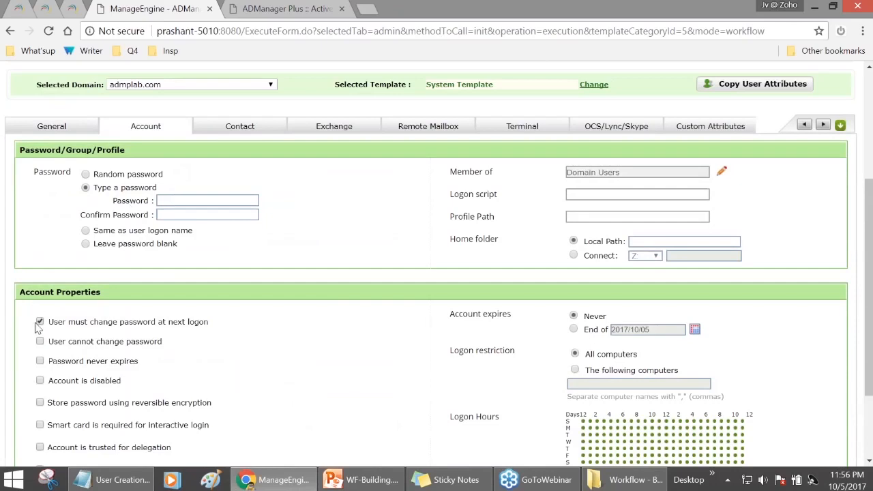
# - Bar the user from changing the password, drop the next-logon change, and enter the password
pyautogui.click(39, 341)
pyautogui.click(39, 322)
pyautogui.scroll(-1, 757, 302)
pyautogui.scroll(2, 380, 245)
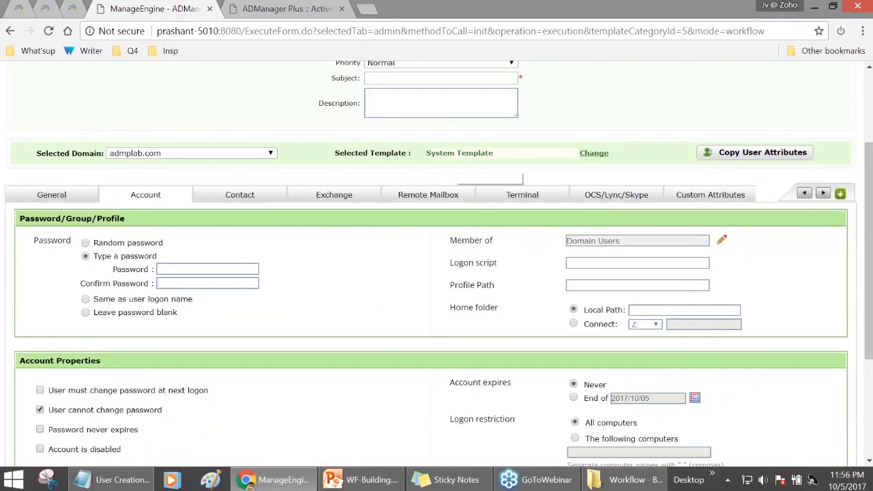
pyautogui.click(189, 269)
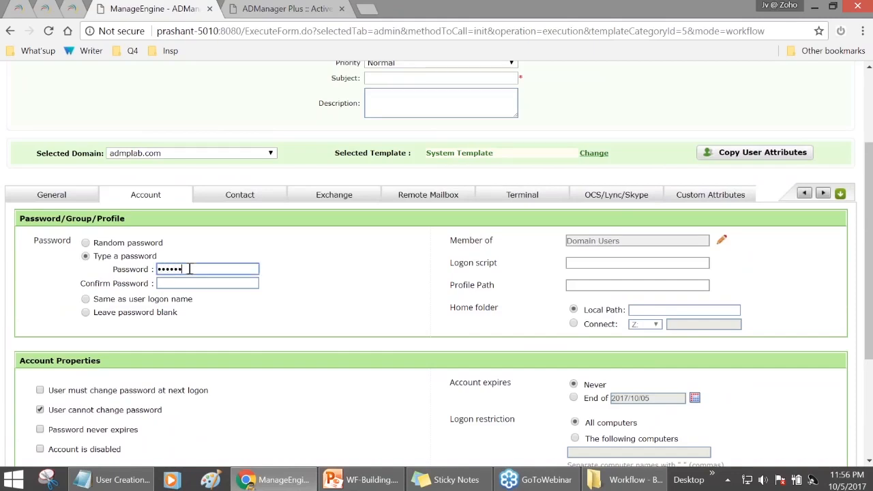
pyautogui.press('Tab')
pyautogui.write('P')
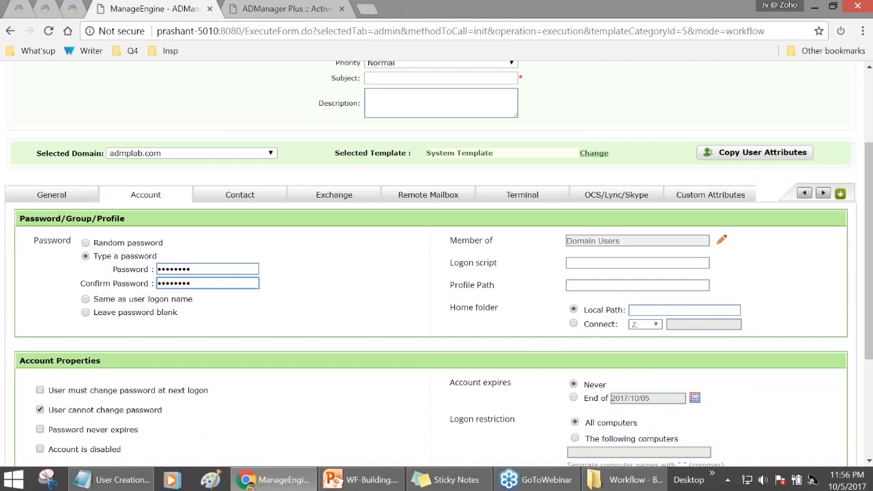
pyautogui.scroll(-5, 249, 300)
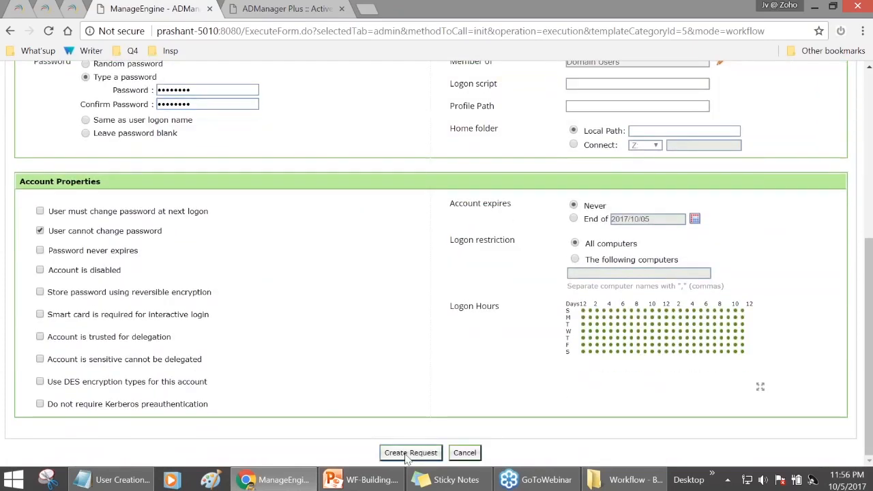
# - Enter the new user's name as the subject, copy it into Description, and submit the request
pyautogui.click(409, 453)
pyautogui.click(430, 297)
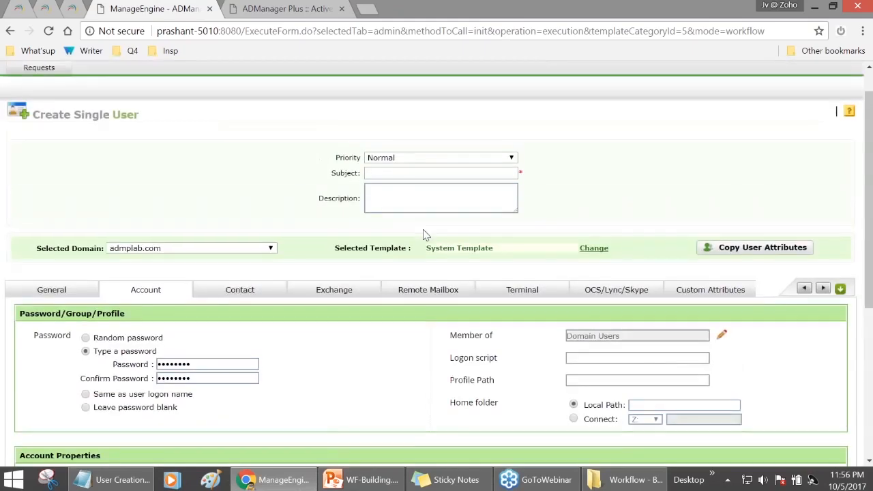
pyautogui.click(418, 172)
pyautogui.write('John Smith Onboarding')
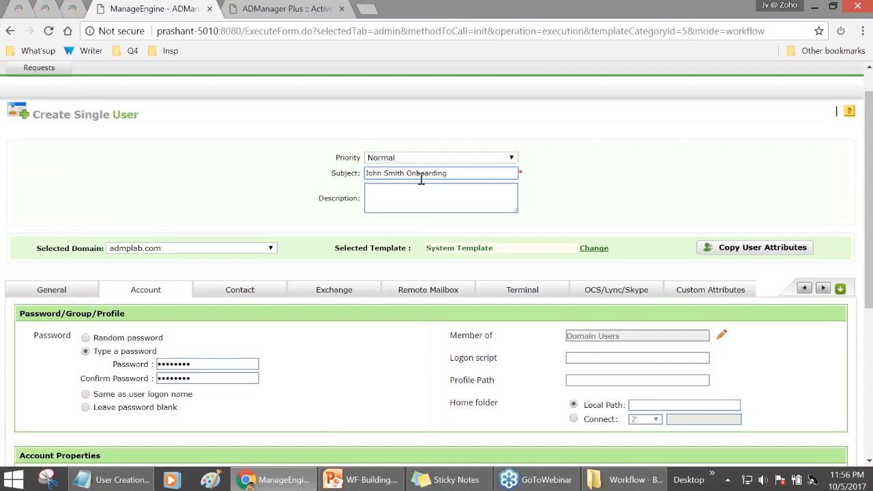
pyautogui.tripleClick(437, 172)
pyautogui.hotkey('ctrl', 'c')
pyautogui.click(433, 199)
pyautogui.hotkey('ctrl', 'v')
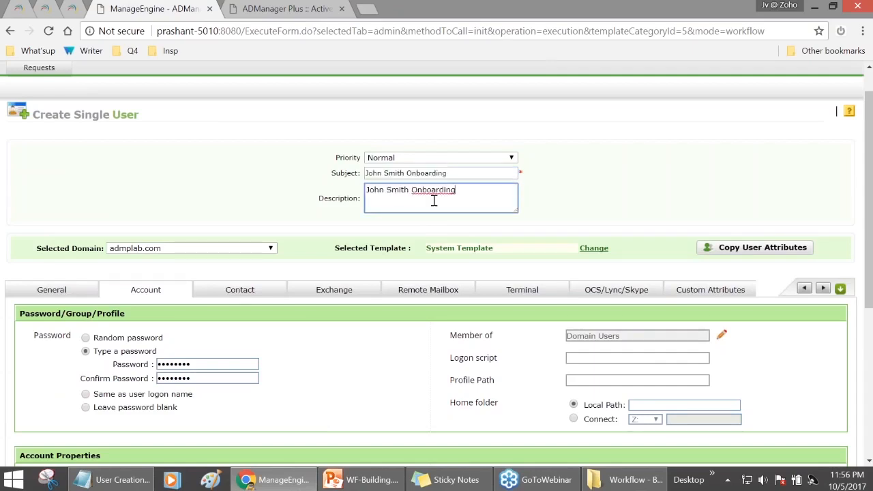
pyautogui.scroll(-4, 433, 201)
pyautogui.click(433, 458)
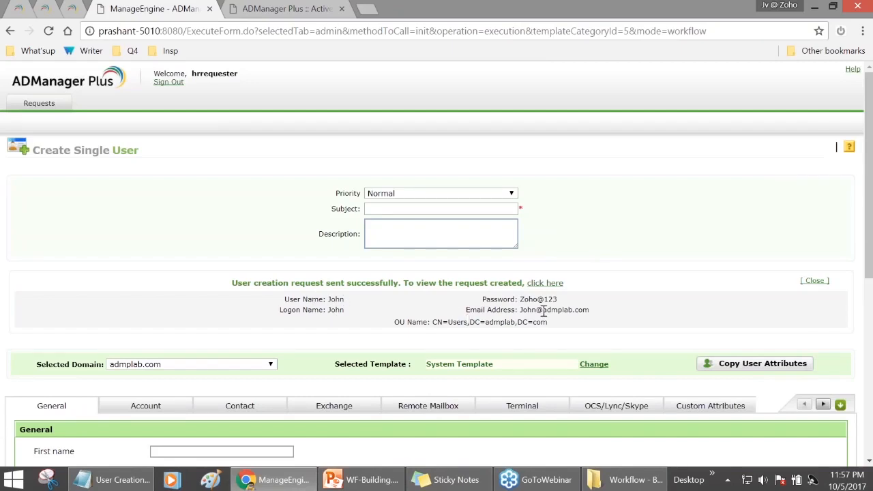
# - Highlight the password and success message, then open the created request's details
pyautogui.moveTo(521, 299); pyautogui.dragTo(555, 299)
pyautogui.moveTo(232, 283); pyautogui.dragTo(399, 281)
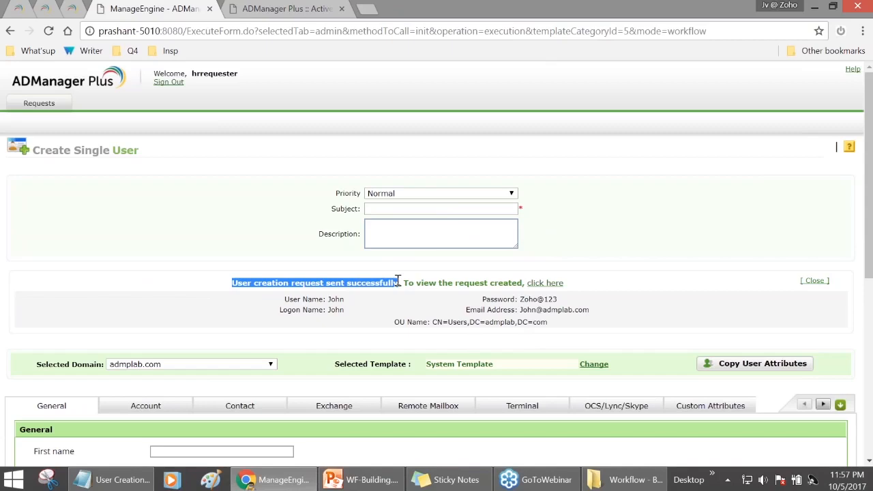
pyautogui.click(549, 283)
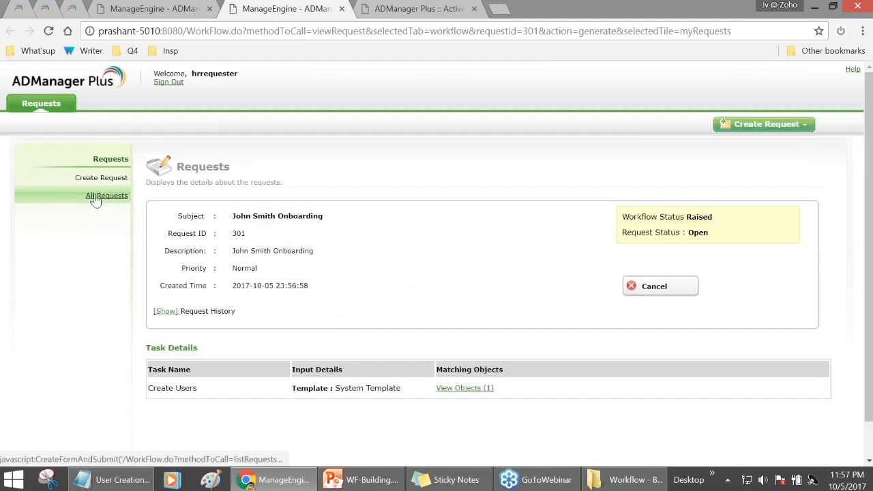
# - View all requests made by the requester, then sign out
pyautogui.click(56, 108)
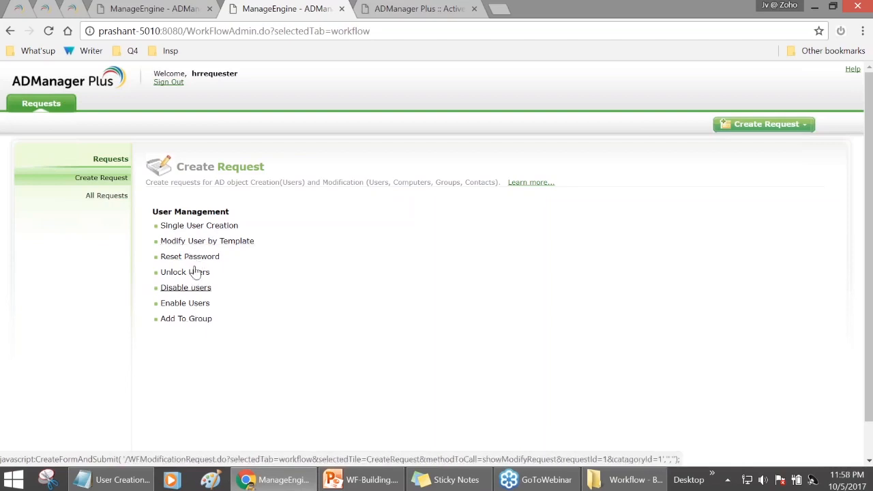
pyautogui.click(118, 202)
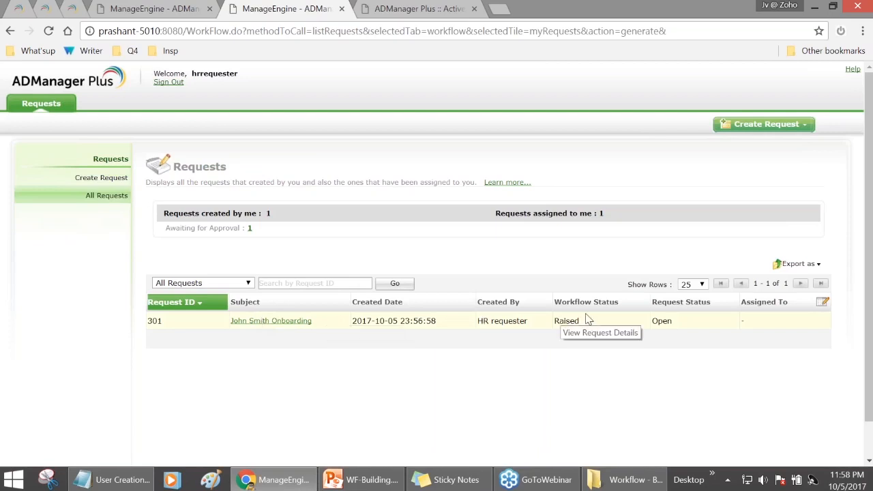
pyautogui.click(168, 81)
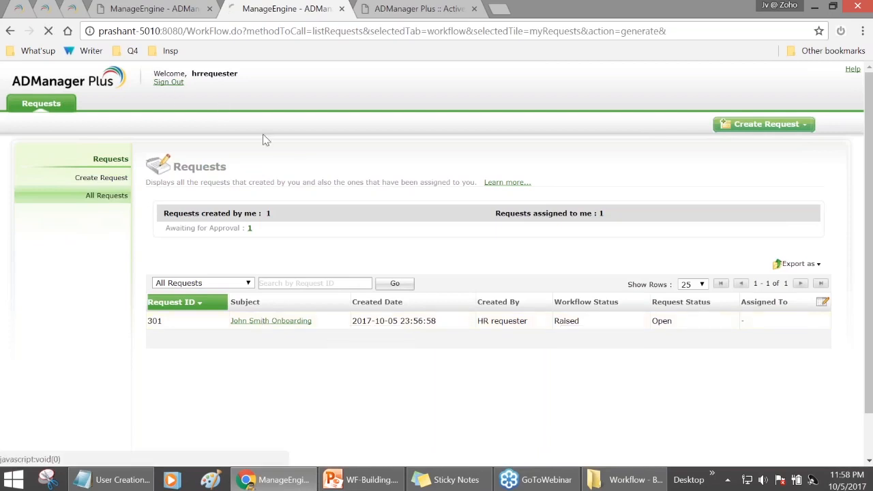
# - Log in as admin and list all requests assigned to the admin under Workflow
pyautogui.click(395, 269)
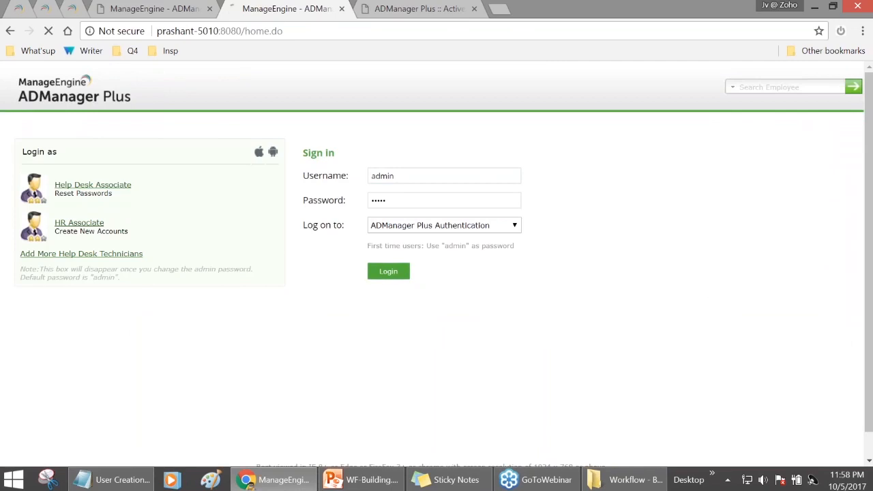
pyautogui.click(307, 105)
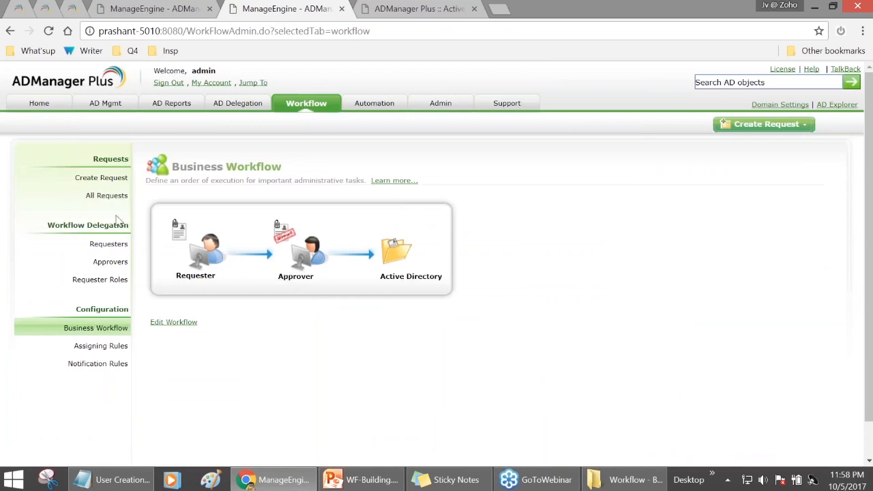
pyautogui.click(102, 197)
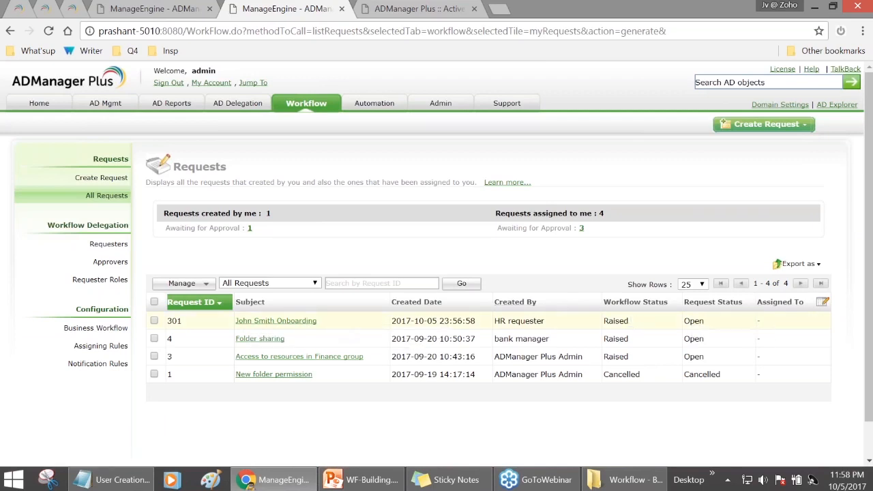
# - Open the onboarding request from the requests table and scroll through its details
pyautogui.click(324, 322)
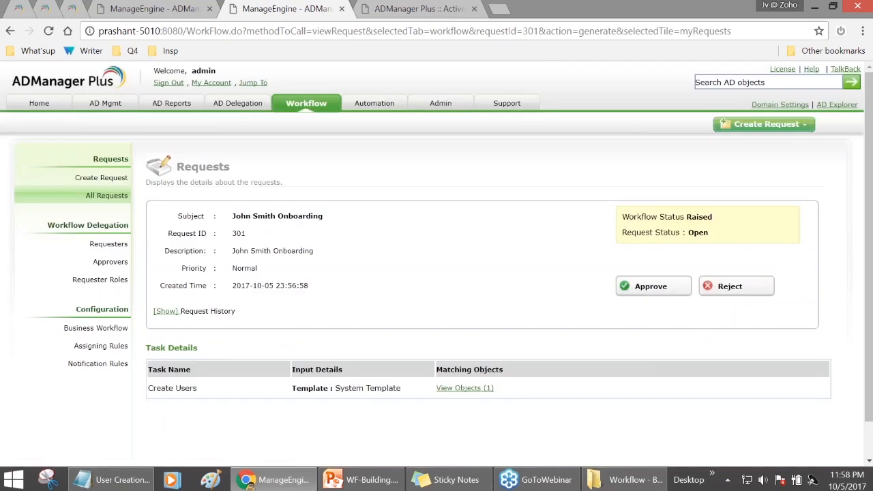
pyautogui.scroll(-1, 277, 273)
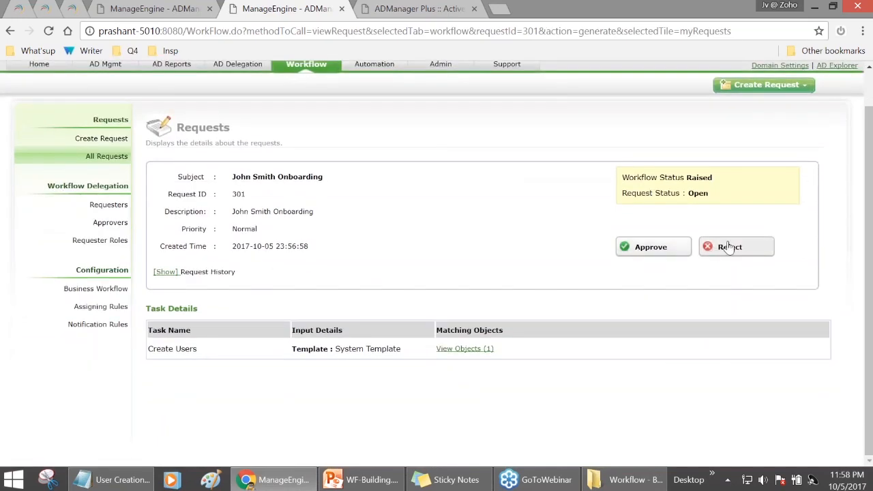
# - Review the requested user's object, password and mailbox settings, then switch to AD Mgmt
pyautogui.click(479, 349)
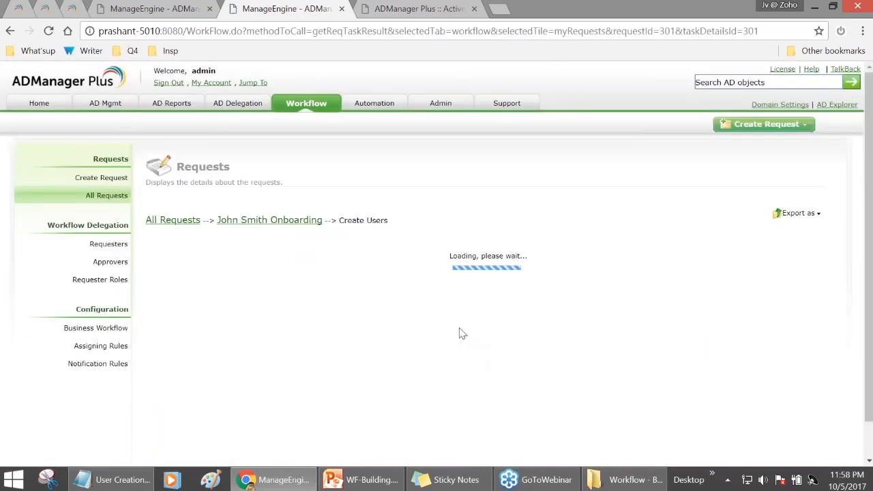
pyautogui.scroll(-3, 439, 324)
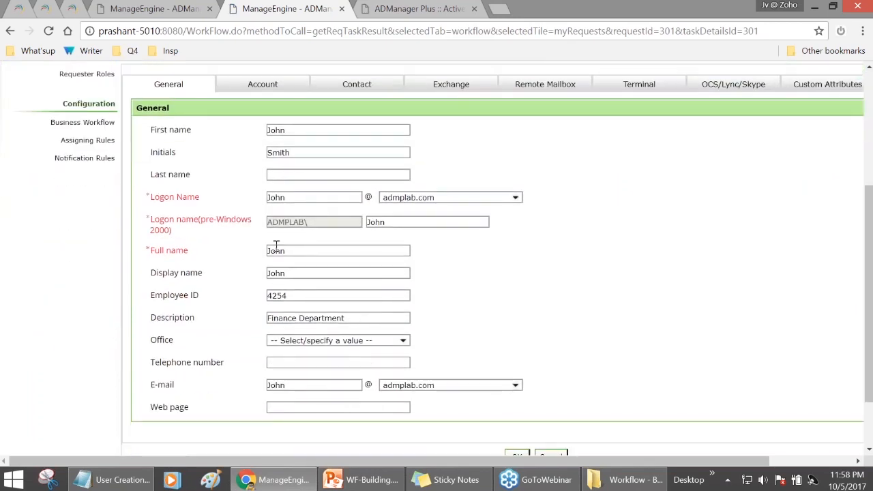
pyautogui.click(274, 93)
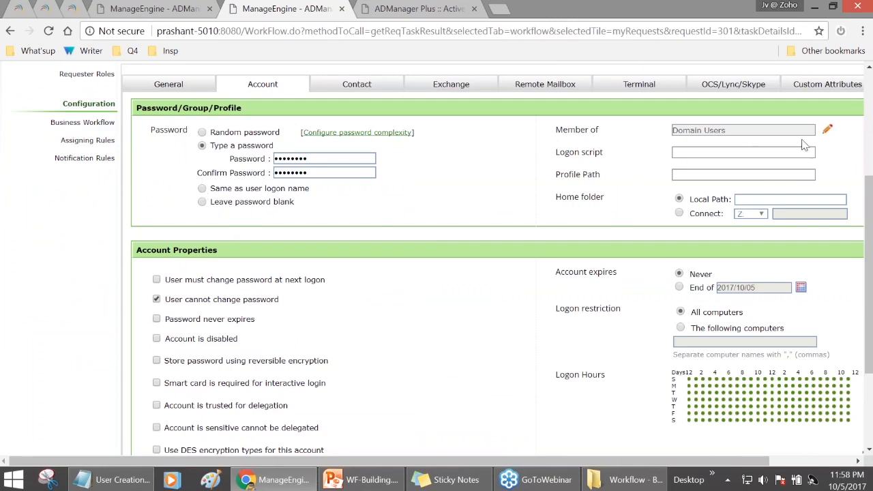
pyautogui.scroll(2, 353, 125)
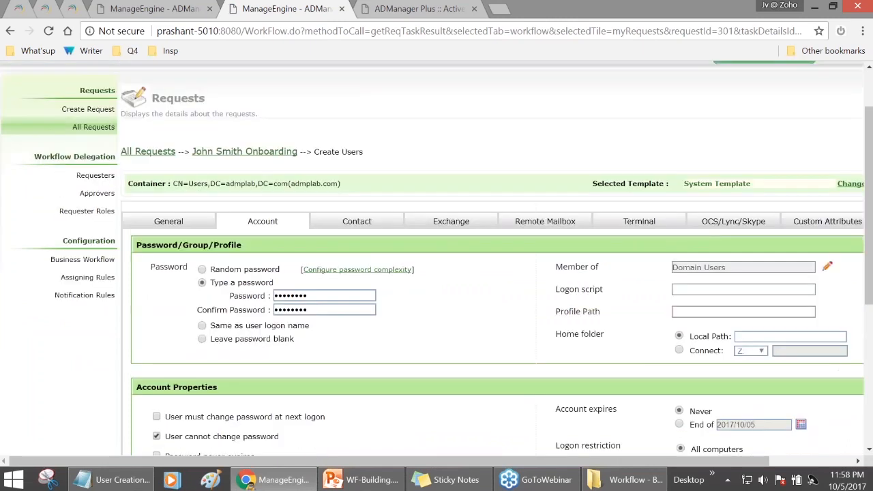
pyautogui.click(470, 221)
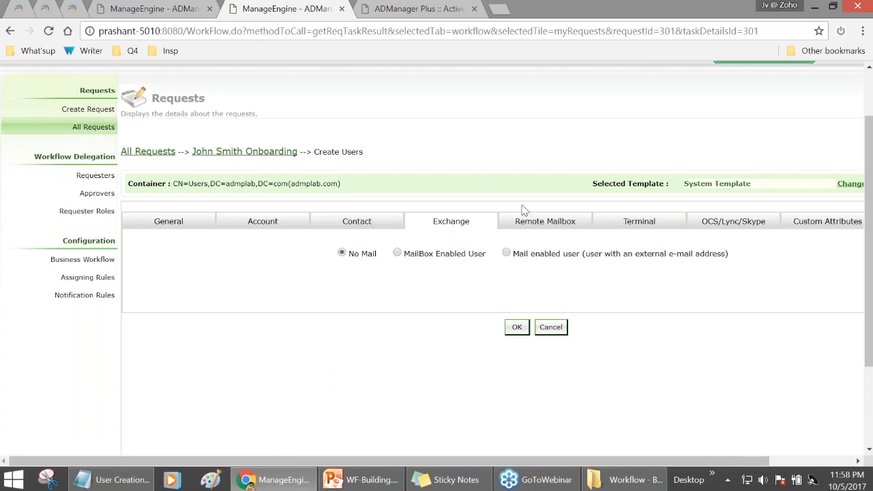
pyautogui.click(178, 230)
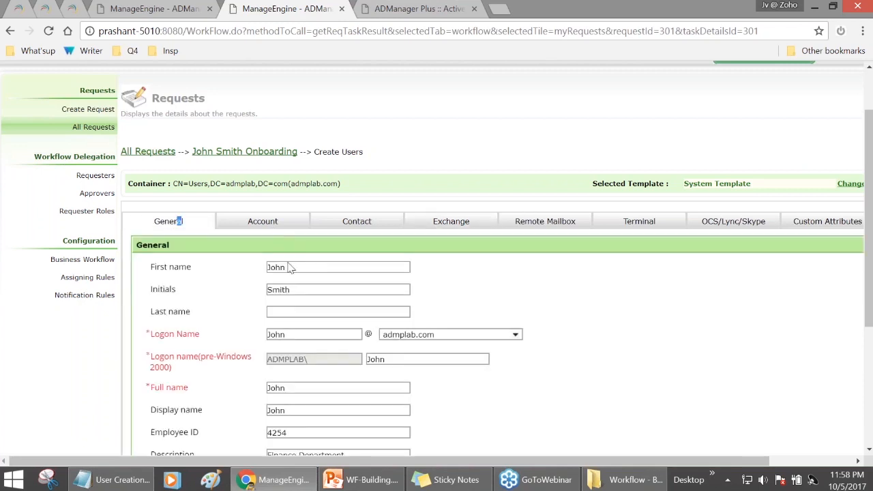
pyautogui.scroll(-1, 290, 268)
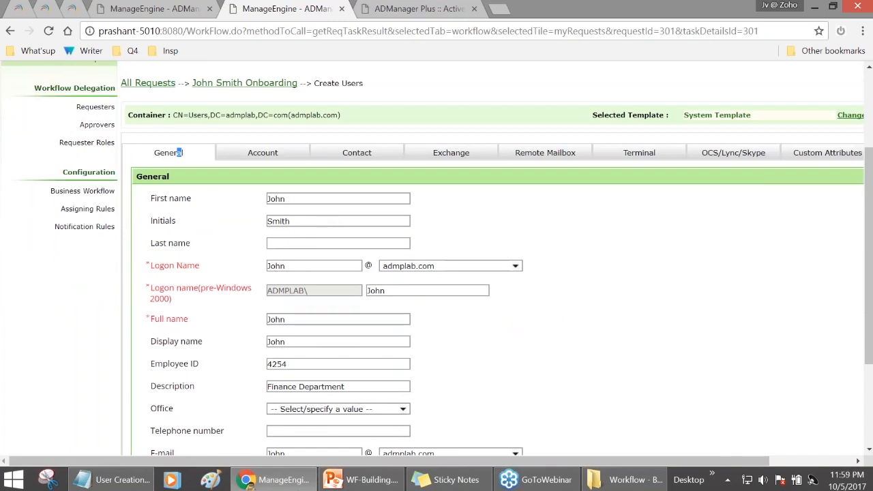
pyautogui.scroll(2, 331, 298)
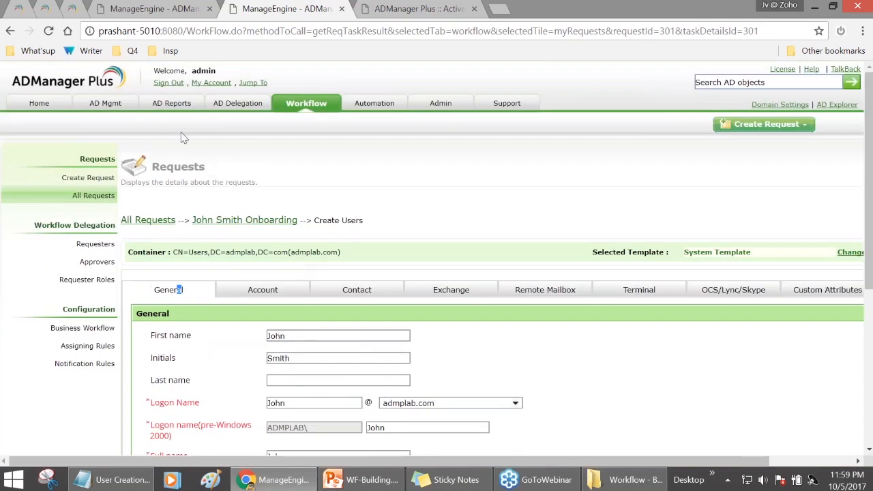
pyautogui.click(106, 104)
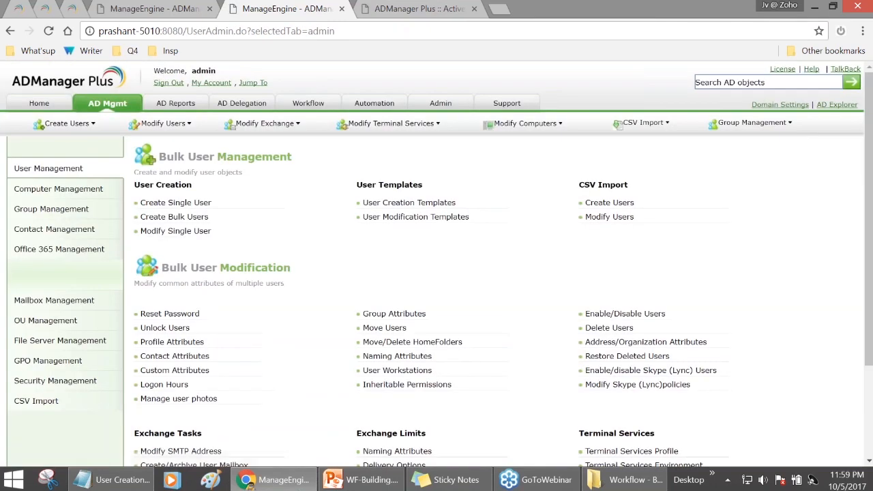
# - Start a new user creation template, CreateUserTemplate1, from User Creation Templates
pyautogui.click(409, 203)
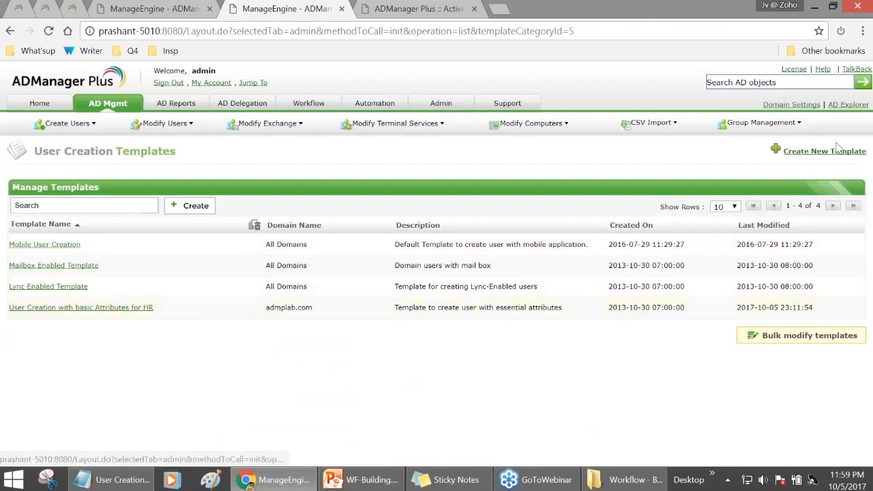
pyautogui.click(824, 151)
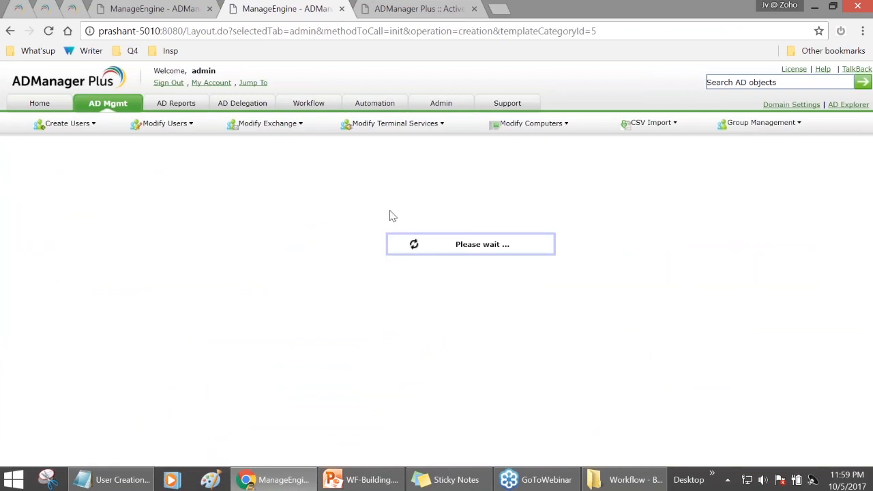
pyautogui.scroll(-1, 316, 284)
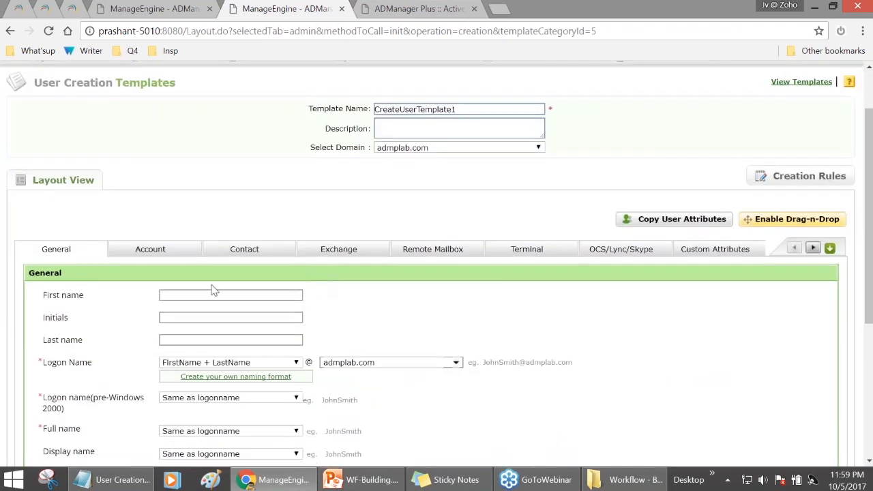
# - Rename the template to Marketing Dep, give it the description Marketing, and show its Account settings
pyautogui.moveTo(456, 110); pyautogui.dragTo(378, 110)
pyautogui.write('rketing Dept')
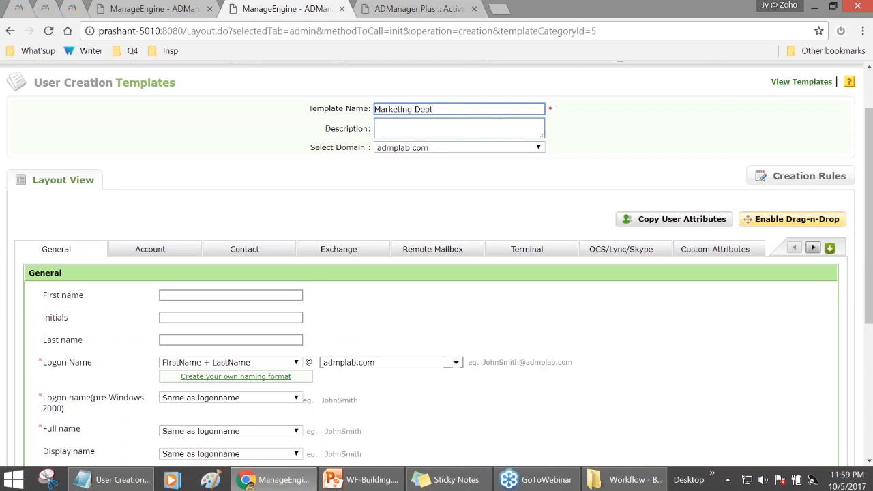
pyautogui.scroll(-2, 271, 281)
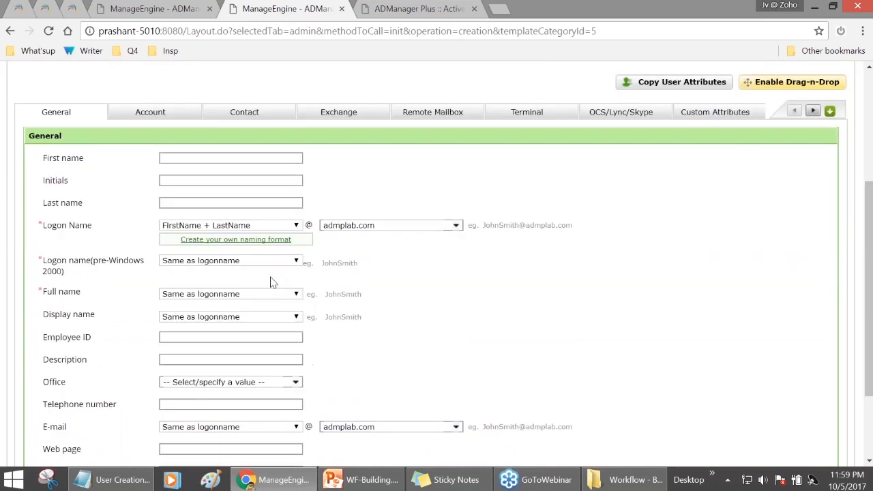
pyautogui.click(175, 358)
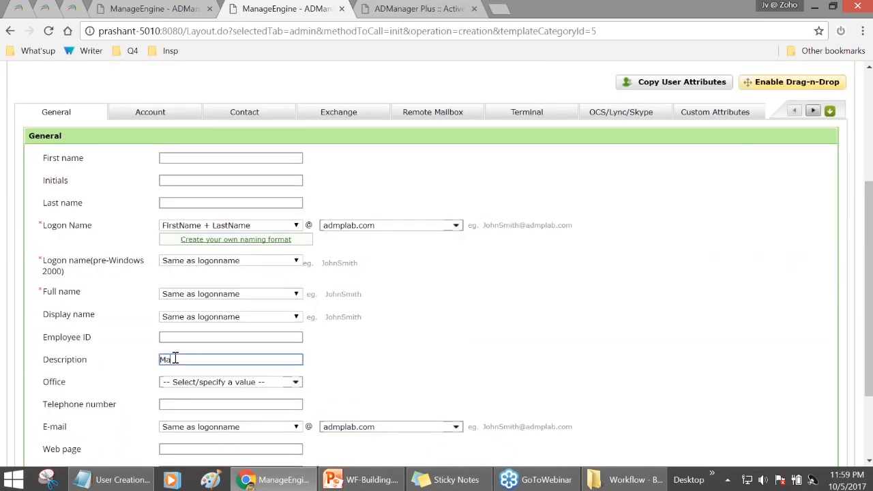
pyautogui.write('Marketing')
pyautogui.scroll(-1, 176, 360)
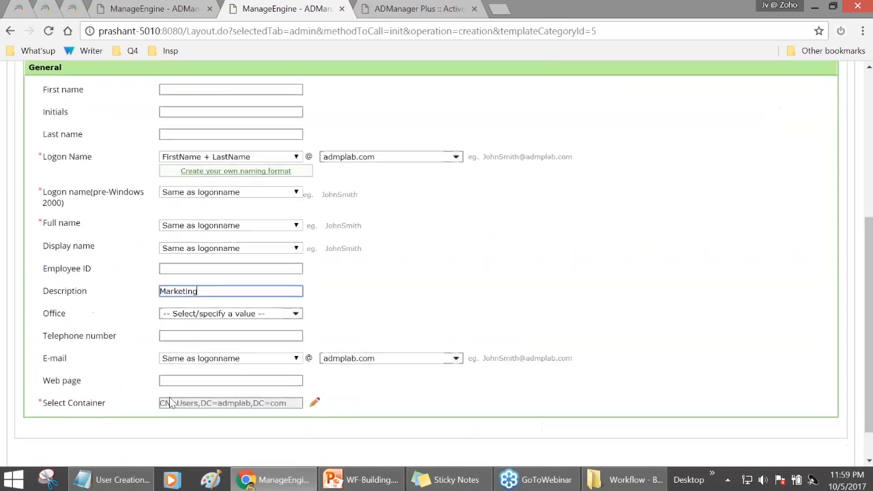
pyautogui.scroll(1, 215, 408)
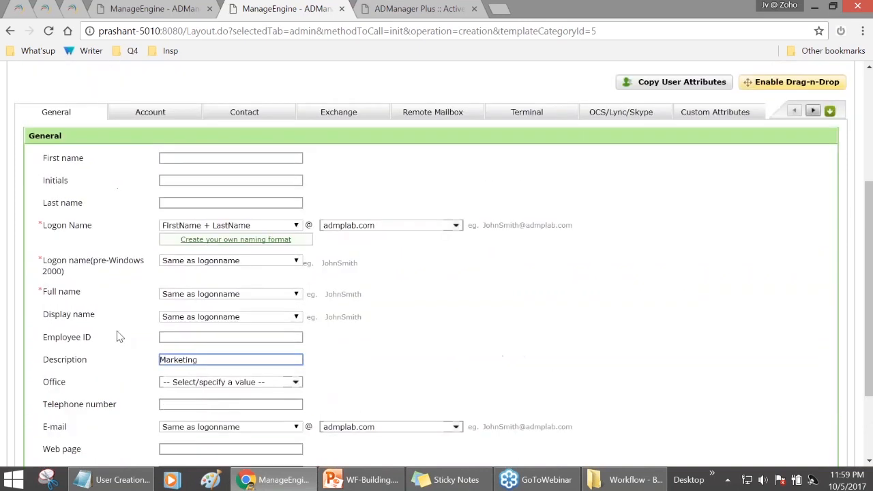
pyautogui.click(152, 120)
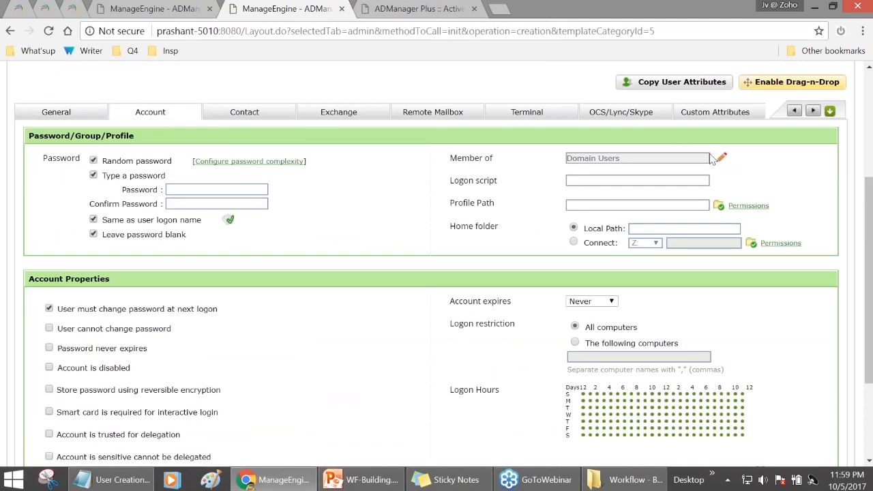
# - Set the template's Contact department to Marketing
pyautogui.click(254, 120)
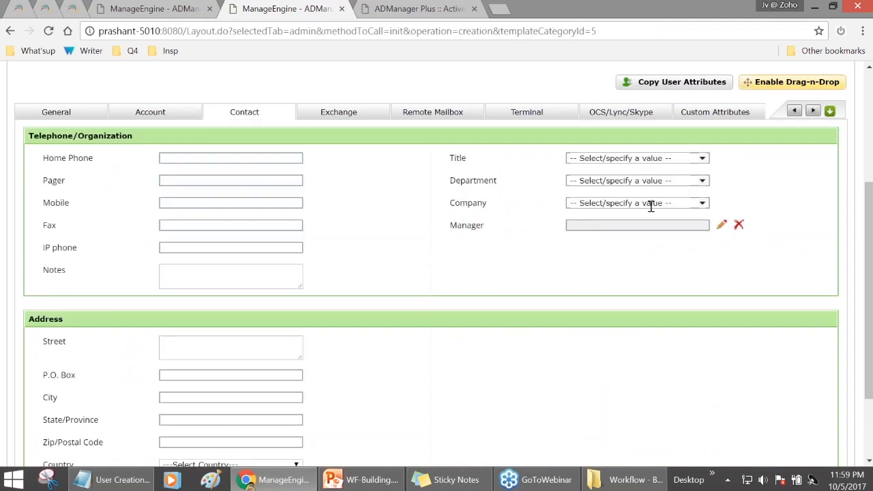
pyautogui.click(648, 181)
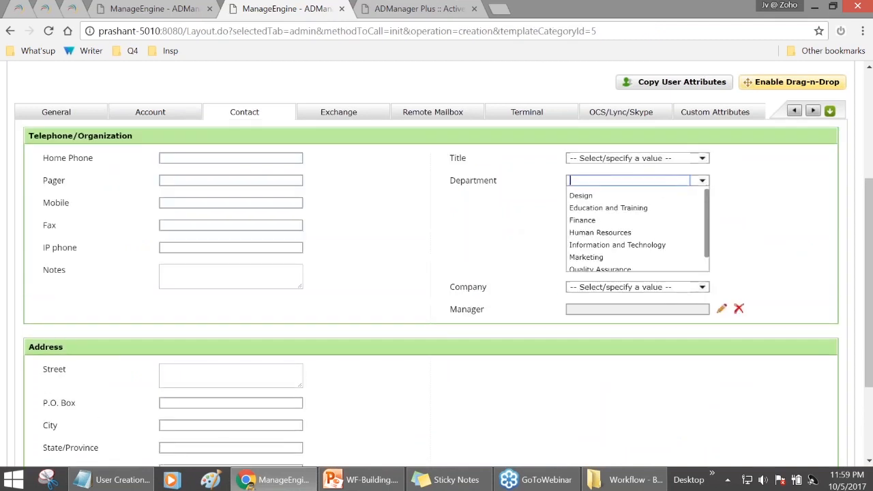
pyautogui.click(598, 256)
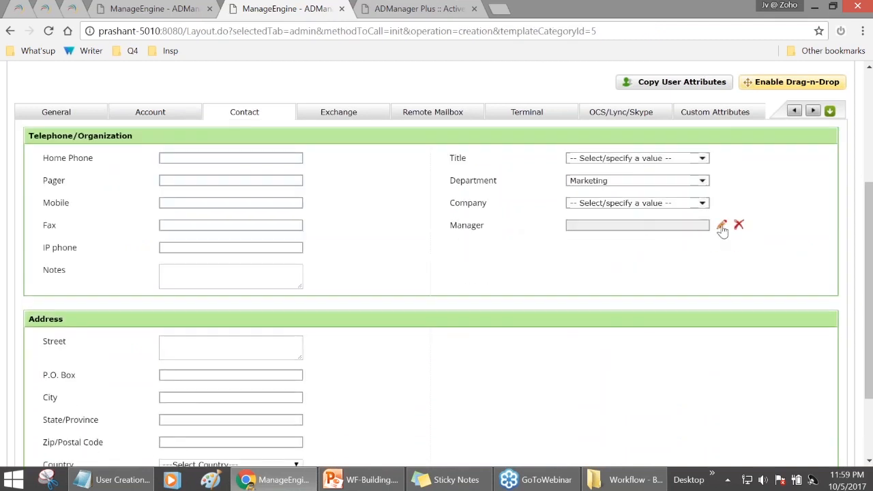
# - Review the Exchange, Remote Mailbox and Terminal settings, then return to the Business Workflow overview
pyautogui.click(351, 112)
pyautogui.click(444, 292)
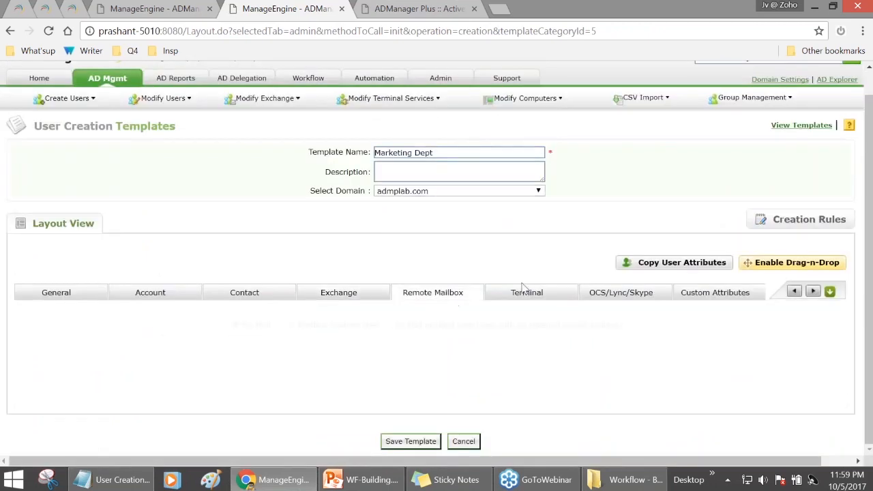
pyautogui.click(538, 156)
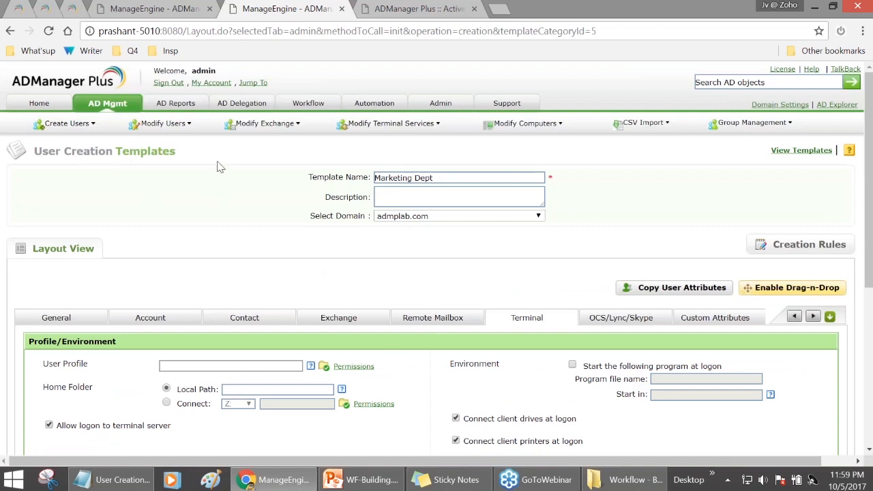
pyautogui.click(307, 103)
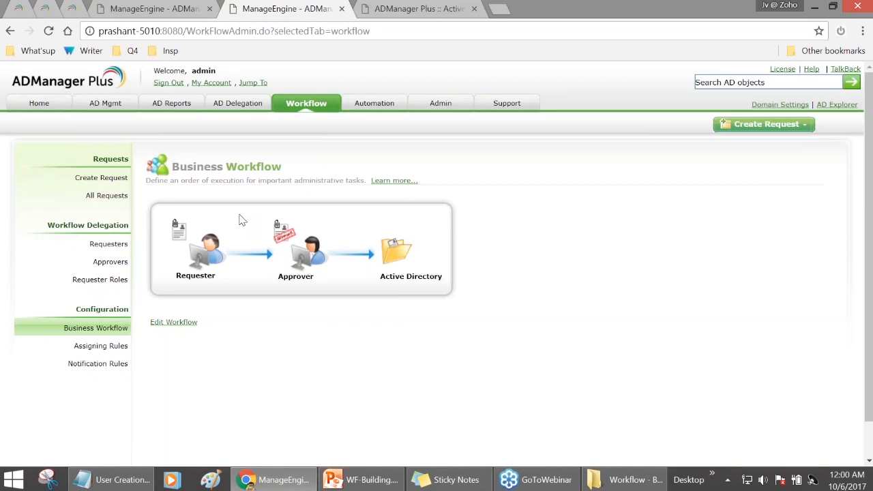
# - Open the onboarding request from All Requests and enter the approval comment 'Good to go'
pyautogui.click(112, 195)
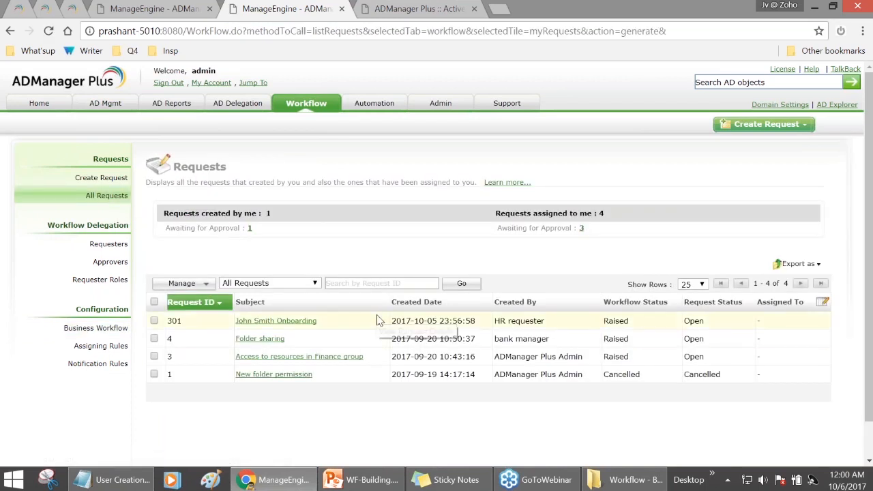
pyautogui.click(315, 322)
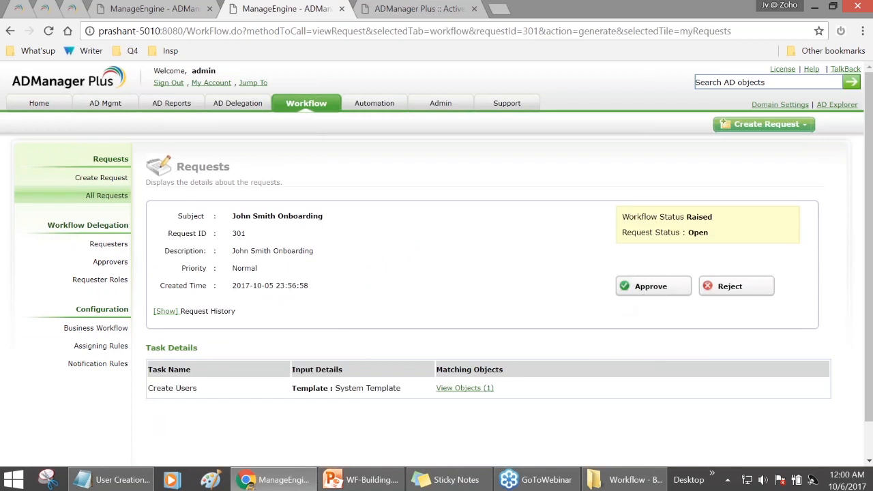
pyautogui.click(647, 286)
pyautogui.click(578, 330)
pyautogui.write('Good to go')
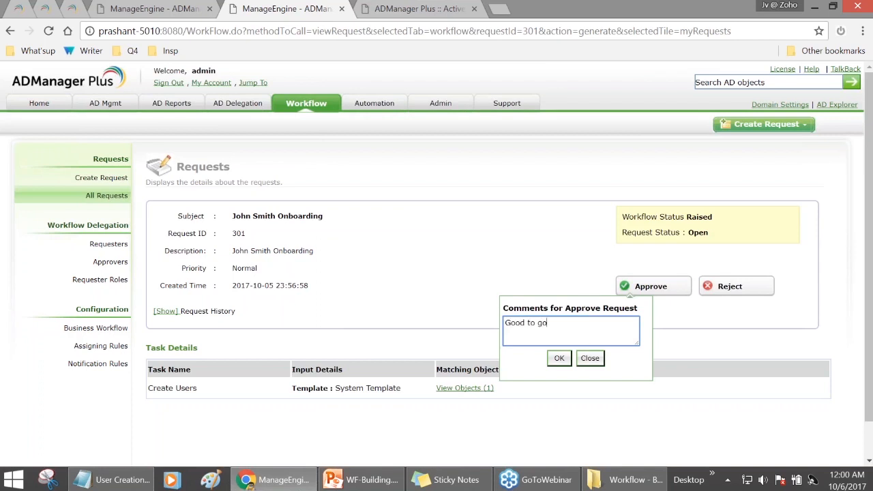
# - Confirm the approval so the request executes, then bring the PowerPoint deck forward
pyautogui.click(553, 357)
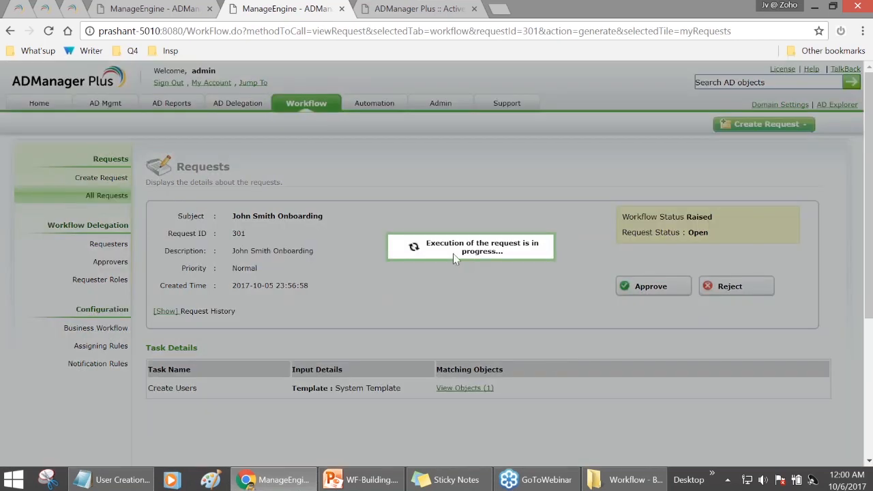
pyautogui.click(375, 480)
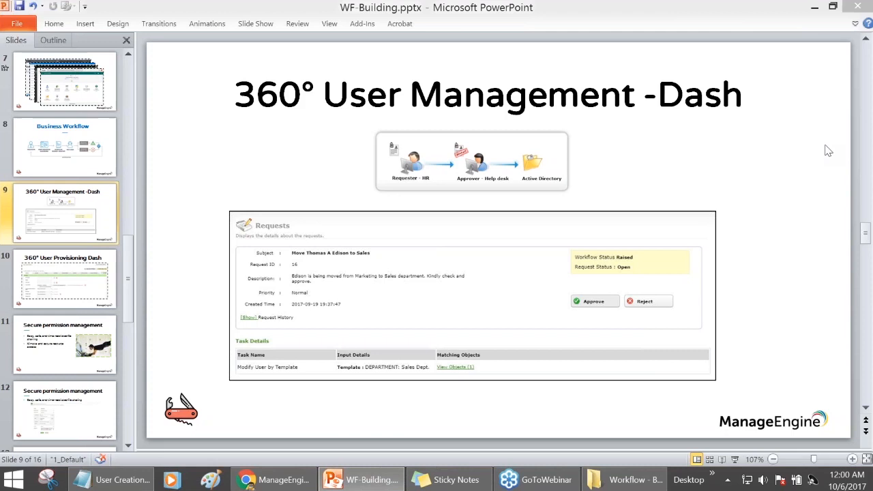
# - Highlight the request's Executed status in the browser, then show PowerPoint slides 10 and 11
pyautogui.click(390, 487)
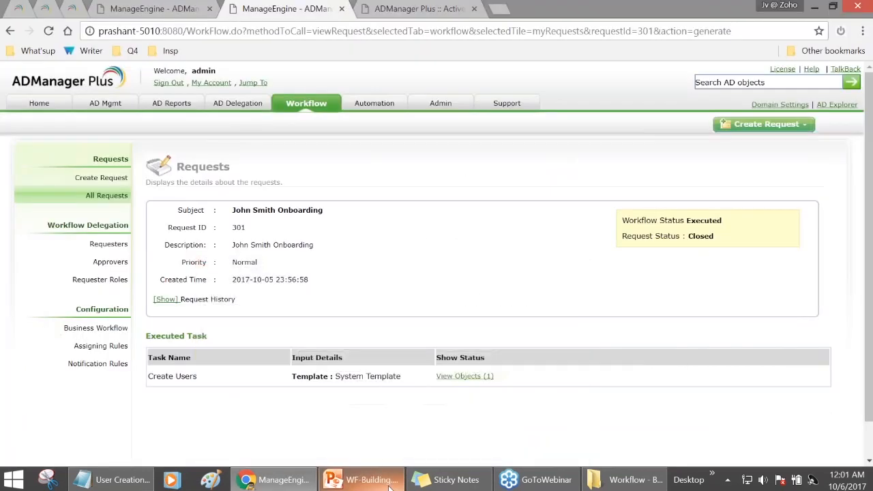
pyautogui.moveTo(686, 220); pyautogui.dragTo(713, 221)
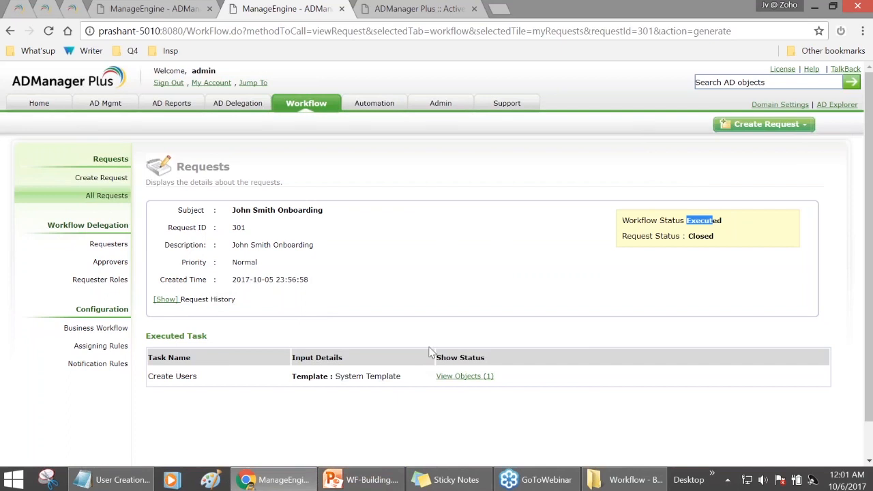
pyautogui.click(368, 478)
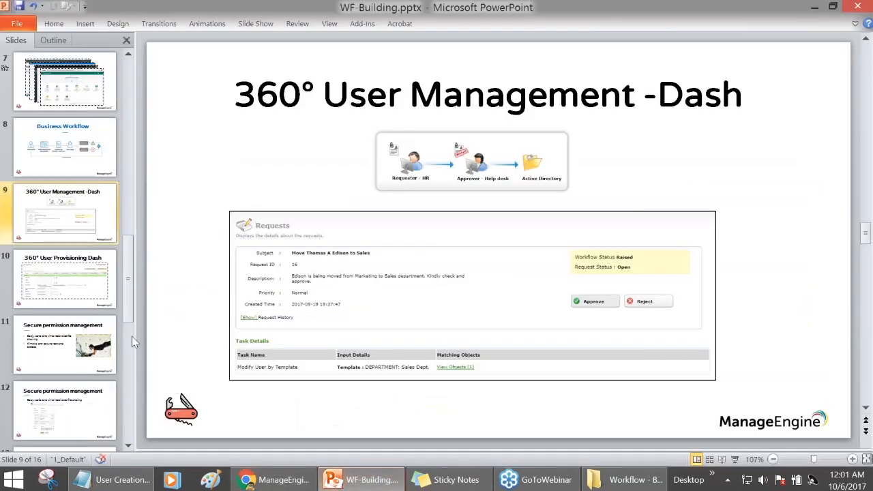
pyautogui.click(60, 284)
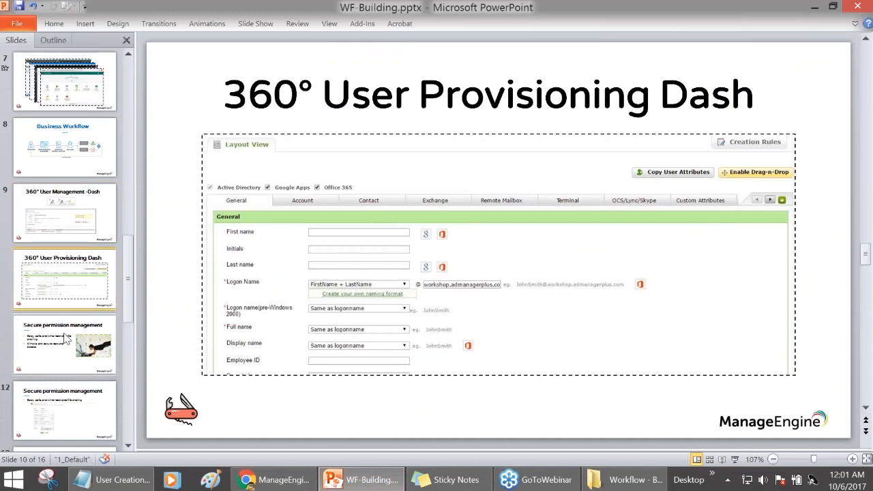
pyautogui.click(66, 332)
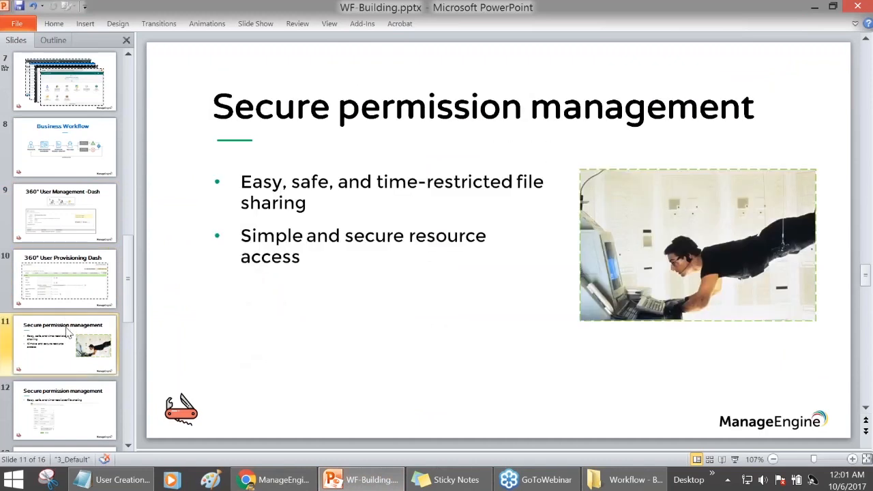
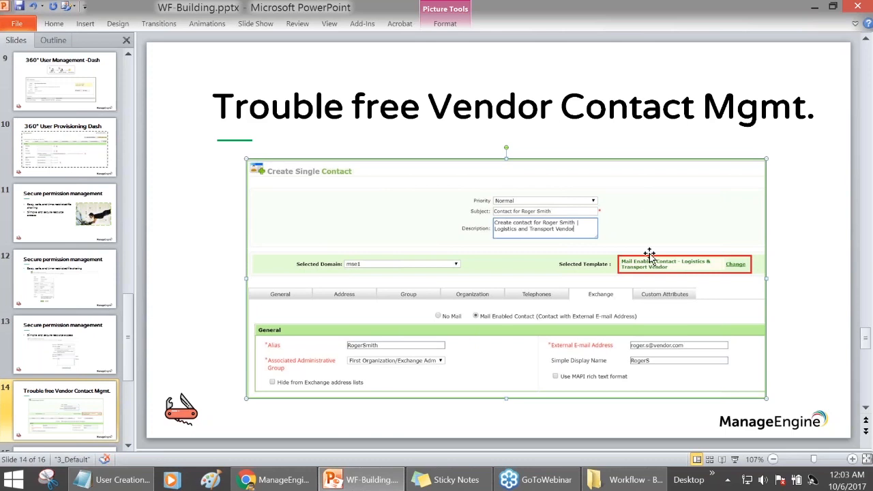
# - Set the PowerPoint slides aside and bring the ADManager Plus executed onboarding request to the front
pyautogui.moveTo(126, 341); pyautogui.dragTo(127, 399)
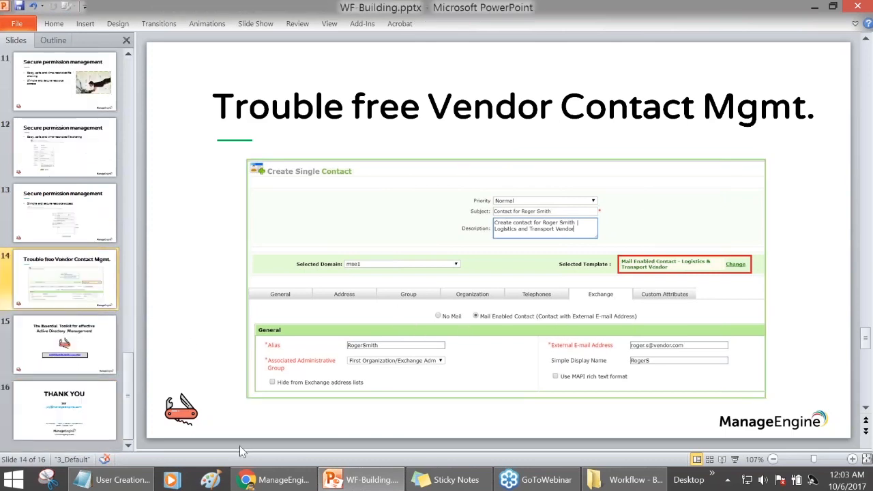
pyautogui.moveTo(272, 480)
pyautogui.click(268, 451)
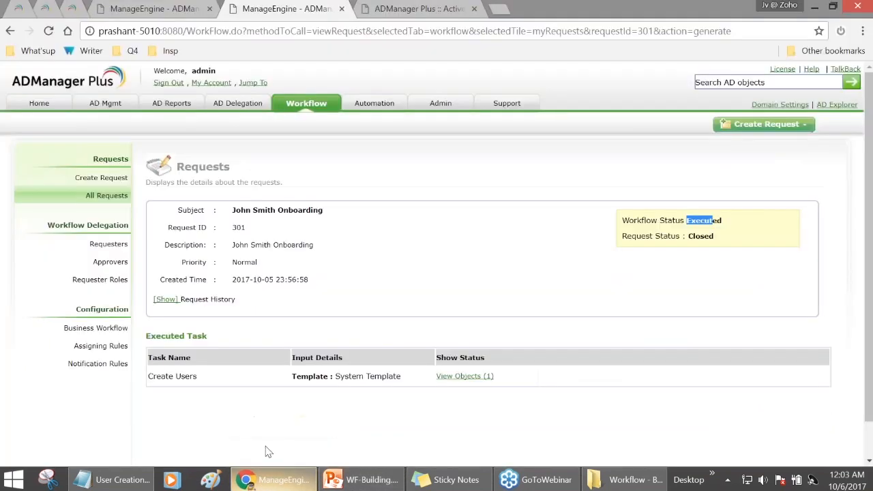
# - Review the Permissions management requester role's tasks, including Set Folder Permissions, then sign out
pyautogui.click(99, 280)
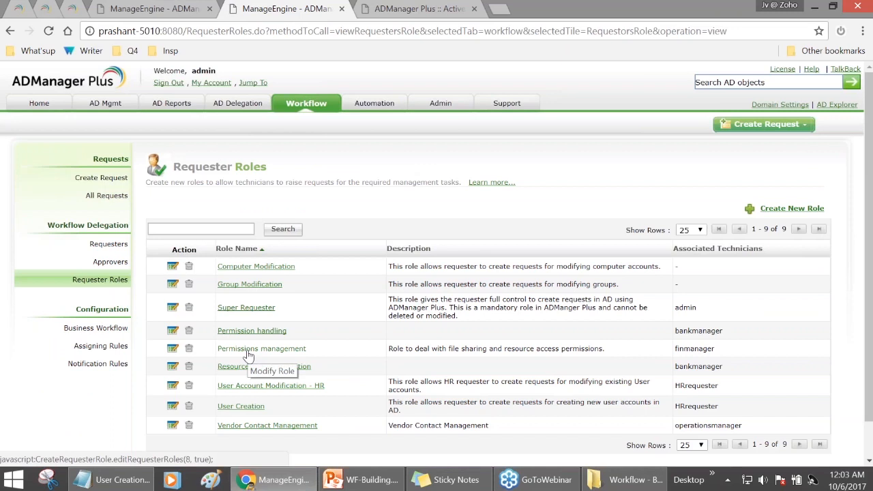
pyautogui.click(276, 350)
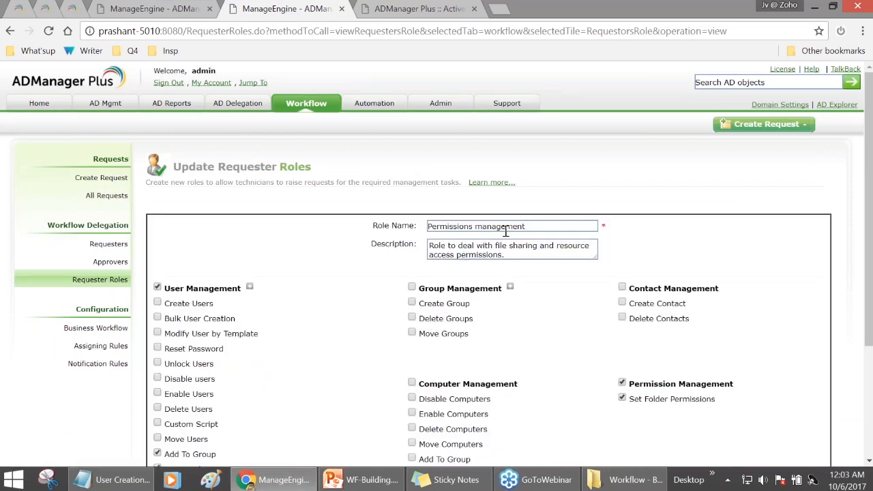
pyautogui.scroll(-1, 532, 261)
pyautogui.scroll(-1, 304, 311)
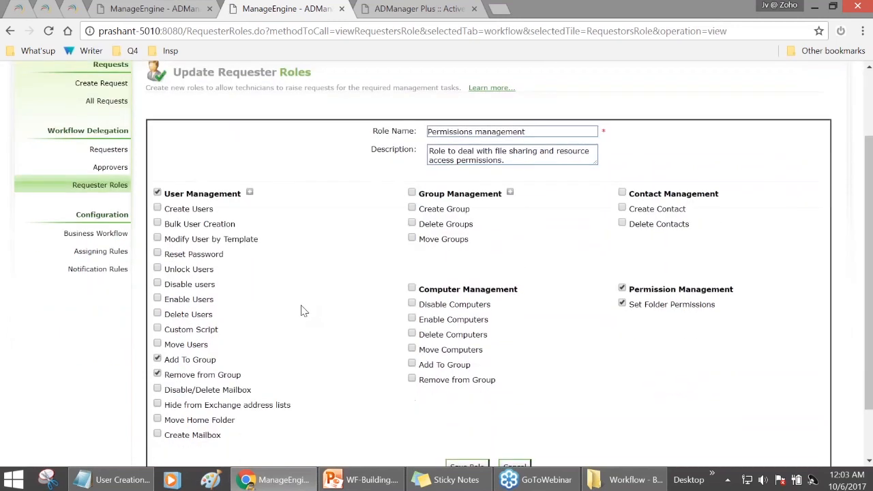
pyautogui.scroll(-1, 304, 311)
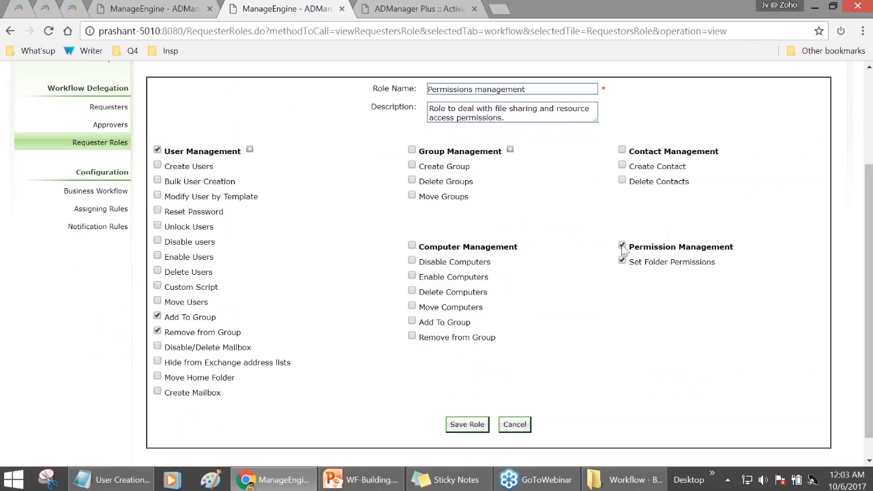
pyautogui.moveTo(629, 261); pyautogui.dragTo(716, 263)
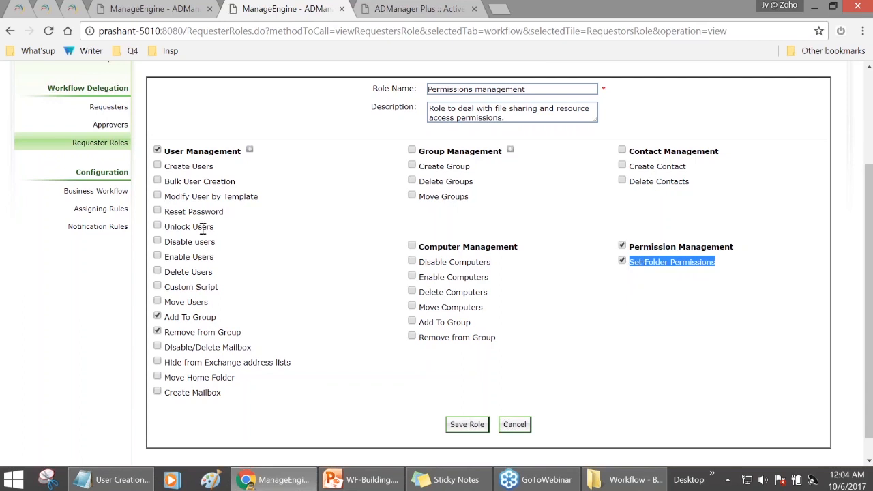
pyautogui.scroll(2, 208, 256)
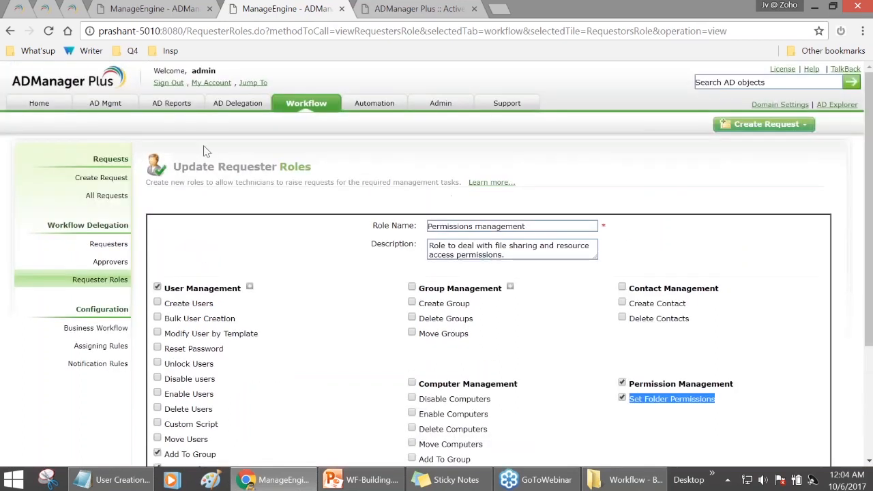
pyautogui.click(168, 83)
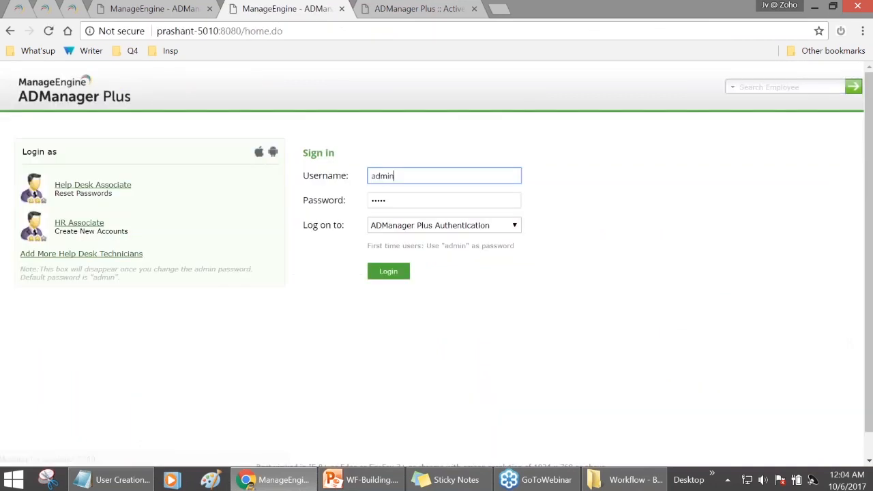
# - Log in with the finance manager's credentials and note the limited User Management request types
pyautogui.write('finmanager')
pyautogui.press('Tab')
pyautogui.write('ad')
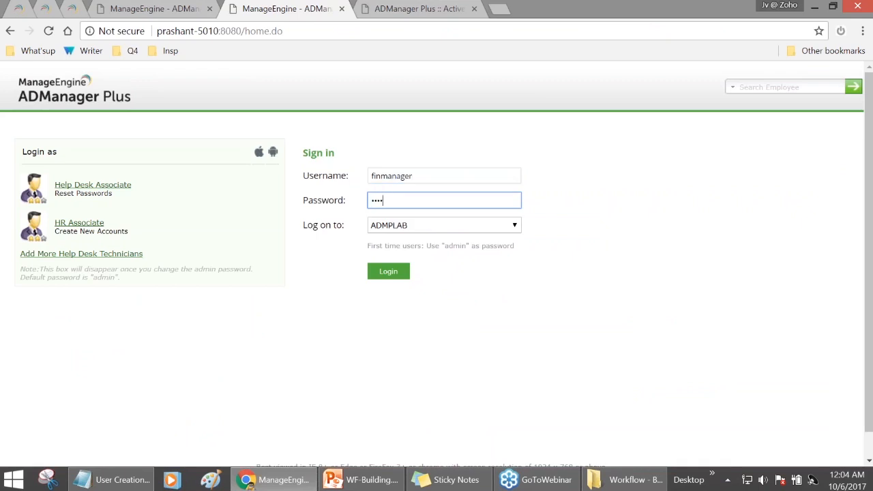
pyautogui.press('Return')
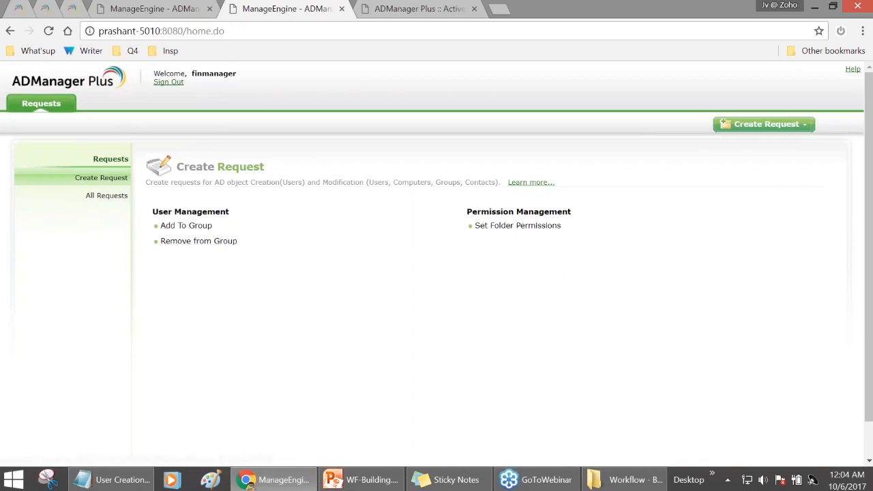
pyautogui.moveTo(158, 211); pyautogui.dragTo(226, 212)
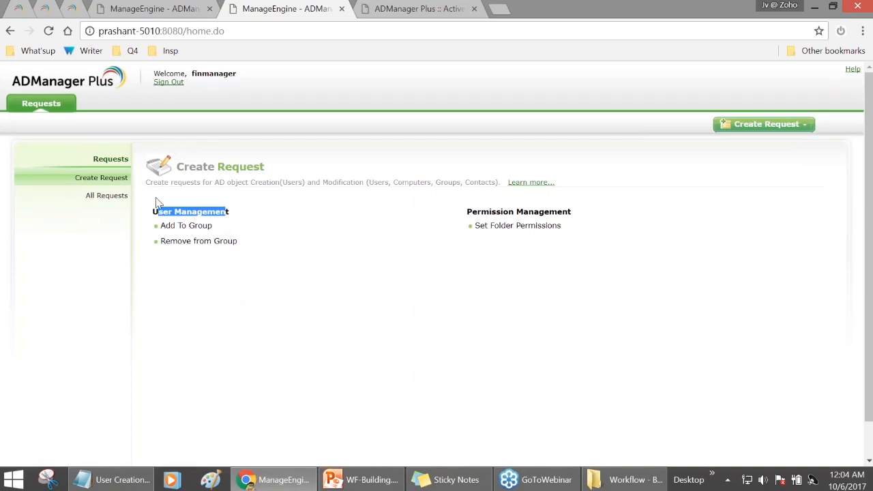
# - Start an Add To Group request and select Finance as the target group
pyautogui.click(208, 230)
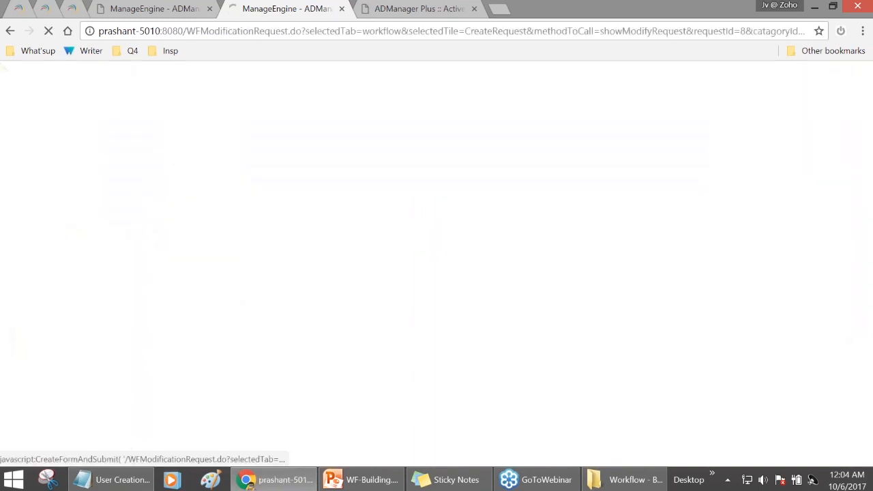
pyautogui.click(421, 235)
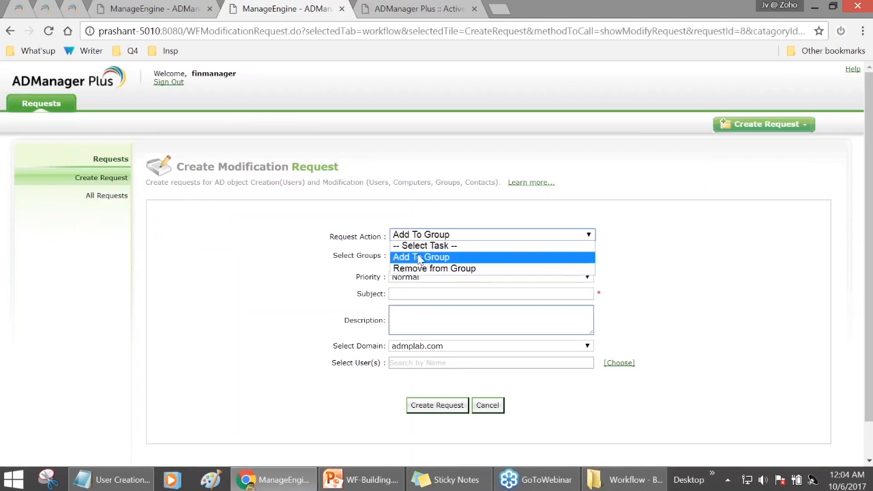
pyautogui.click(424, 258)
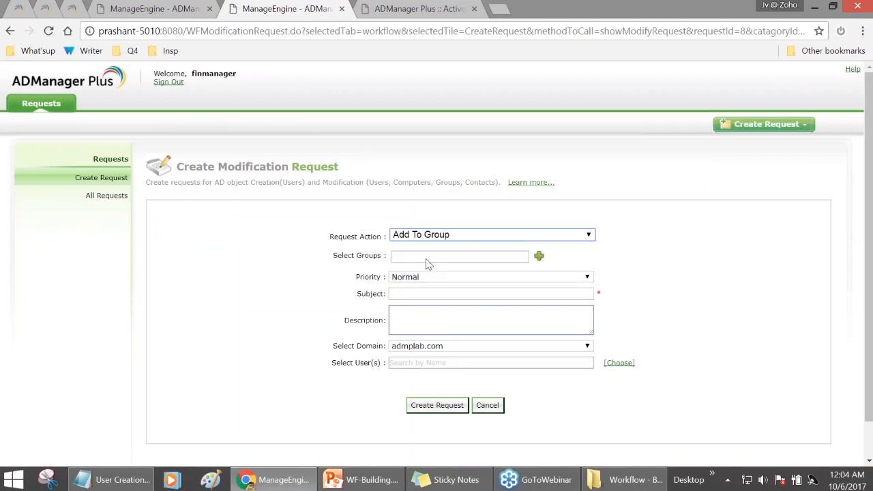
pyautogui.click(540, 261)
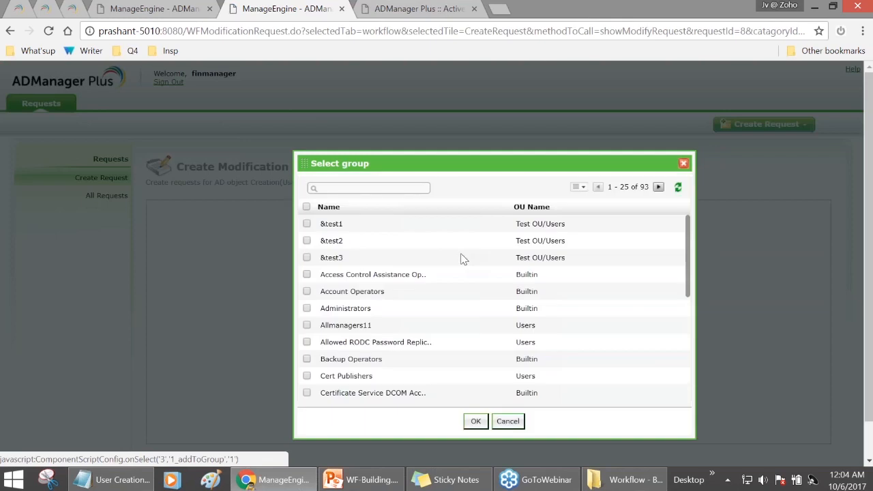
pyautogui.scroll(-1, 395, 302)
pyautogui.scroll(-5, 352, 326)
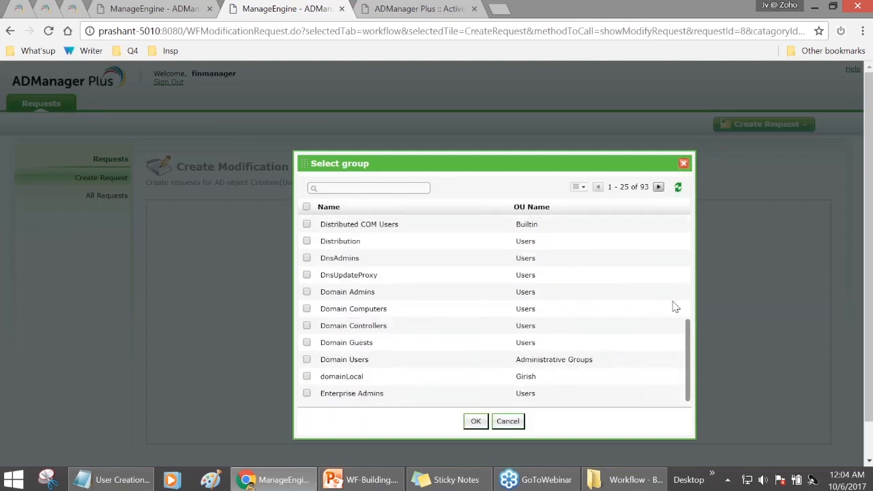
pyautogui.click(658, 187)
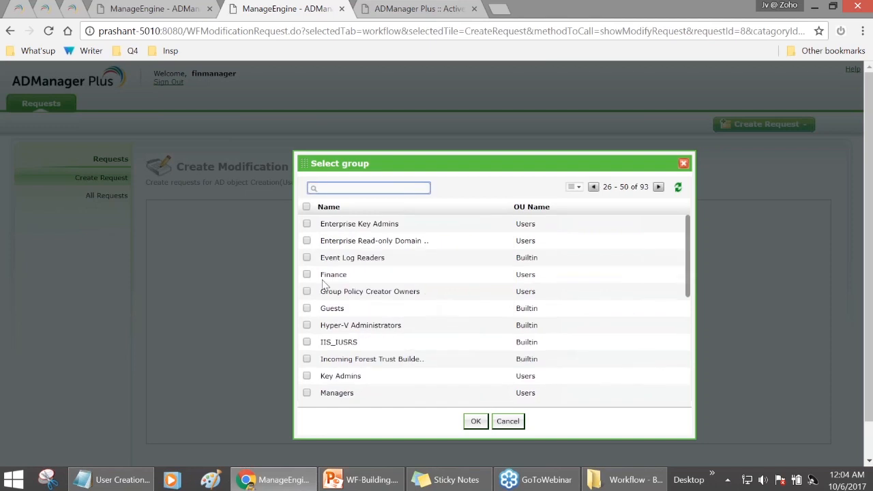
pyautogui.click(307, 274)
pyautogui.doubleClick(333, 274)
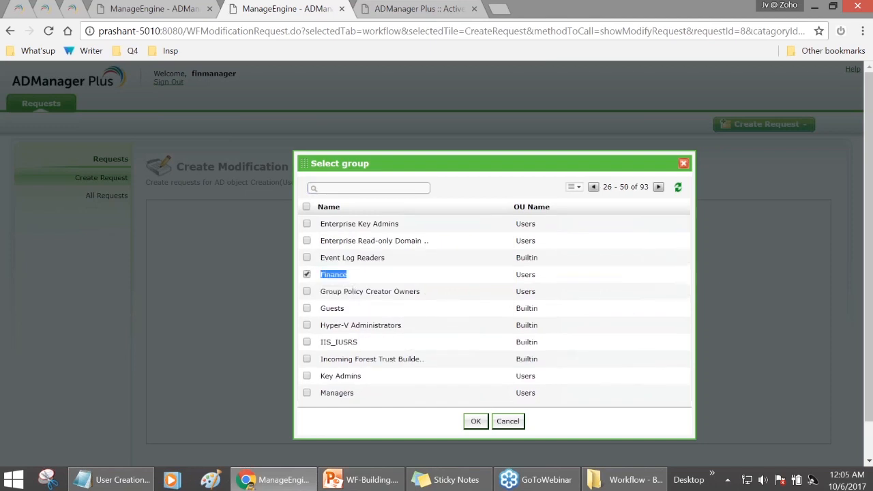
pyautogui.click(475, 421)
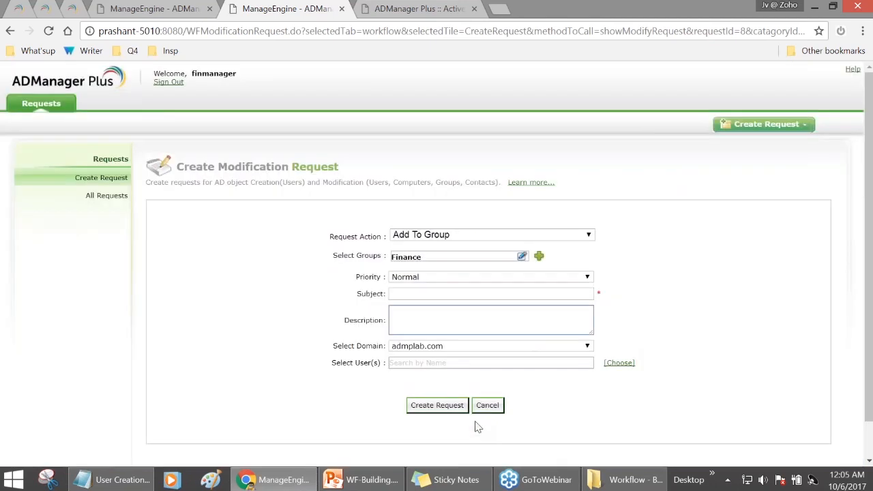
# - Set priority High, subject 'Grant Access' and description 'Access Authorized by Finance Manager'
pyautogui.click(497, 279)
pyautogui.press('Up')
pyautogui.press('Return')
pyautogui.click(445, 294)
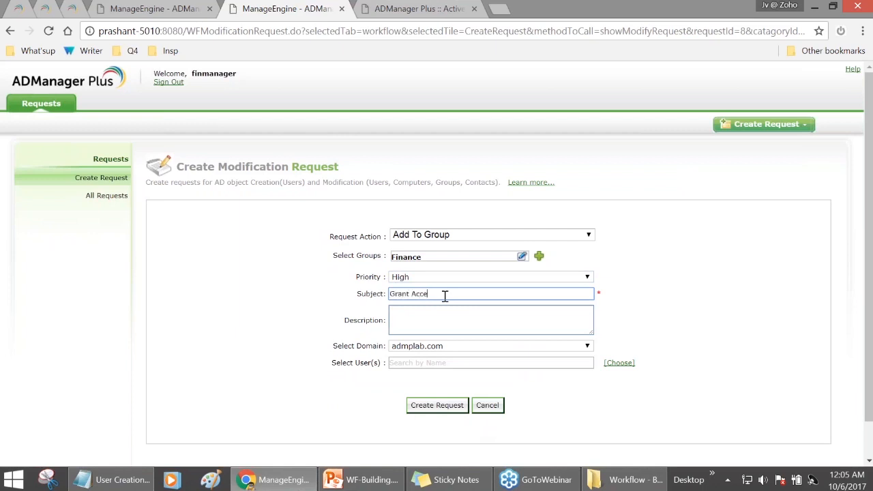
pyautogui.press('Tab')
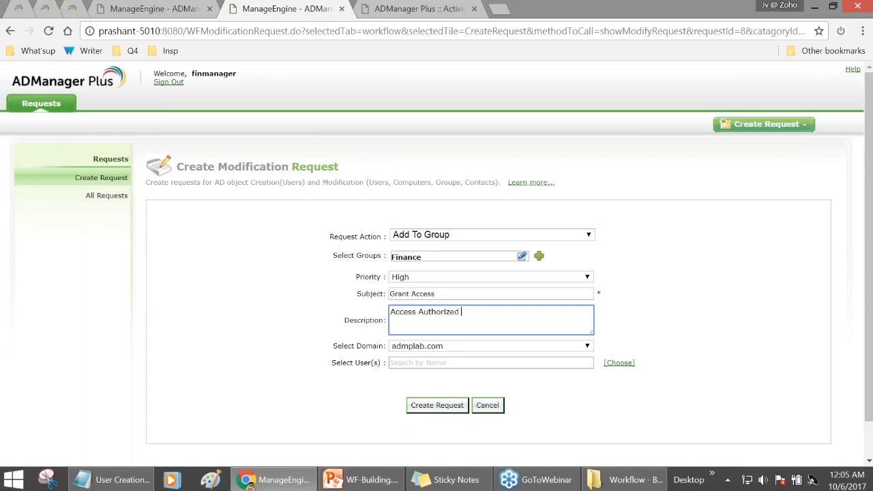
pyautogui.write('Access Authorized by Finance Manager - James Bond')
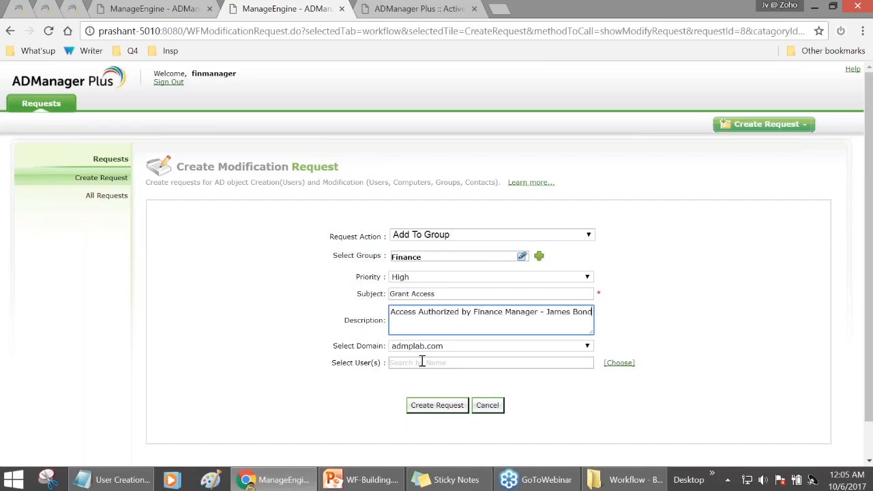
pyautogui.click(422, 363)
# - Choose the user to add to Finance and submit, creating Request ID 302
pyautogui.click(617, 362)
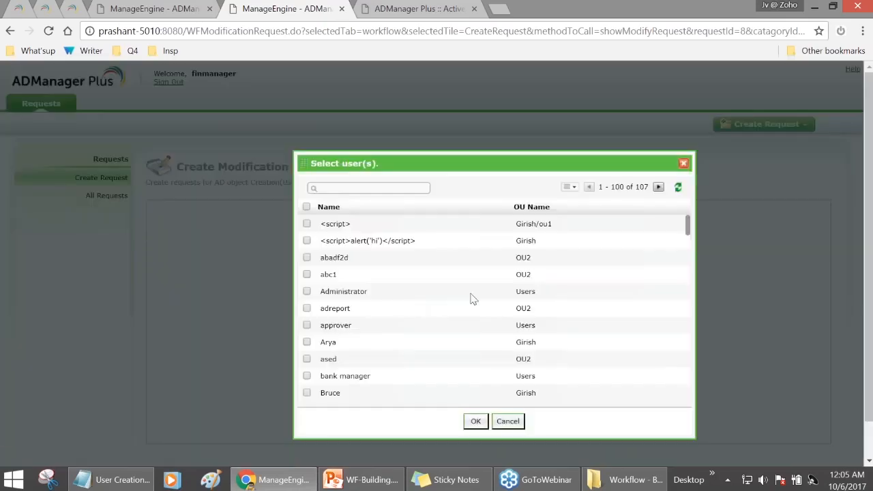
pyautogui.scroll(-2, 471, 320)
pyautogui.click(306, 268)
pyautogui.click(478, 421)
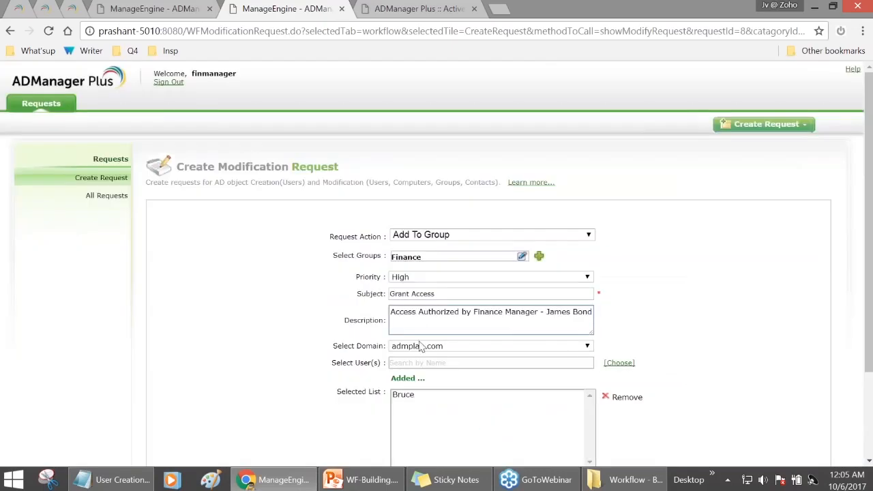
pyautogui.scroll(-3, 421, 346)
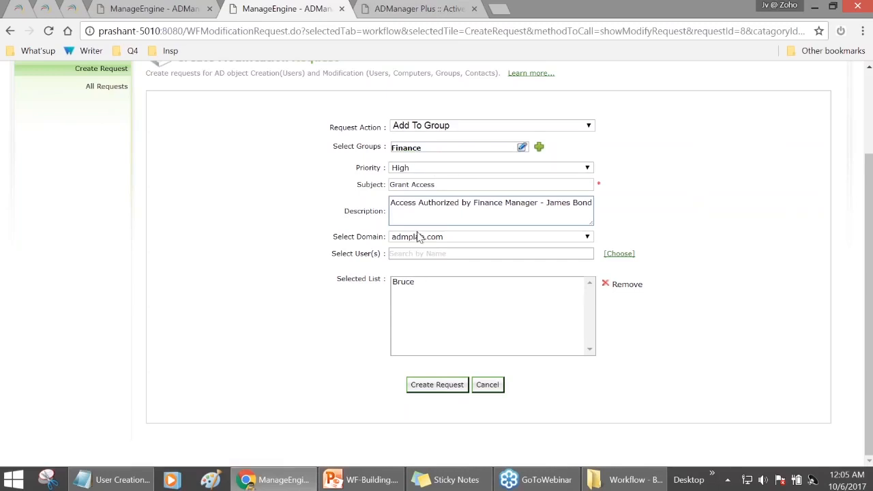
pyautogui.scroll(1, 342, 145)
pyautogui.scroll(1, 342, 146)
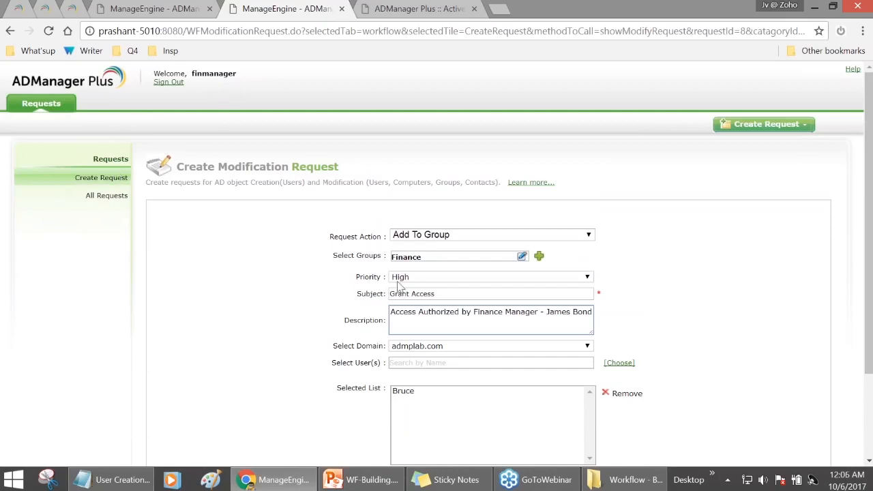
pyautogui.scroll(-1, 422, 249)
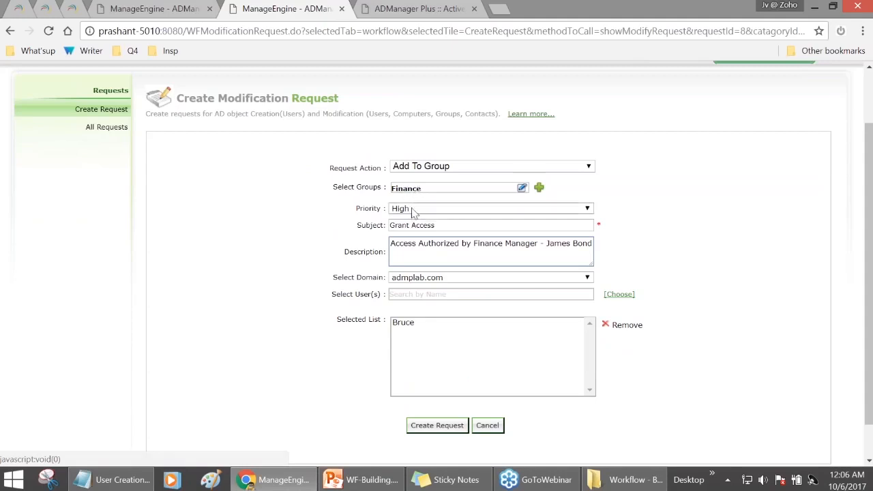
pyautogui.click(460, 428)
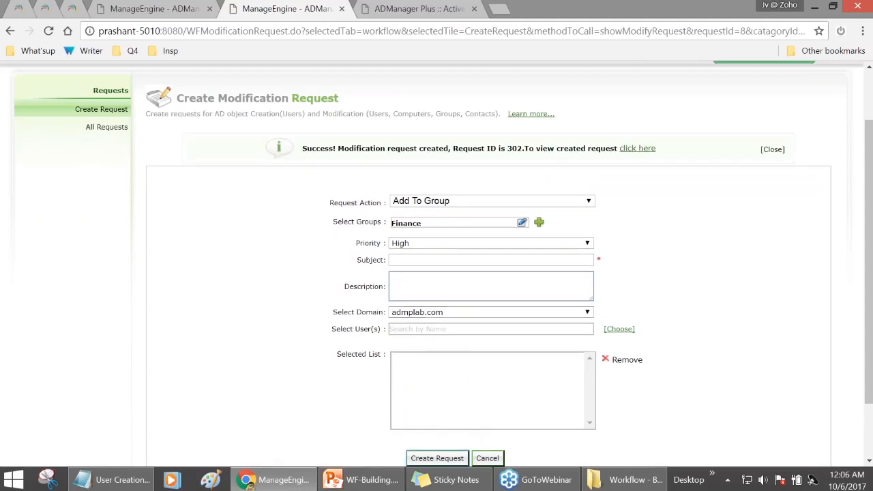
# - Check request 302 in All Requests, then start a new Remove from Group request
pyautogui.scroll(-1, 315, 161)
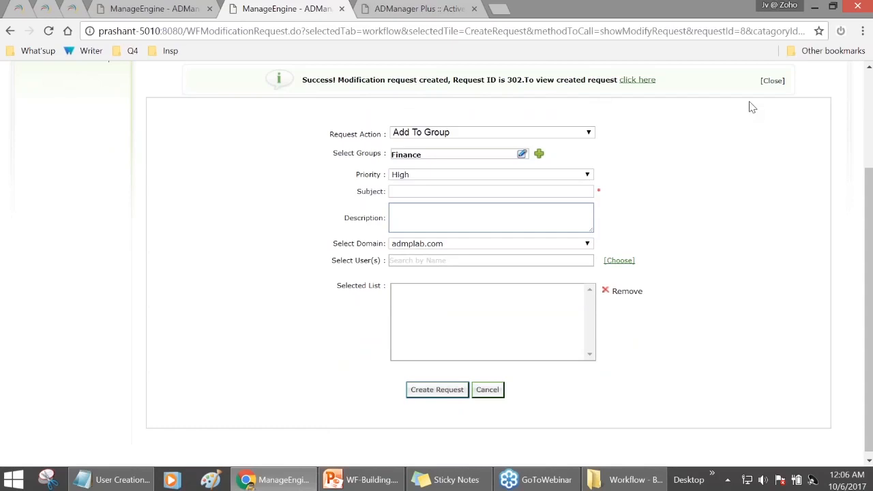
pyautogui.scroll(1, 689, 185)
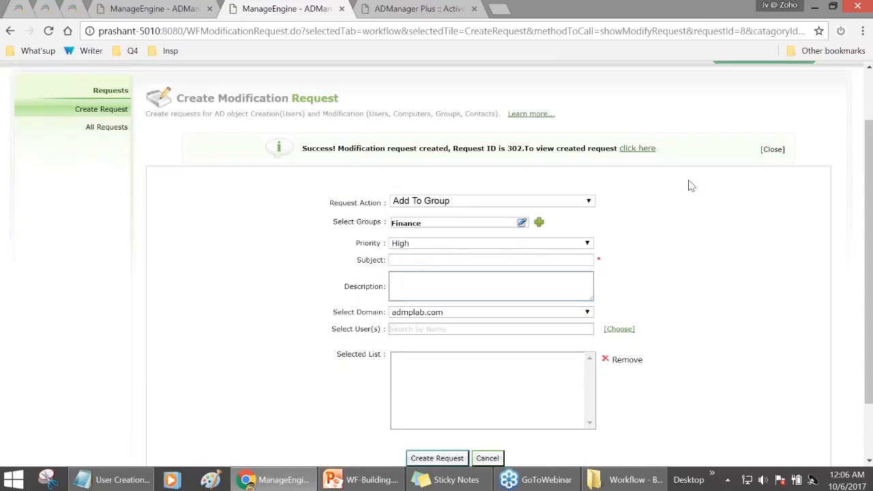
pyautogui.click(122, 129)
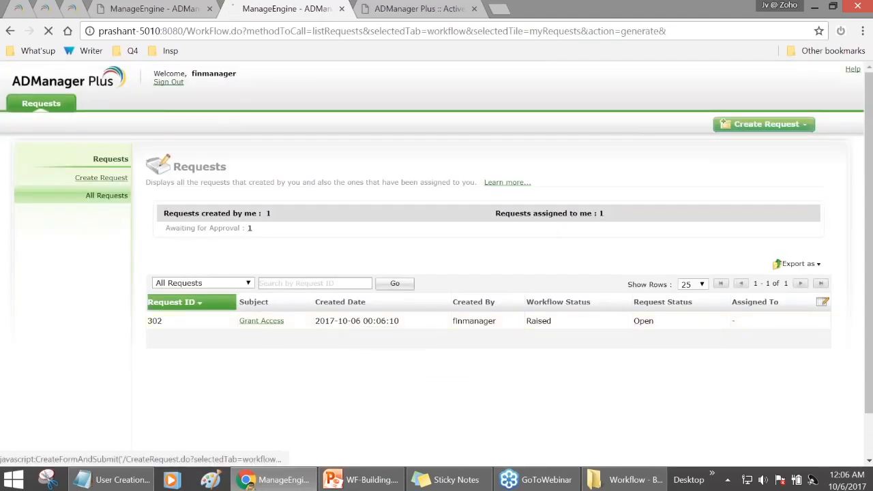
pyautogui.click(101, 178)
pyautogui.click(198, 241)
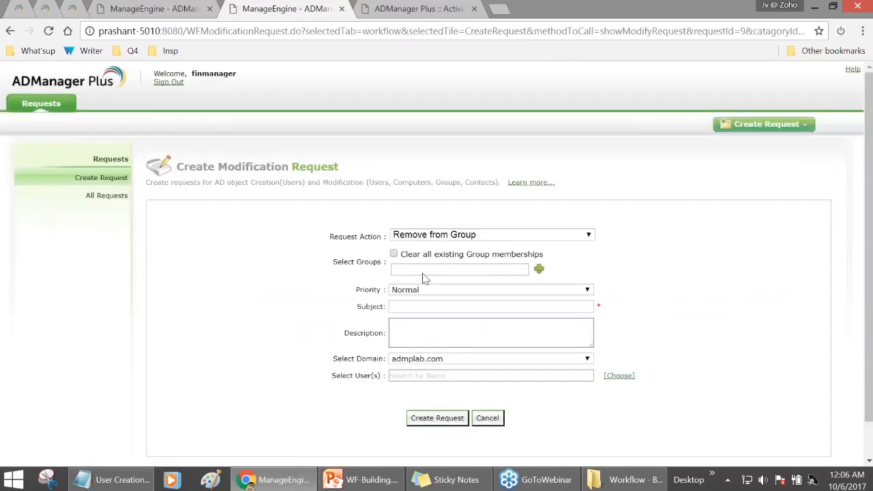
# - Keep Remove from Group as the action and add the Finance group via search
pyautogui.click(479, 236)
pyautogui.click(450, 268)
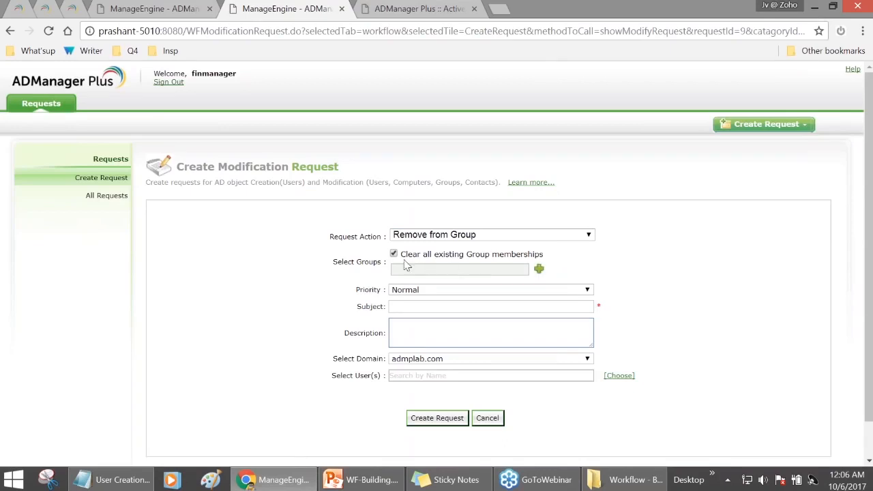
pyautogui.moveTo(402, 259); pyautogui.dragTo(537, 270)
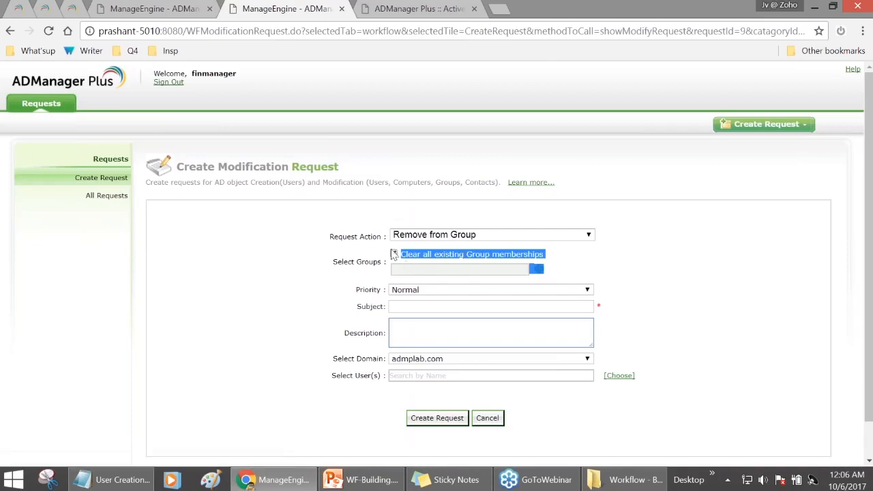
pyautogui.click(393, 254)
pyautogui.click(539, 268)
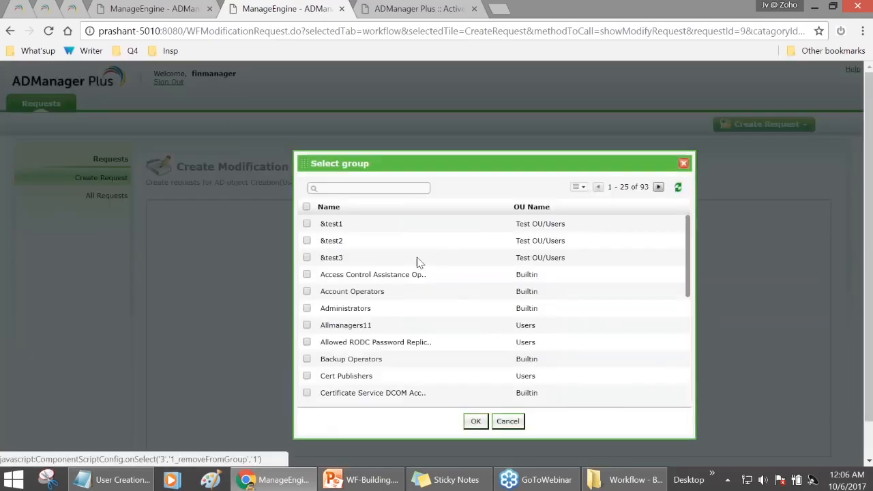
pyautogui.click(356, 187)
pyautogui.write('f')
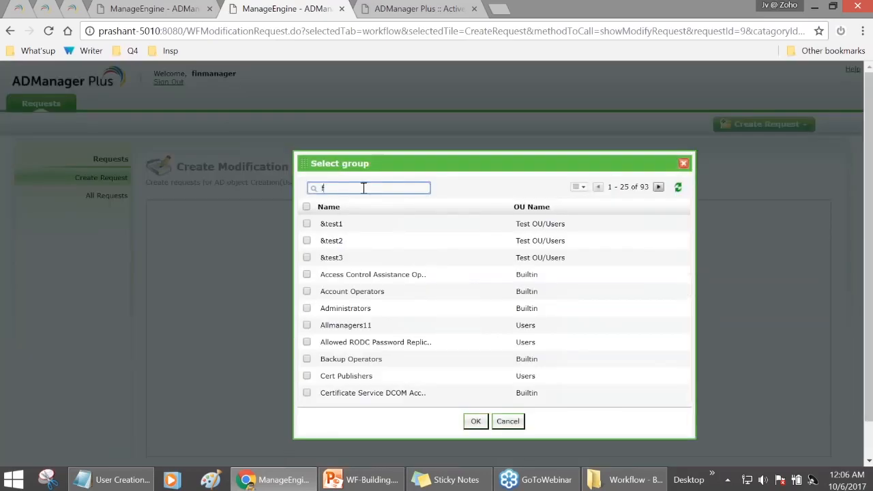
pyautogui.write('inance')
pyautogui.press('Return')
pyautogui.click(308, 225)
pyautogui.click(307, 225)
pyautogui.click(475, 420)
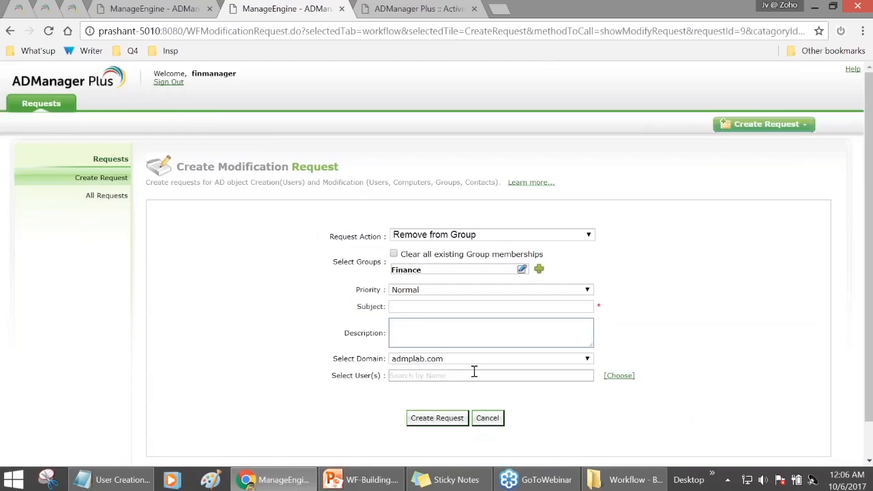
# - Set priority High and subject 'Instant Action required!!!!'
pyautogui.scroll(-1, 474, 372)
pyautogui.click(439, 251)
pyautogui.click(428, 271)
pyautogui.click(427, 267)
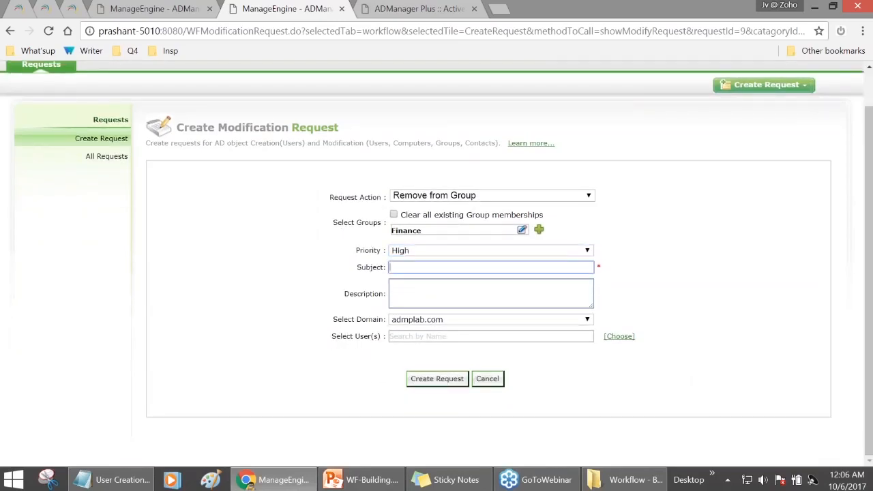
pyautogui.write('Instant Action requir')
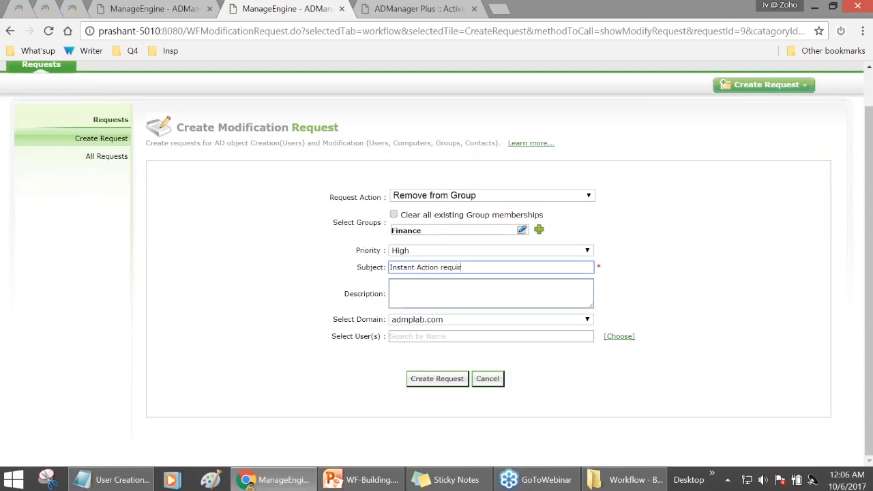
pyautogui.write('ed!!!!')
# - Choose the user to remove from Finance and submit, creating Request ID 303
pyautogui.click(618, 337)
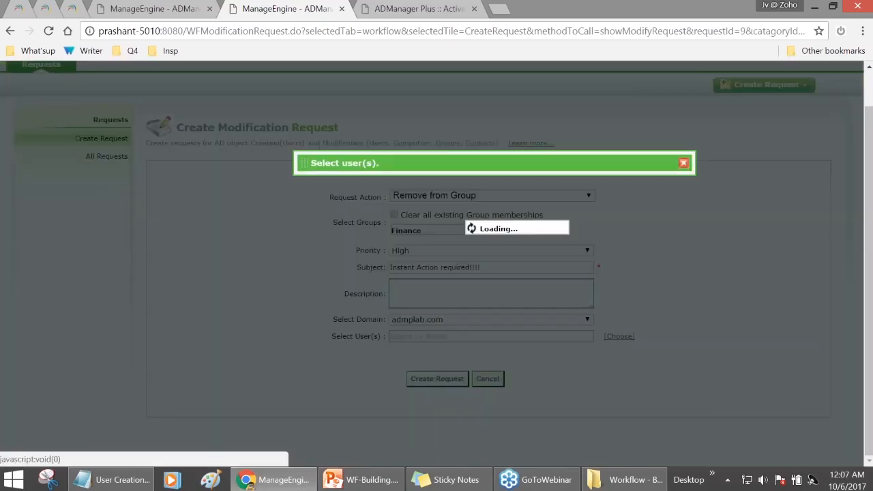
pyautogui.scroll(-3, 354, 311)
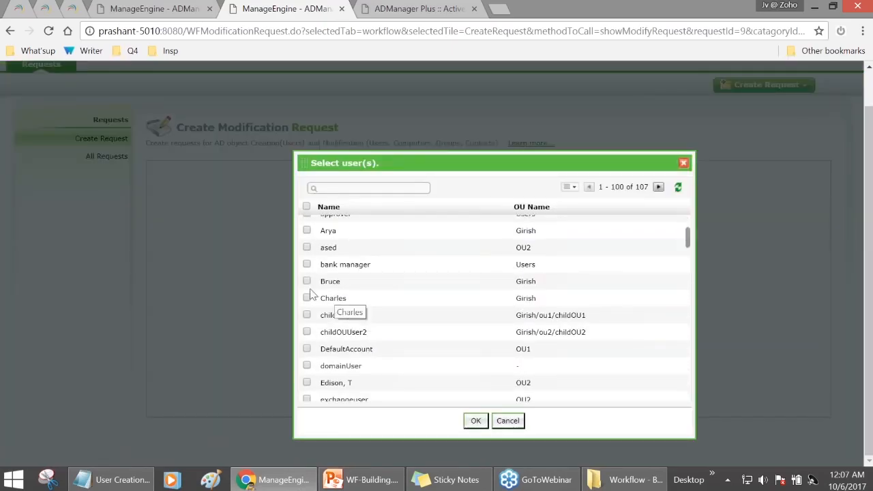
pyautogui.click(306, 298)
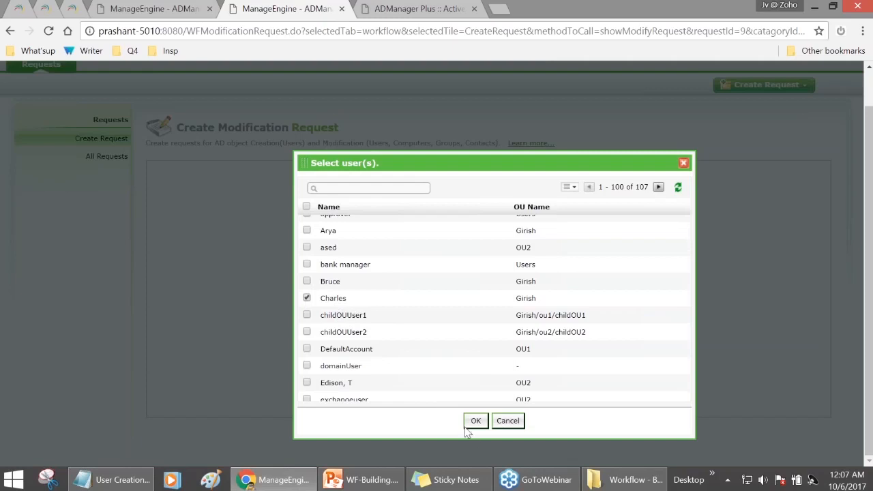
pyautogui.click(475, 421)
pyautogui.scroll(-1, 438, 409)
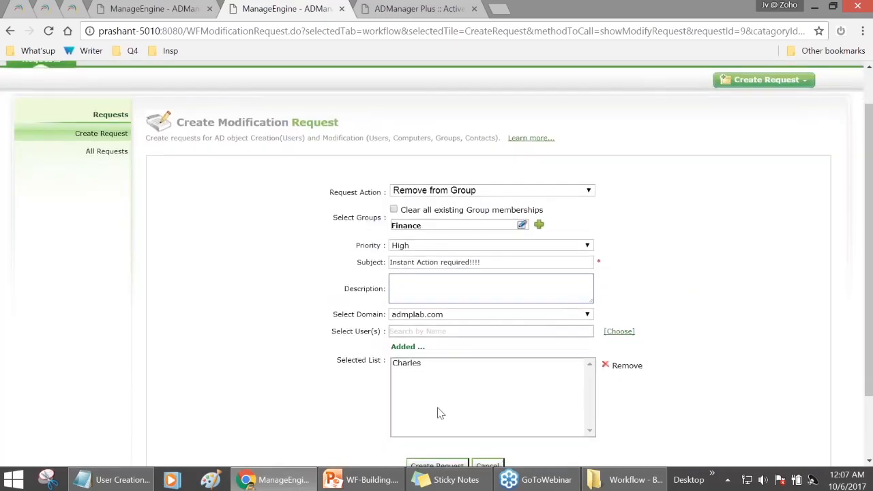
pyautogui.click(441, 389)
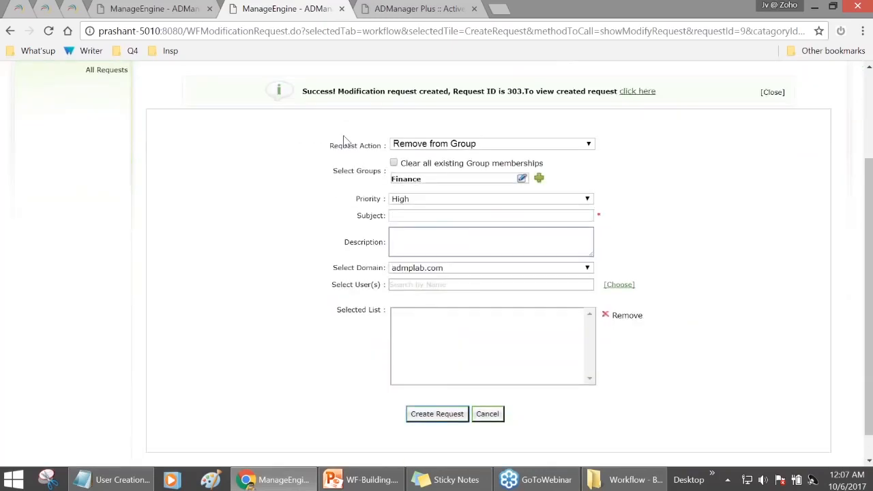
pyautogui.scroll(2, 407, 110)
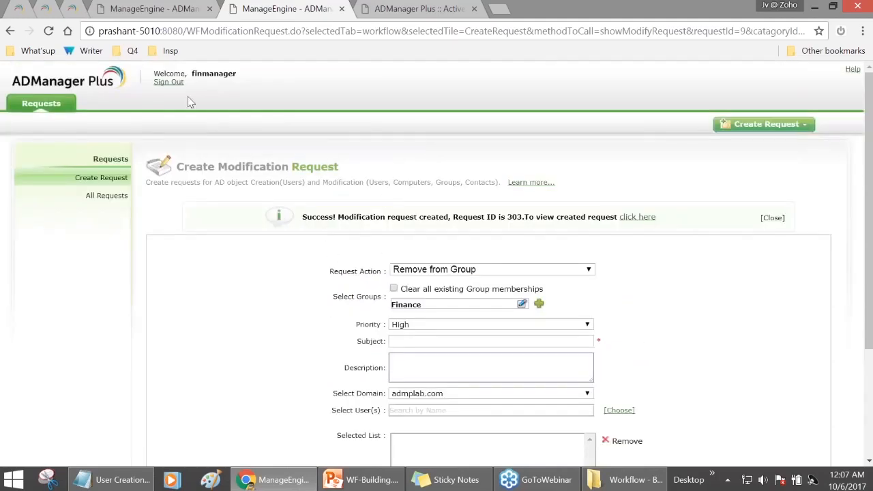
pyautogui.scroll(-1, 368, 225)
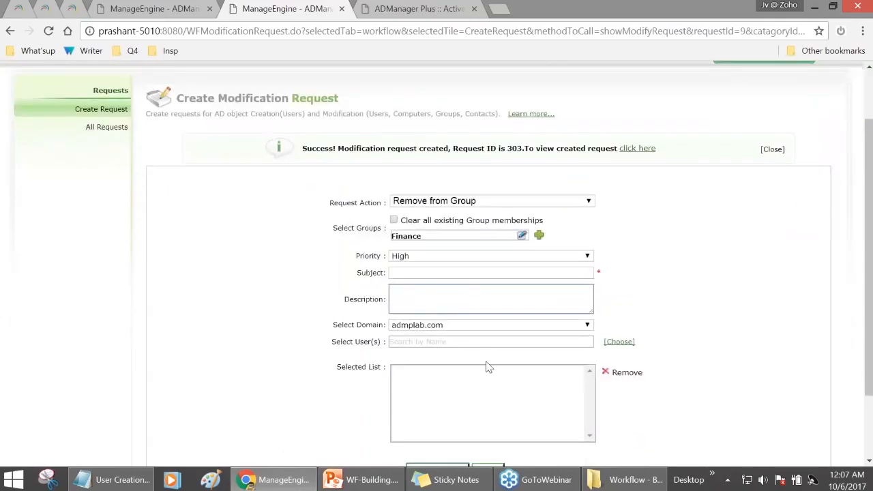
pyautogui.scroll(1, 484, 337)
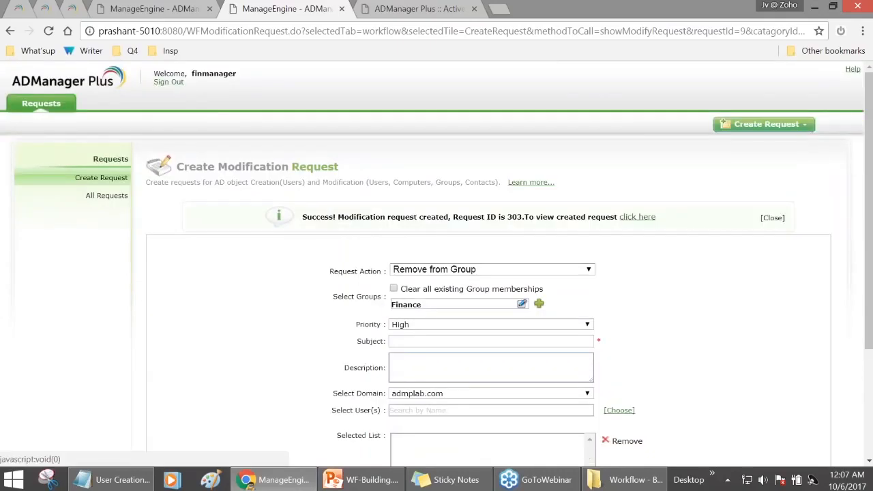
# - Sign back in as administrator, review Workflow Notification Rules, then list all requests
pyautogui.click(169, 83)
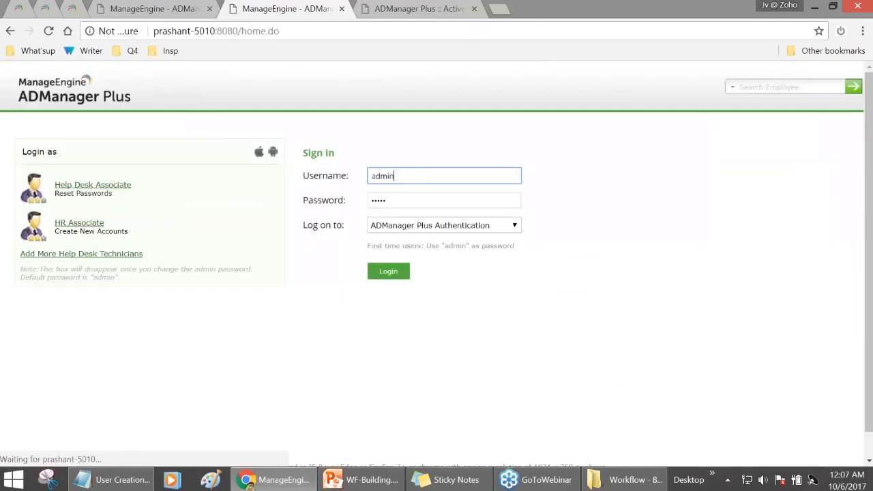
pyautogui.click(403, 274)
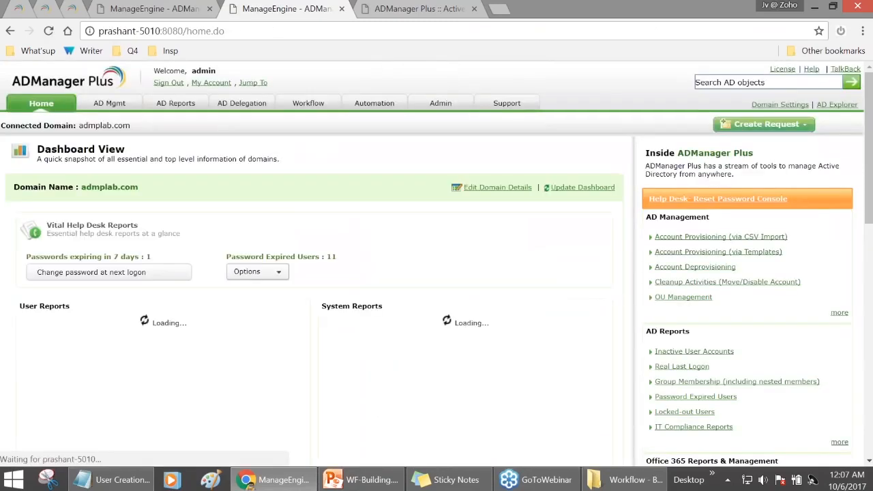
pyautogui.click(308, 103)
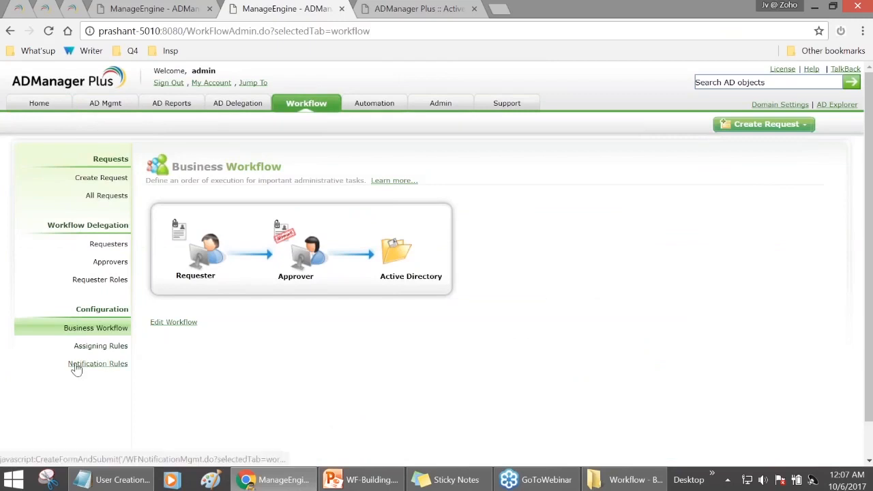
pyautogui.click(95, 363)
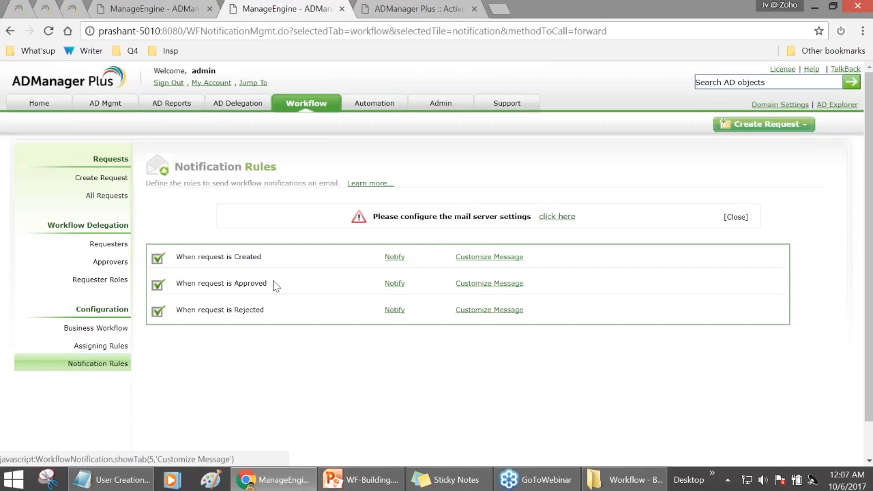
pyautogui.click(122, 196)
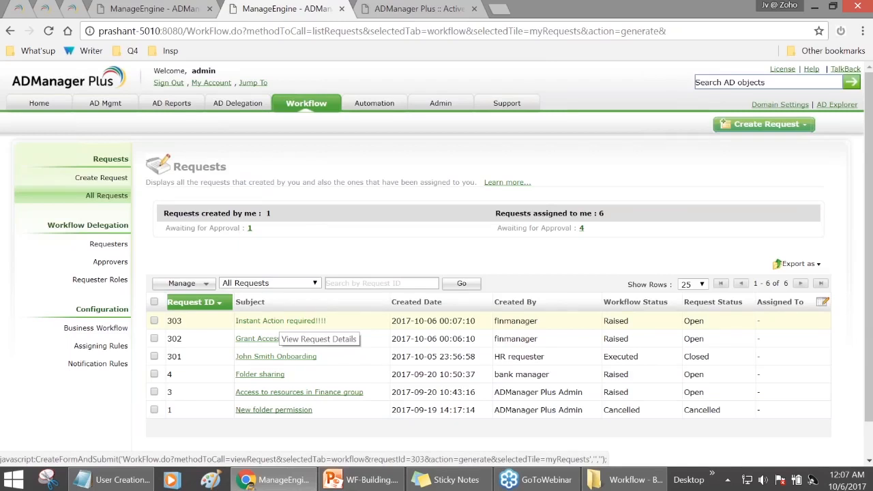
# - Open request 303, enter approval comment 'Removbed from group', and view the affected user
pyautogui.click(280, 322)
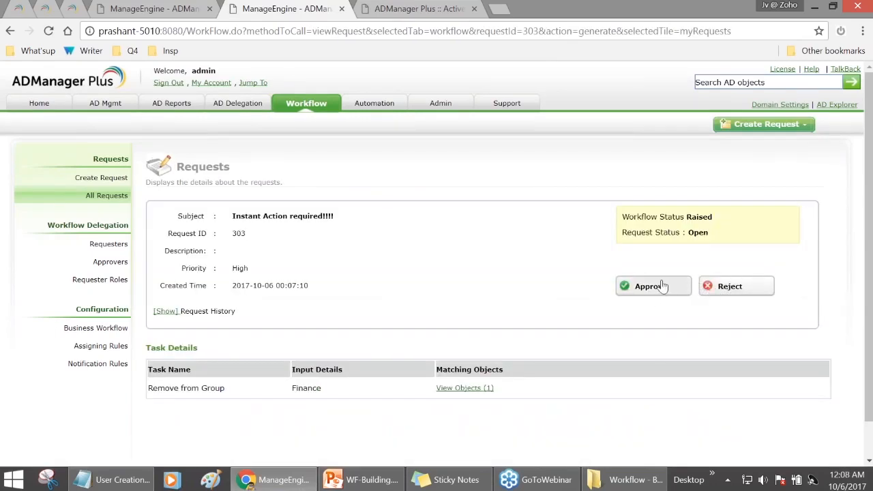
pyautogui.click(660, 286)
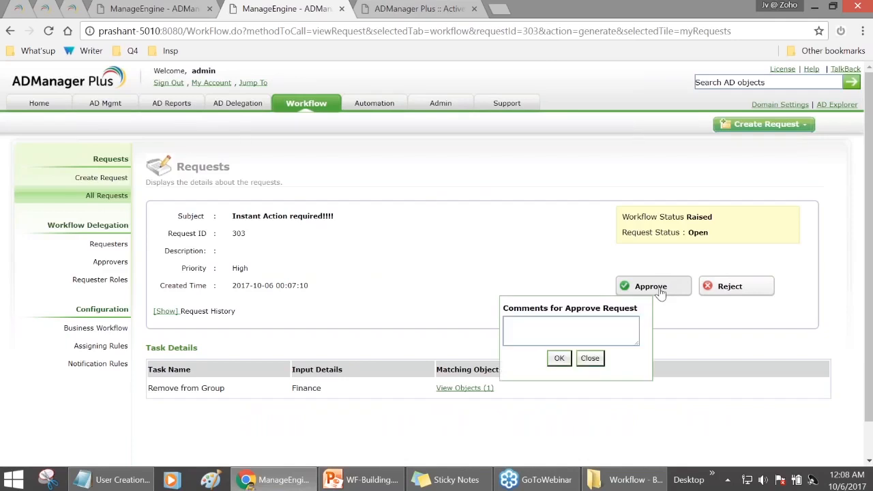
pyautogui.click(580, 324)
pyautogui.write('Removbed from group!')
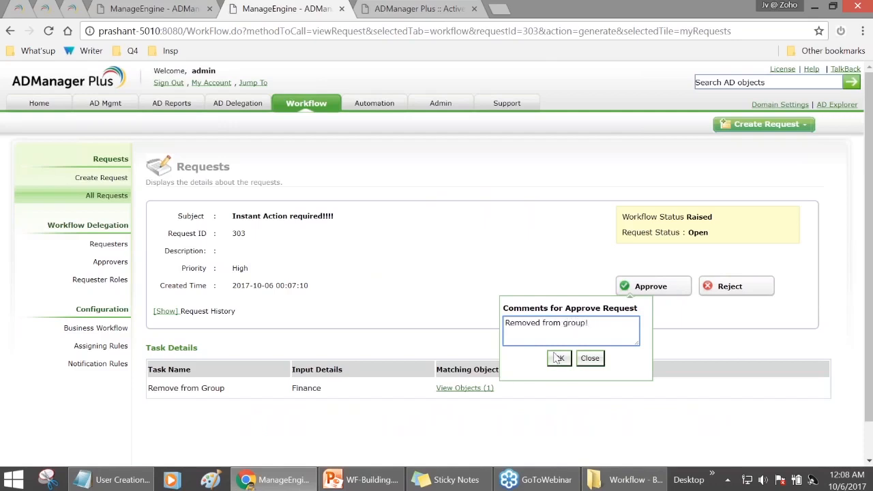
pyautogui.click(482, 387)
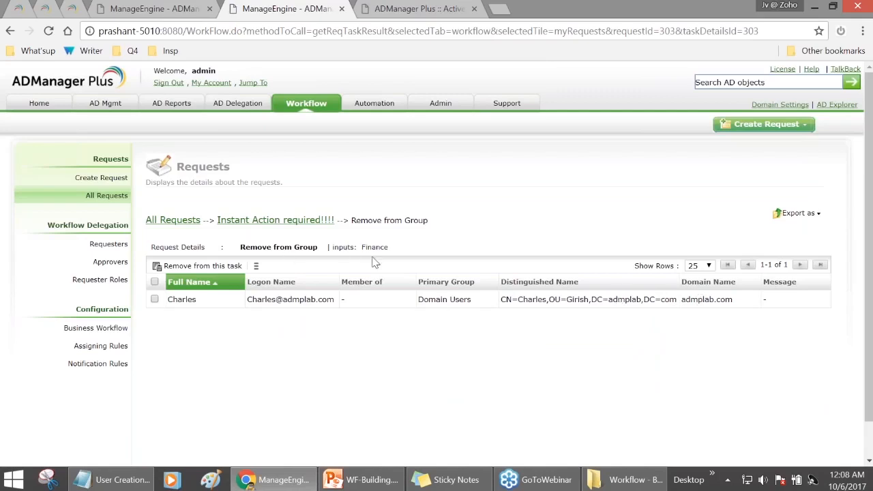
pyautogui.click(176, 220)
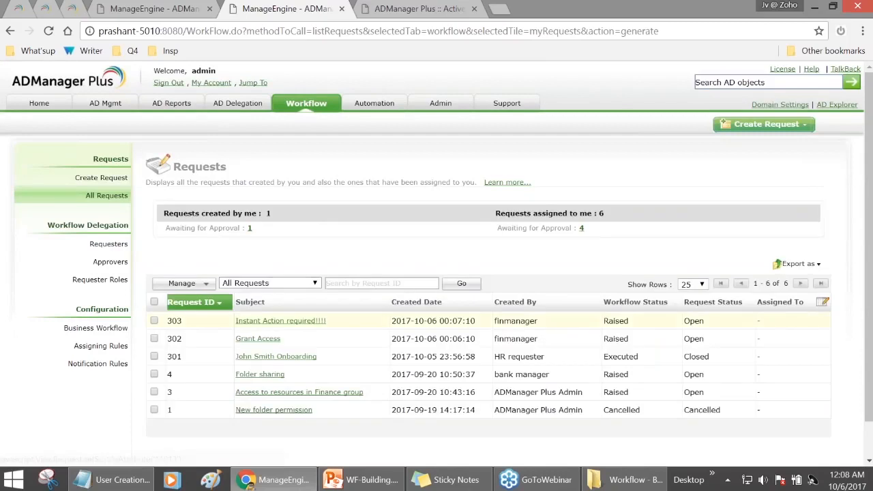
# - Reopen request 303 and confirm the approval so the Remove from Group task executes
pyautogui.click(286, 322)
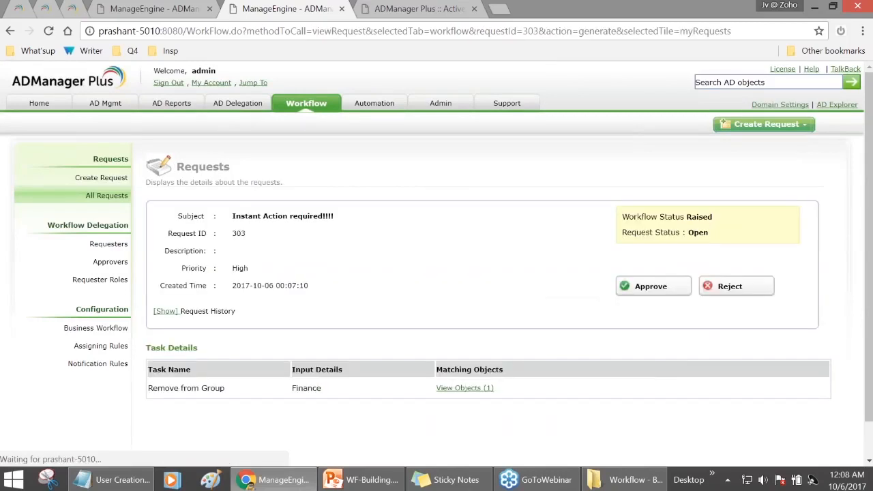
pyautogui.click(628, 287)
pyautogui.click(568, 338)
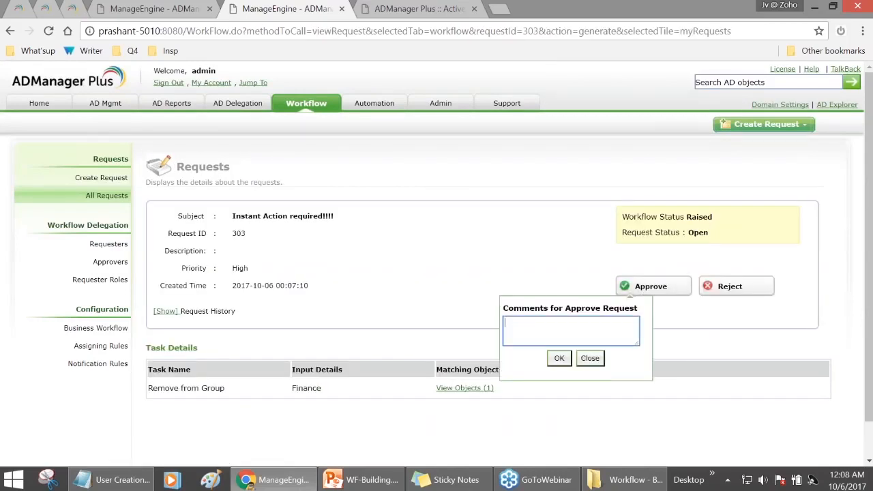
pyautogui.click(561, 359)
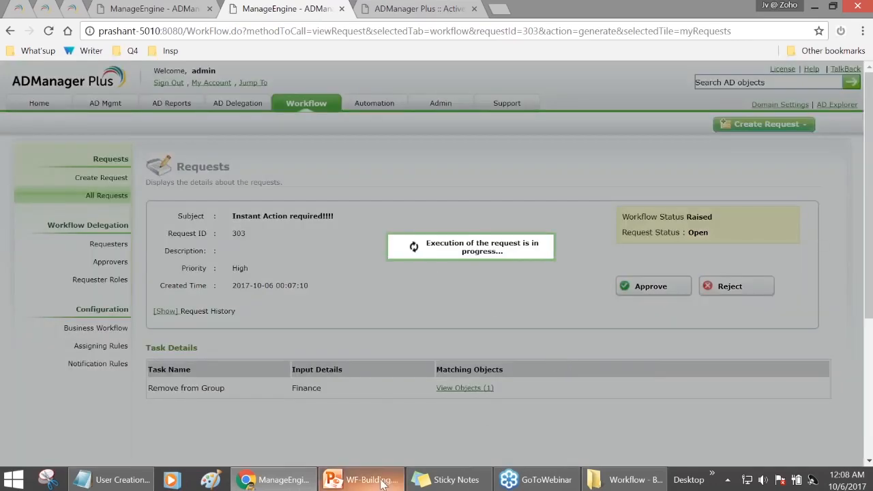
pyautogui.moveTo(382, 482)
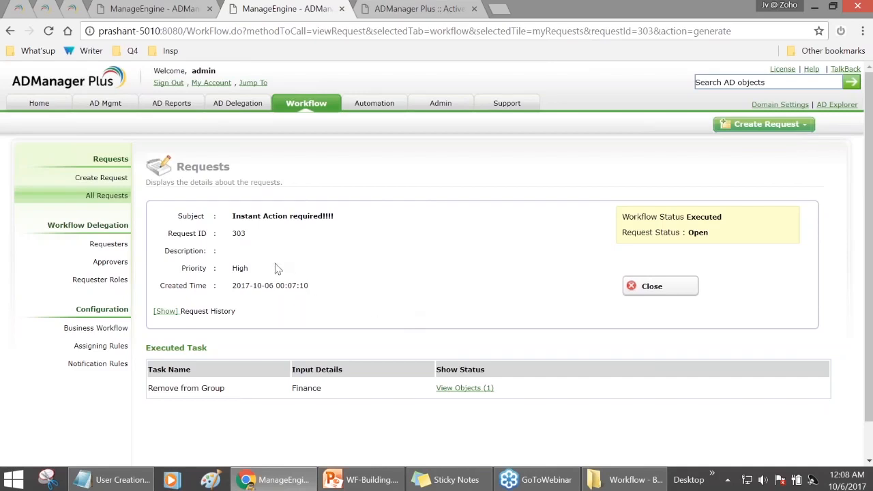
# - Sign out and log back in with the finance manager's credentials
pyautogui.click(168, 82)
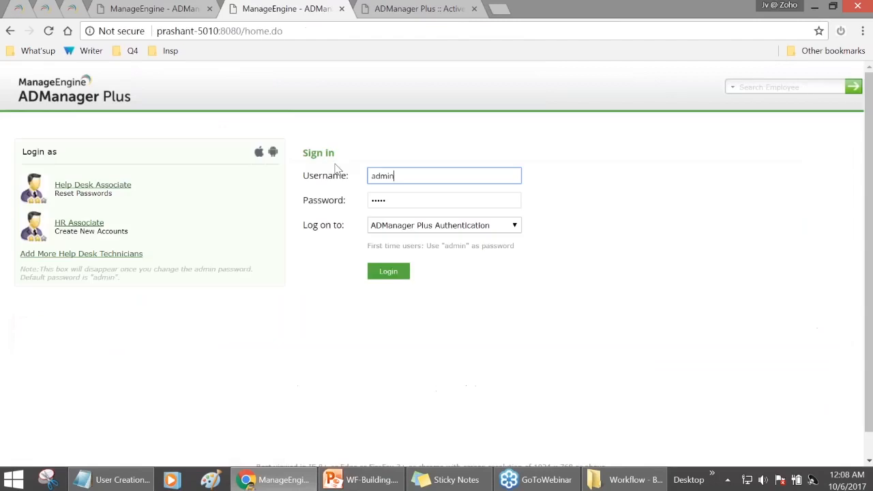
pyautogui.moveTo(402, 170); pyautogui.dragTo(360, 176)
pyautogui.press('BackSpace')
pyautogui.write('finmanager')
pyautogui.press('Tab')
pyautogui.write('ad')
pyautogui.press('Return')
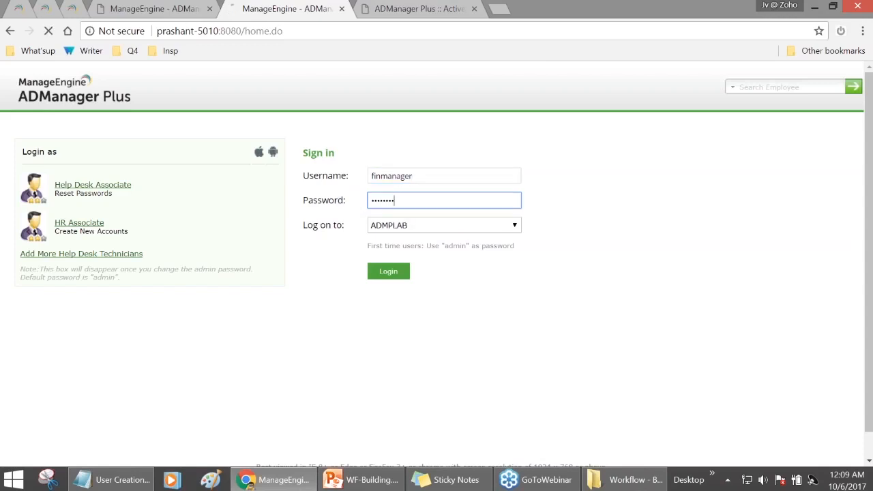
# - Start a Set Folder Permissions request and highlight the signed-in user's name
pyautogui.click(518, 225)
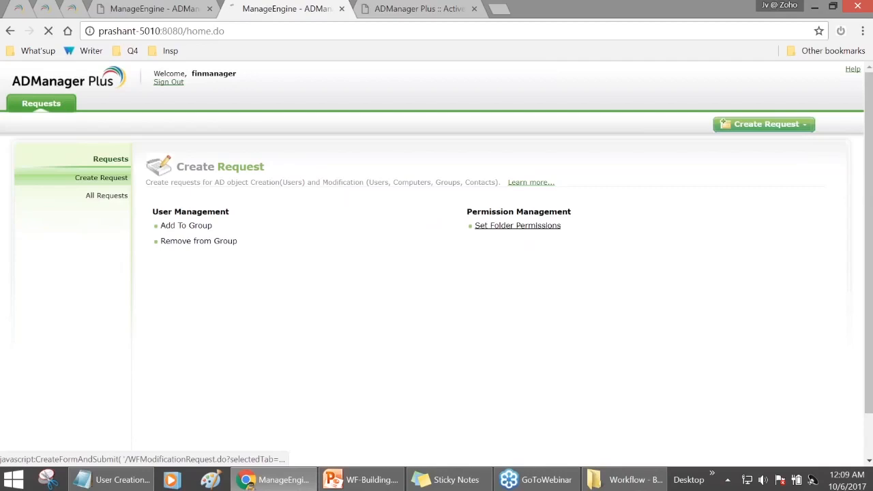
pyautogui.scroll(-1, 468, 251)
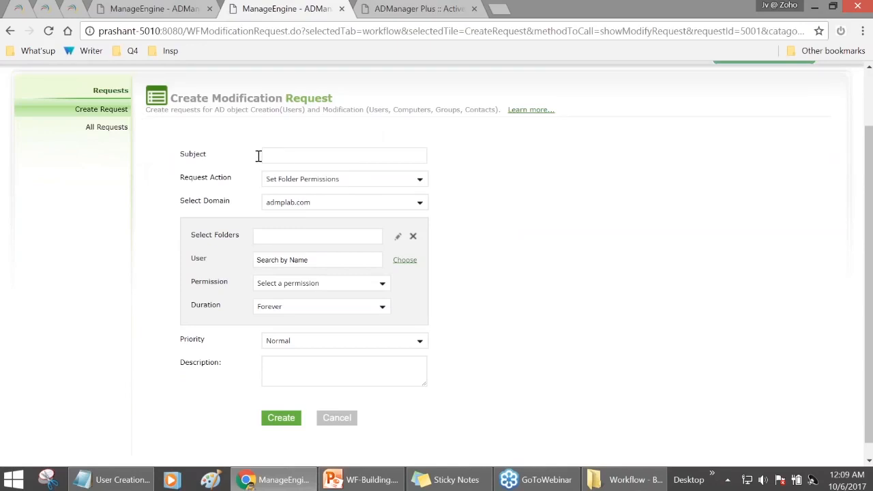
pyautogui.scroll(1, 258, 155)
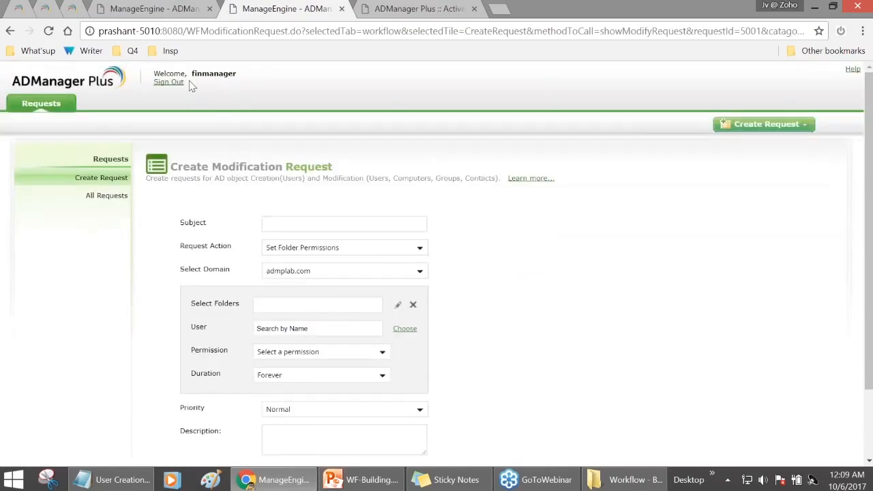
pyautogui.moveTo(153, 72); pyautogui.dragTo(186, 83)
pyautogui.click(234, 73)
pyautogui.doubleClick(232, 74)
# - Keep Set Folder Permissions as the action and choose the reportUserProfile folder
pyautogui.click(408, 251)
pyautogui.click(376, 268)
pyautogui.scroll(-1, 357, 277)
pyautogui.scroll(1, 204, 130)
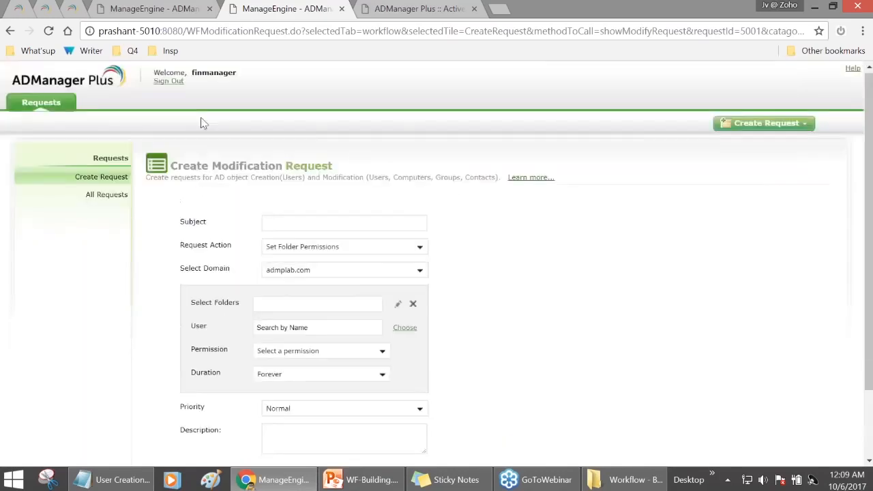
pyautogui.scroll(-1, 343, 298)
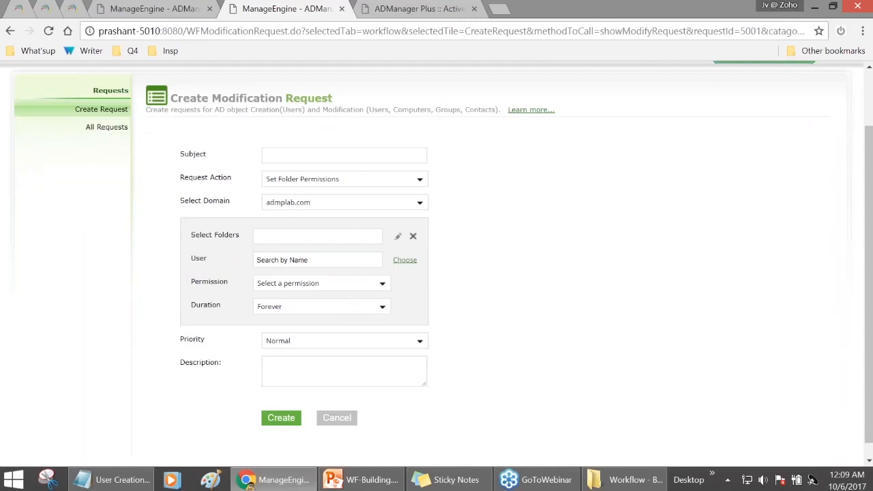
pyautogui.click(397, 236)
pyautogui.click(334, 245)
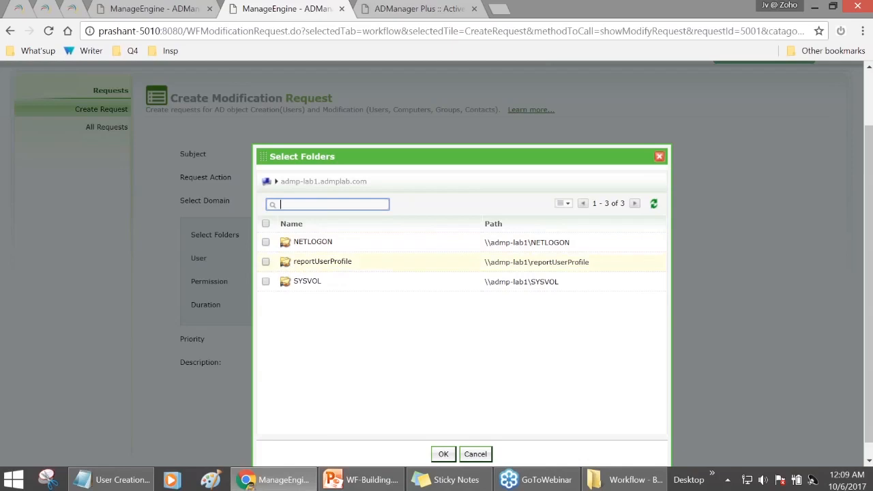
pyautogui.click(266, 262)
pyautogui.click(443, 453)
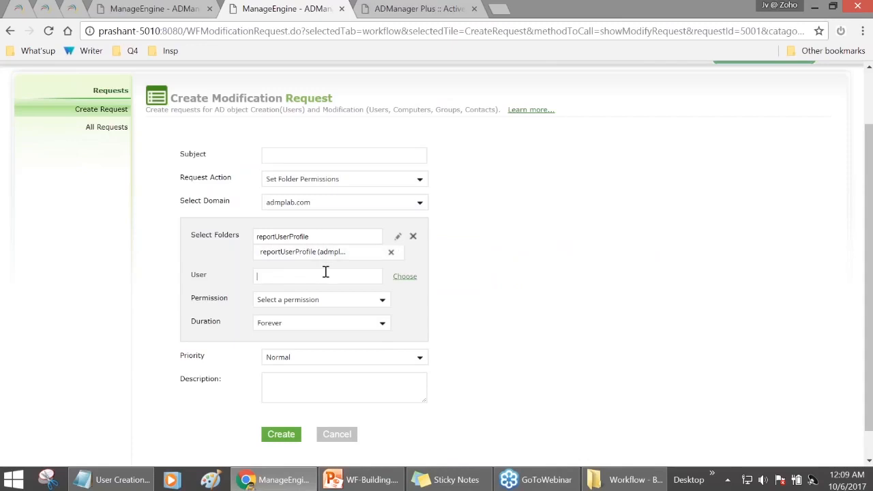
# - Add the user who needs access and grant them Read permission
pyautogui.click(404, 277)
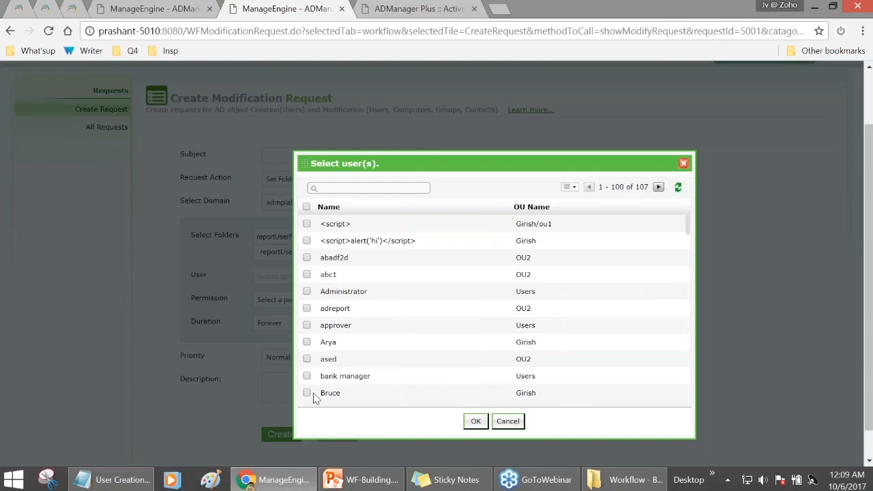
pyautogui.click(306, 393)
pyautogui.click(475, 420)
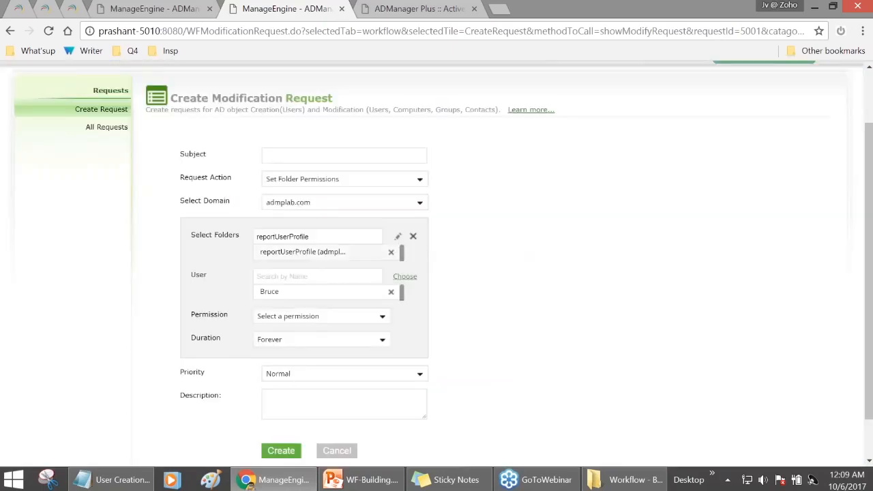
pyautogui.click(320, 316)
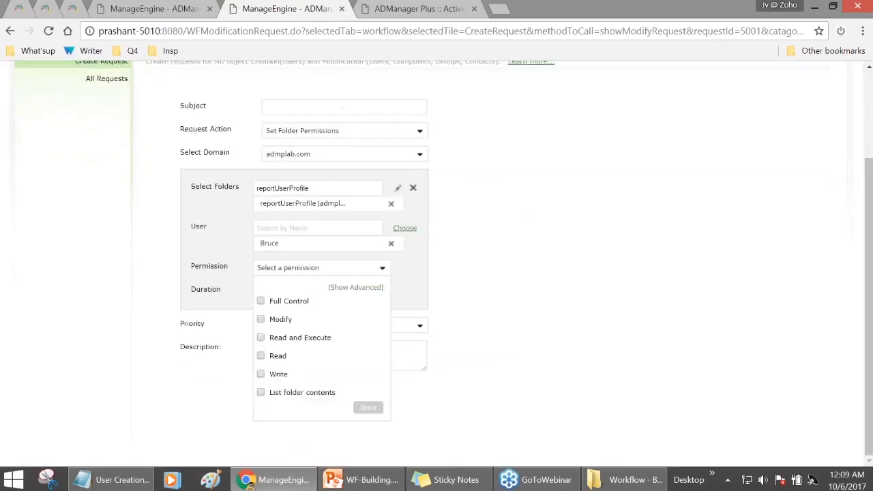
pyautogui.click(276, 356)
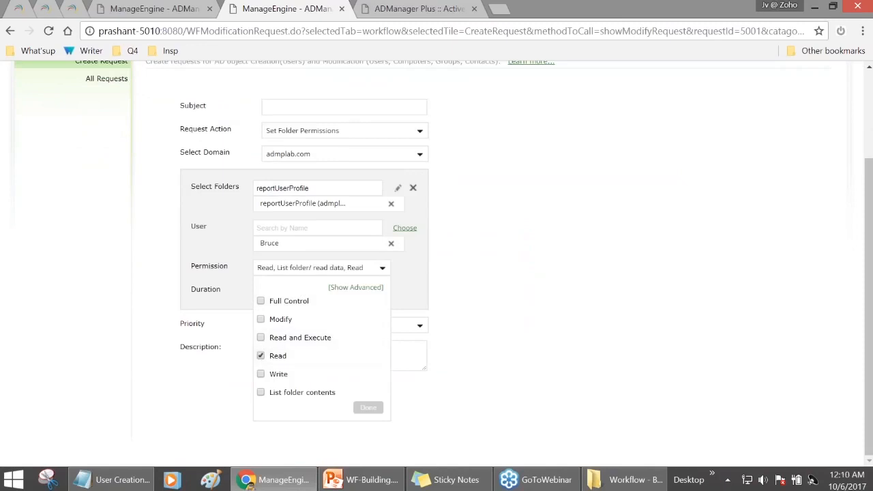
pyautogui.click(366, 407)
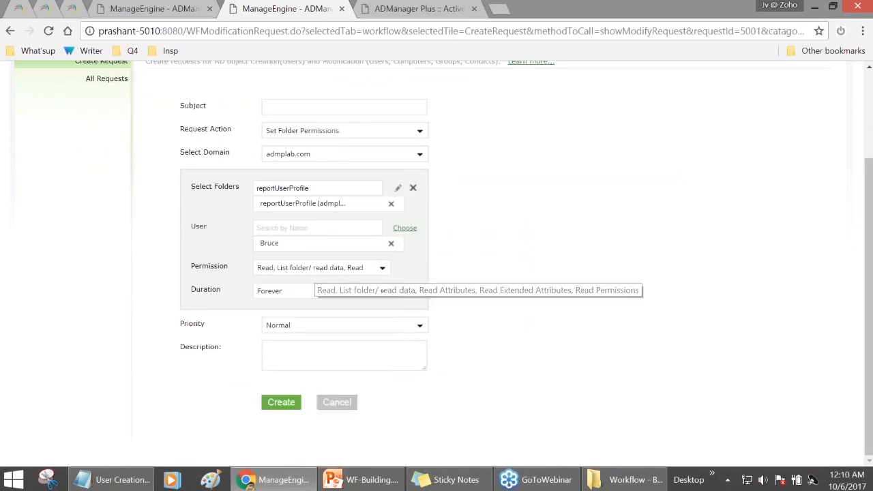
# - Set the duration to A Specific Day, ending on 2018/04/06
pyautogui.click(291, 293)
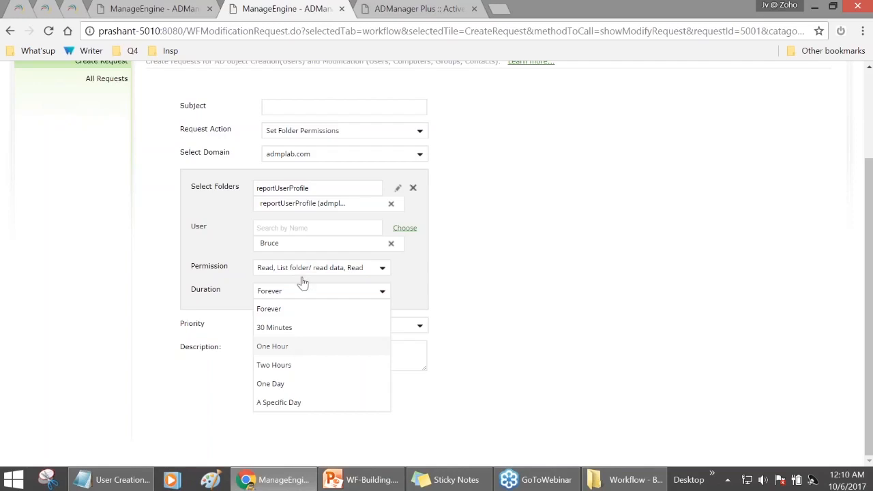
pyautogui.scroll(1, 263, 142)
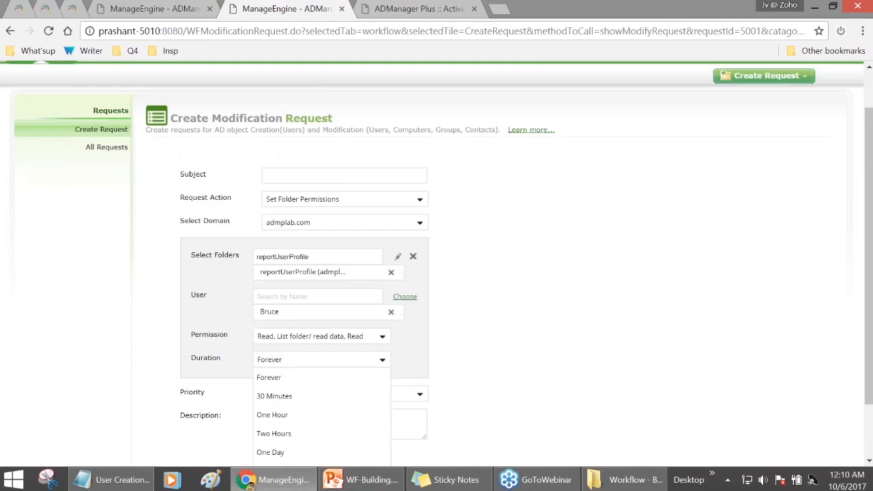
pyautogui.scroll(-1, 302, 321)
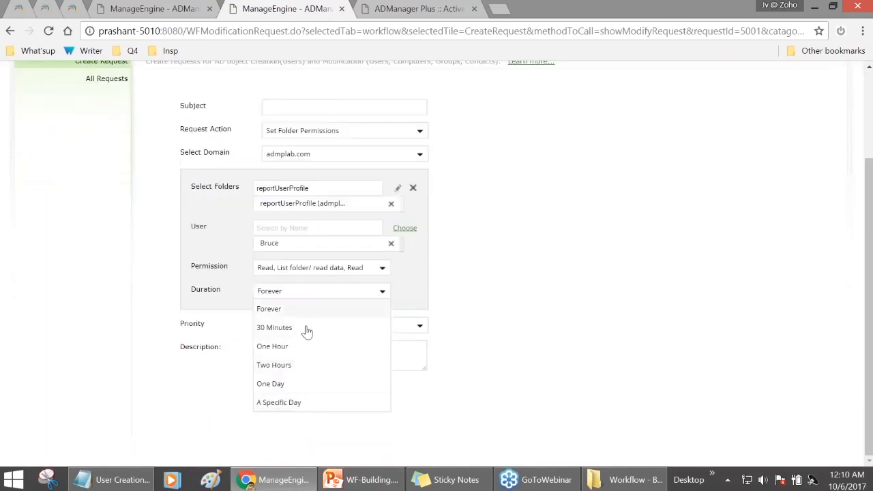
pyautogui.click(306, 403)
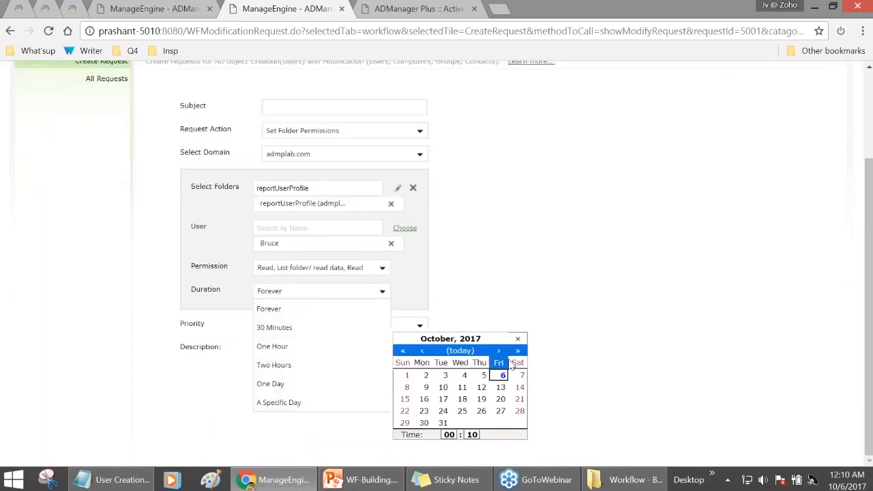
pyautogui.click(500, 351)
pyautogui.click(500, 351)
pyautogui.click(500, 351)
pyautogui.click(500, 351)
pyautogui.click(500, 351)
pyautogui.click(500, 351)
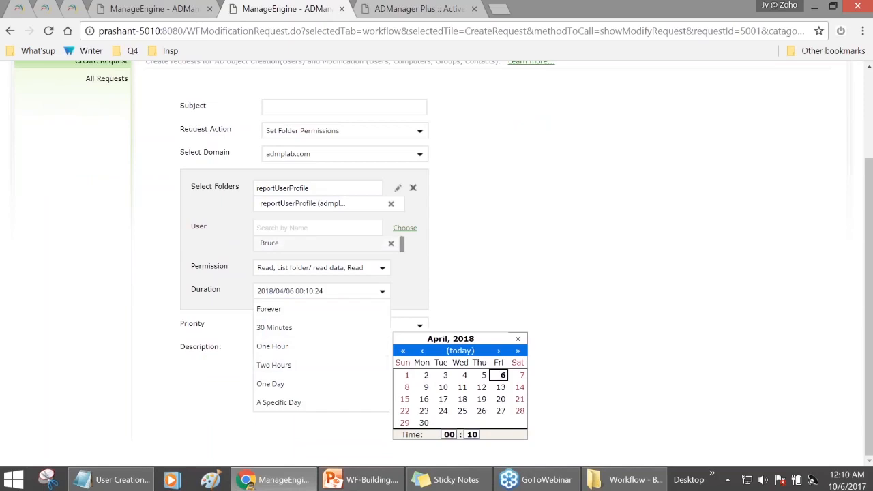
pyautogui.click(298, 353)
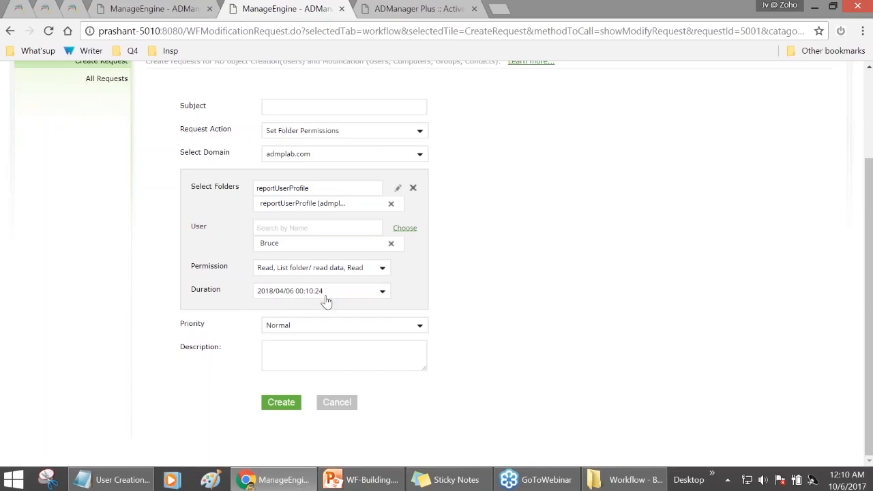
pyautogui.scroll(3, 326, 301)
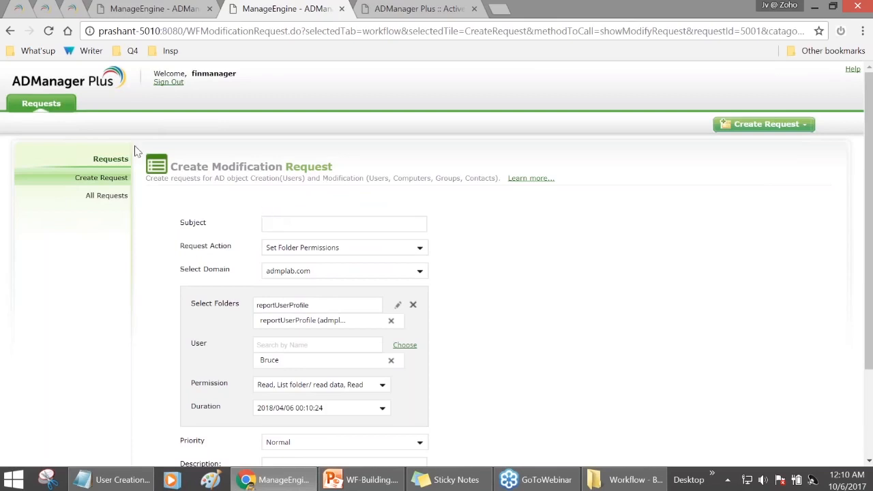
# - Set priority High, description 'Immediate action' and subject 'Folder Financial Data Access'
pyautogui.scroll(-1, 274, 218)
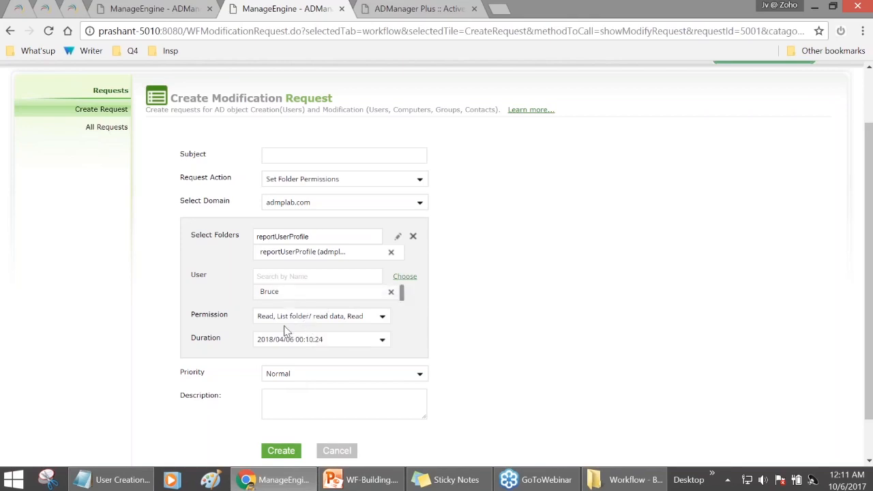
pyautogui.click(325, 376)
pyautogui.click(306, 415)
pyautogui.write('Immediate action')
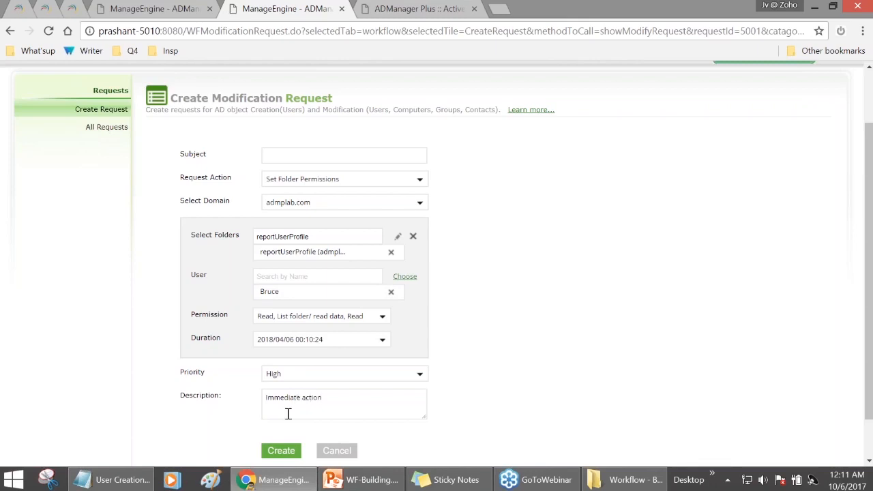
pyautogui.click(300, 148)
pyautogui.write('Folder Financial Day')
# - Create the request as 304, then sign out and log back in as admin
pyautogui.scroll(-1, 290, 273)
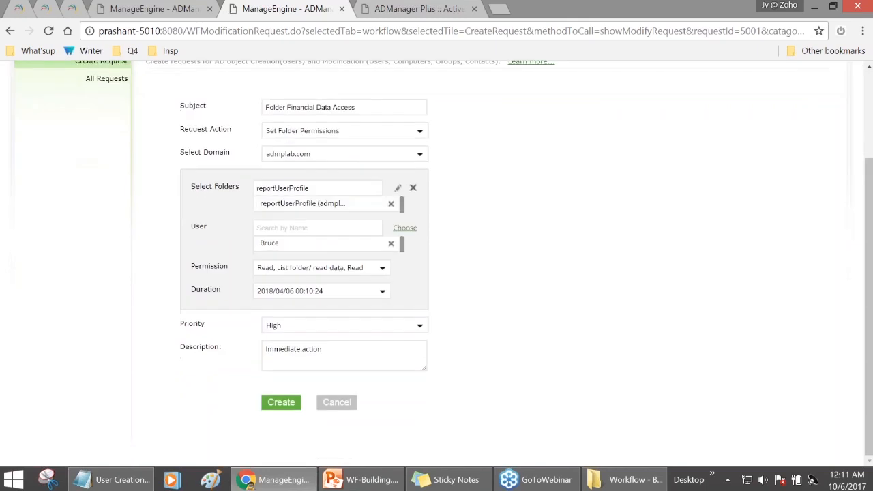
pyautogui.click(279, 402)
pyautogui.scroll(3, 298, 203)
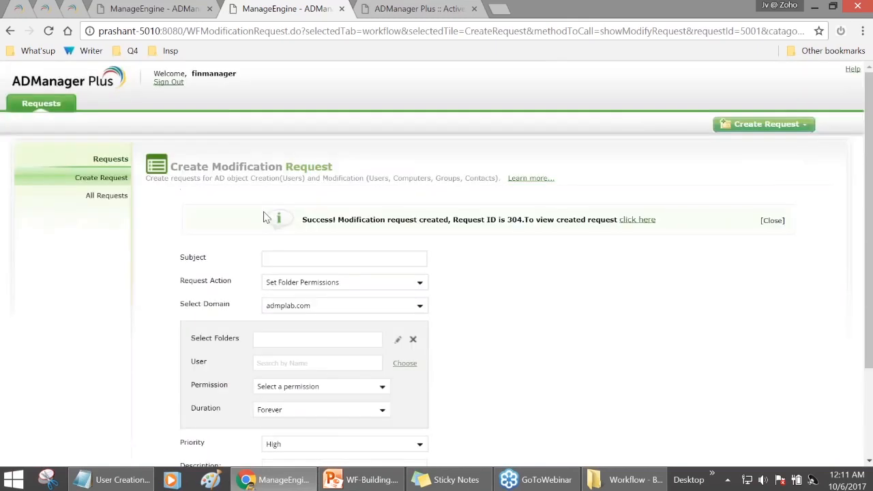
pyautogui.click(169, 82)
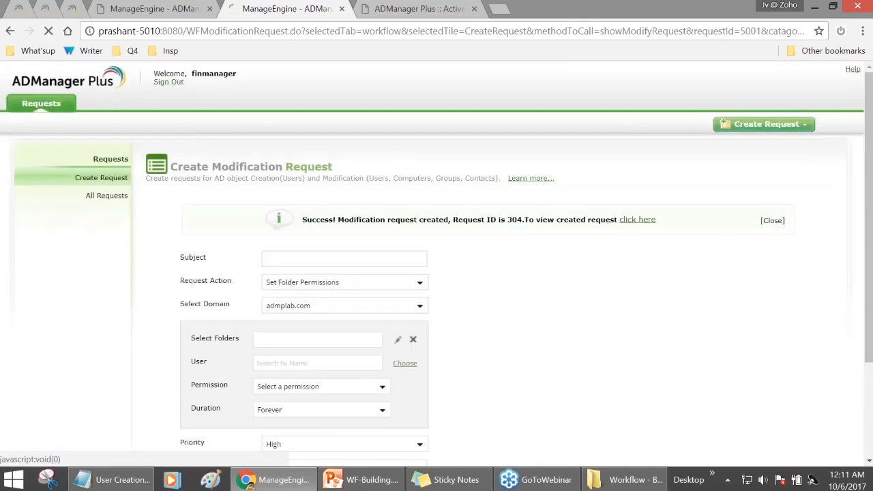
pyautogui.click(378, 276)
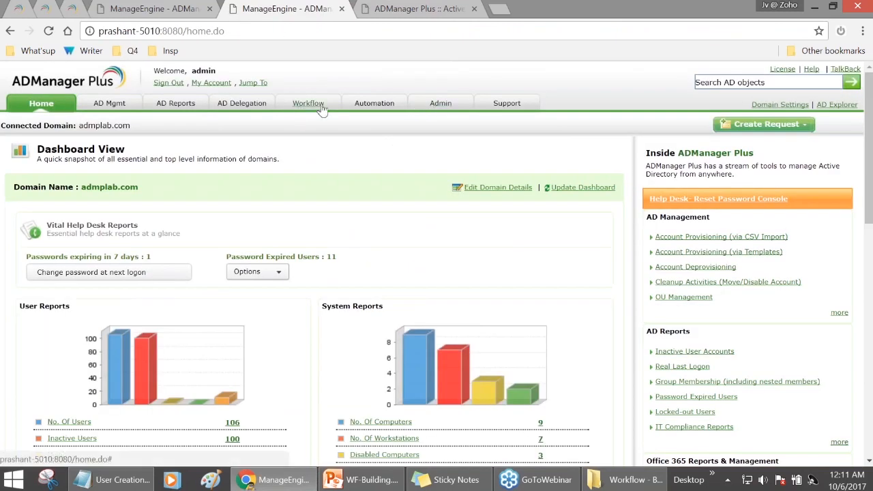
# - Open request 304's details from the Workflow requests list
pyautogui.click(308, 106)
pyautogui.click(109, 196)
pyautogui.scroll(-1, 266, 335)
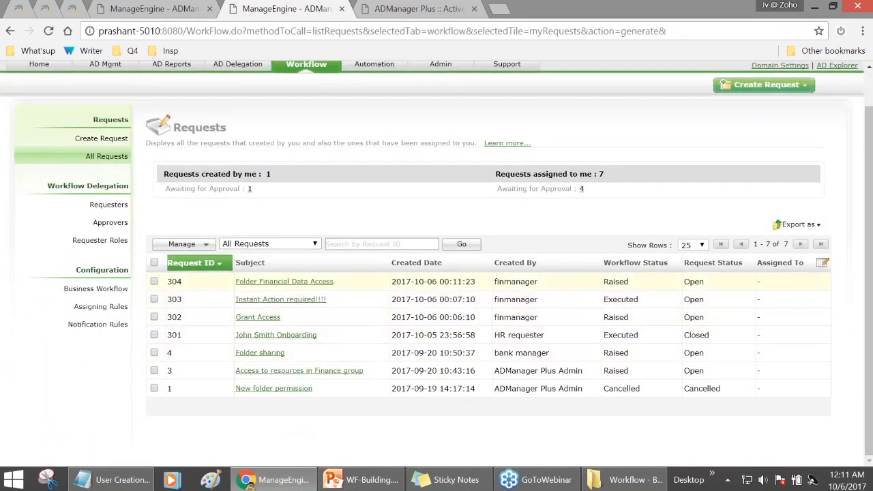
pyautogui.click(335, 285)
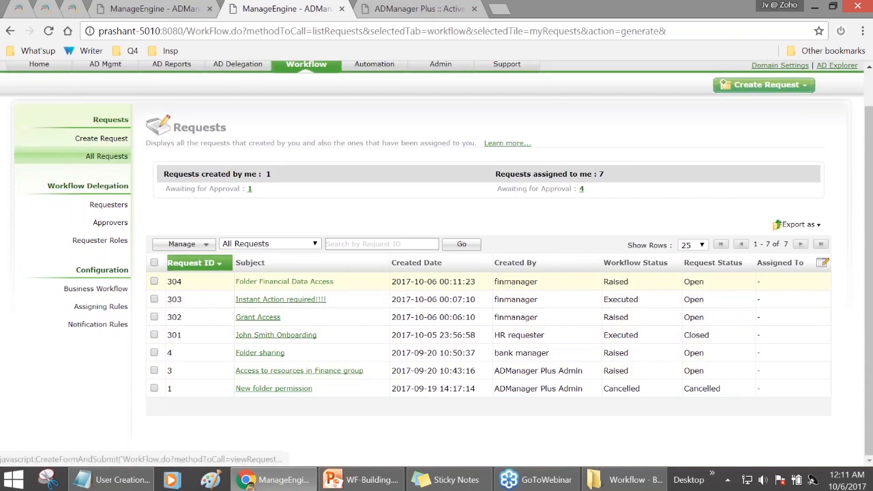
pyautogui.scroll(-2, 422, 357)
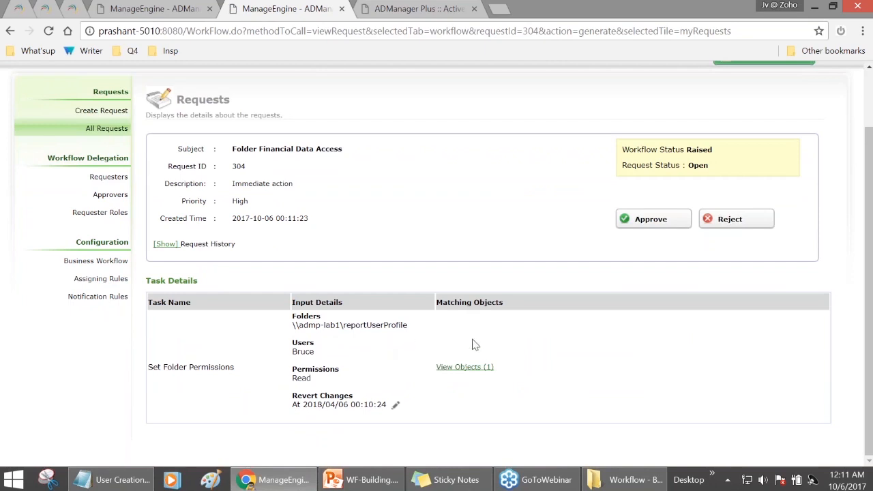
# - Inspect the task's matched objects, tick the reportUserProfile row, and return to the request details
pyautogui.click(467, 366)
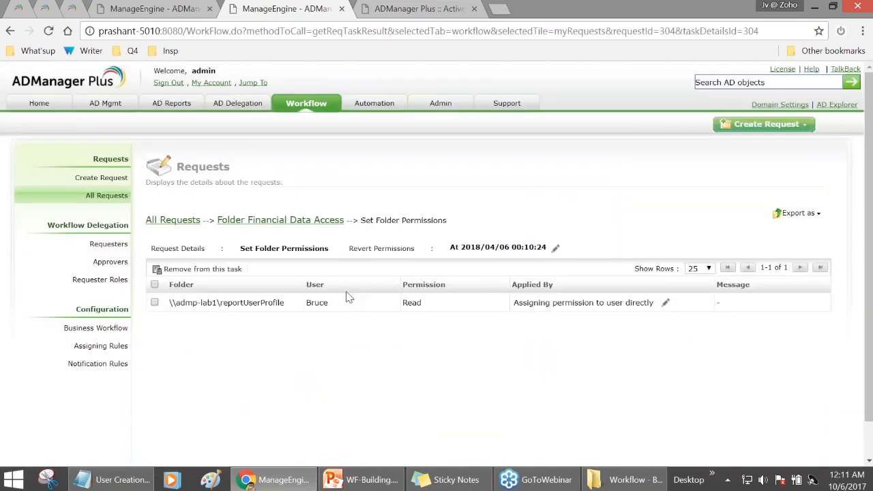
pyautogui.click(155, 302)
pyautogui.click(263, 220)
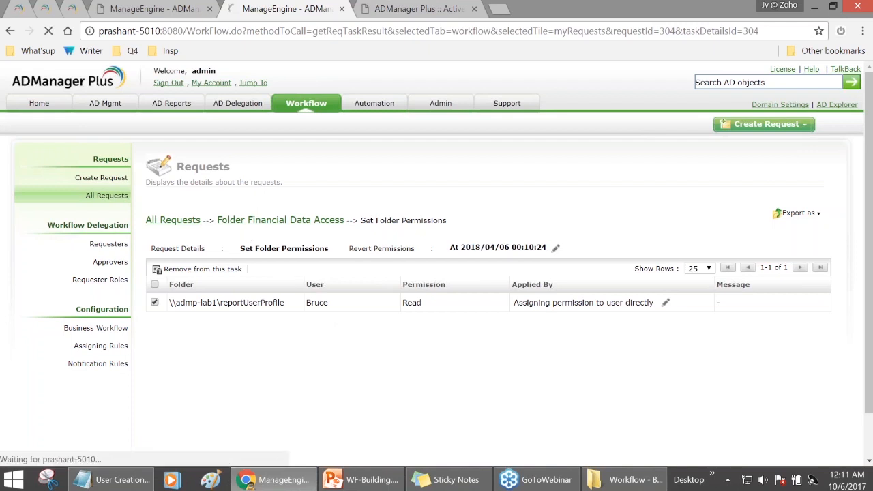
pyautogui.scroll(-1, 377, 255)
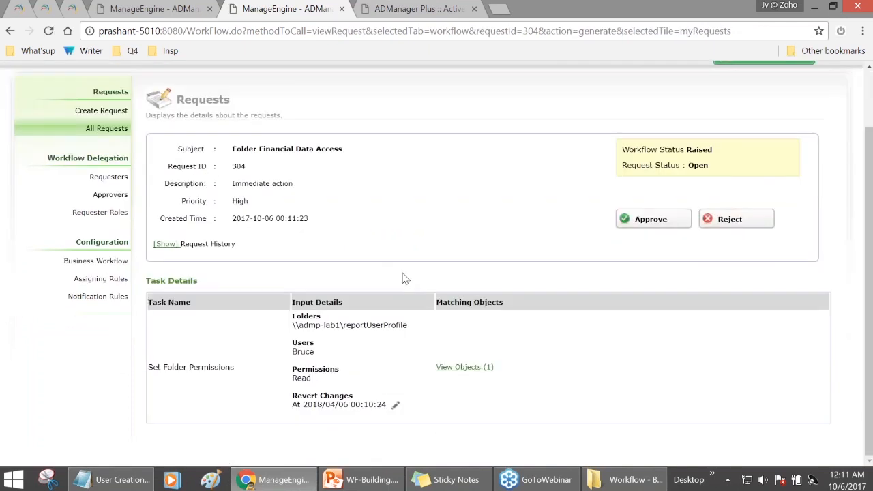
# - Approve request 304 with the comment 'Grnated' so it executes and closes
pyautogui.click(635, 233)
pyautogui.click(568, 252)
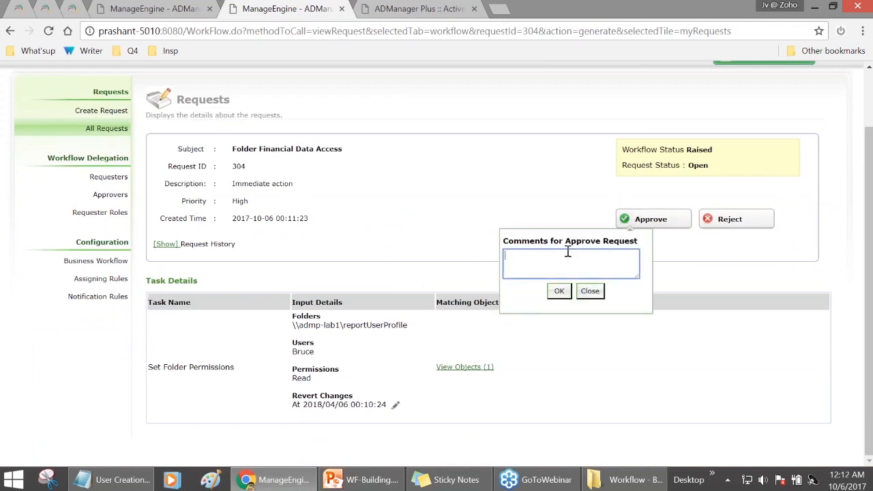
pyautogui.write('Grnated')
pyautogui.click(558, 291)
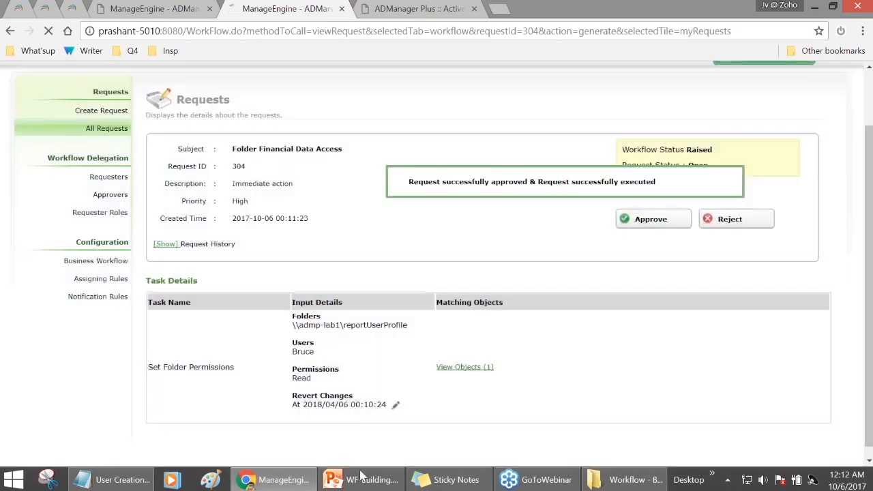
pyautogui.moveTo(363, 486)
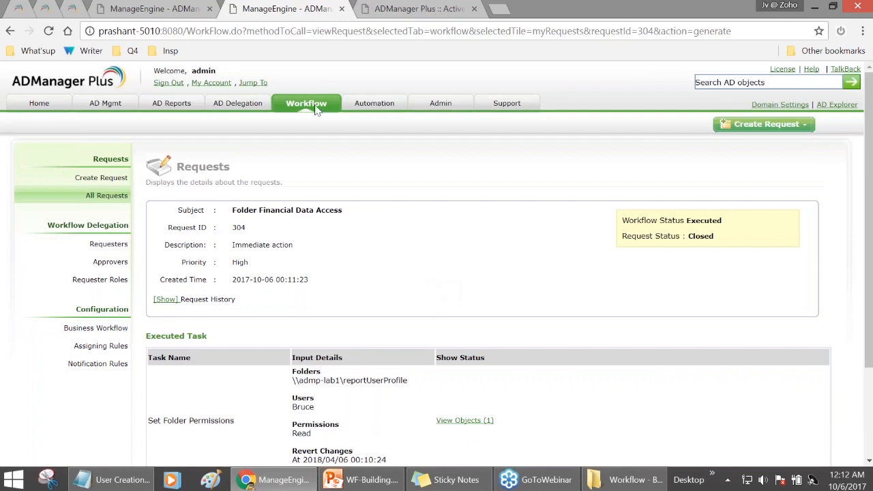
pyautogui.click(95, 285)
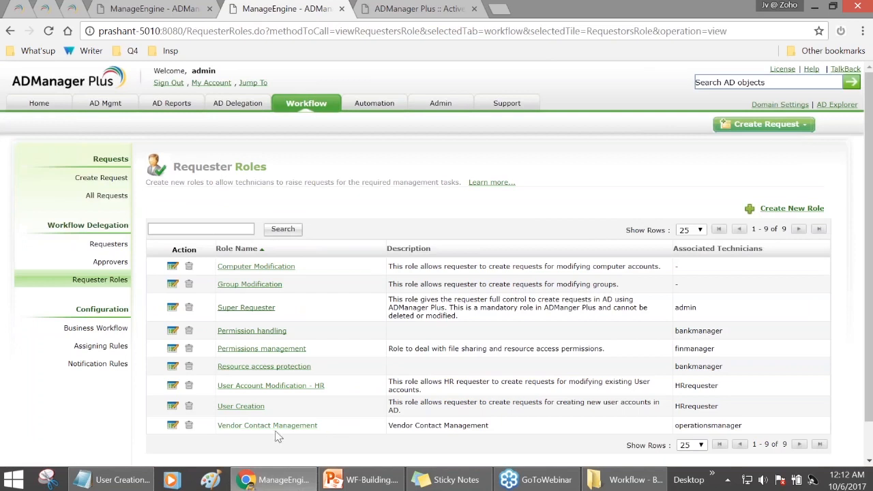
# - Review the Vendor Contact Management role's permissions and the requesters list, then sign out
pyautogui.scroll(-2, 278, 432)
pyautogui.click(260, 387)
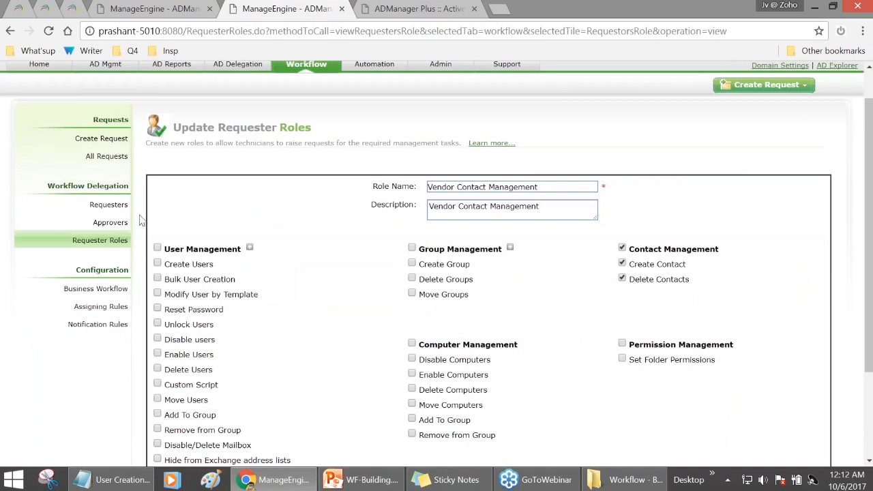
pyautogui.click(108, 204)
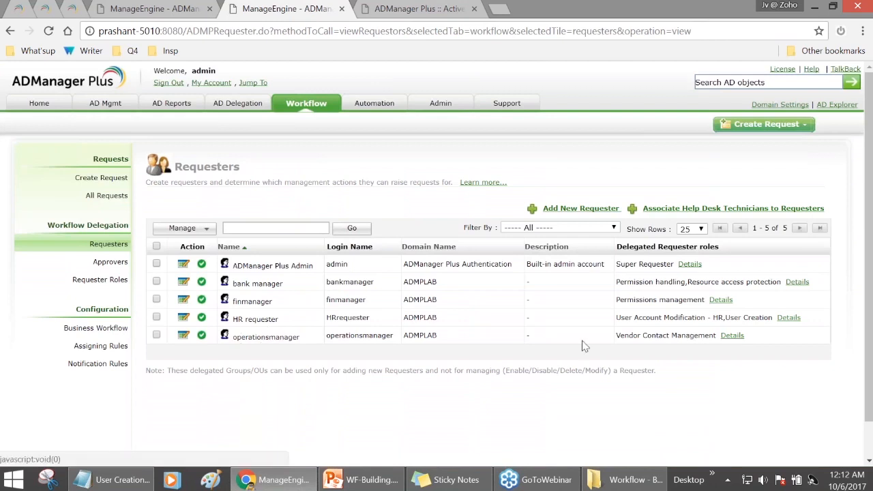
pyautogui.click(170, 83)
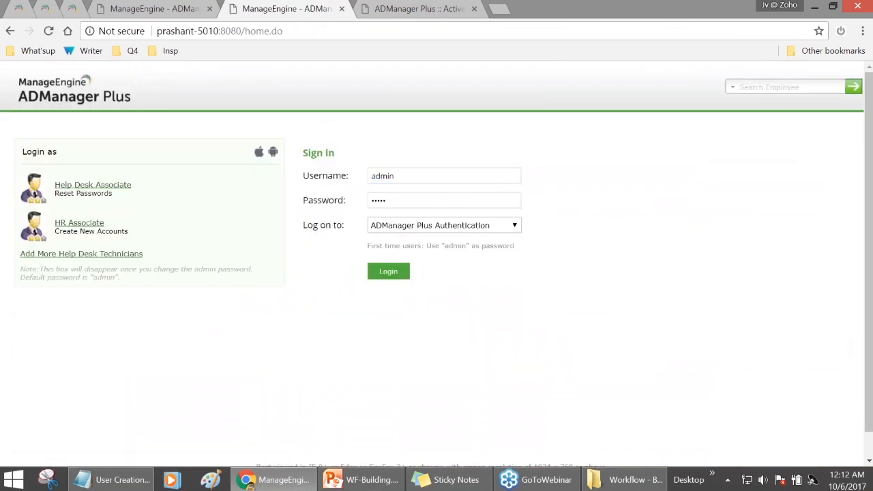
# - Sign in as the operations manager requester with its username and password
pyautogui.moveTo(403, 176); pyautogui.dragTo(347, 175)
pyautogui.write('operationsmanager')
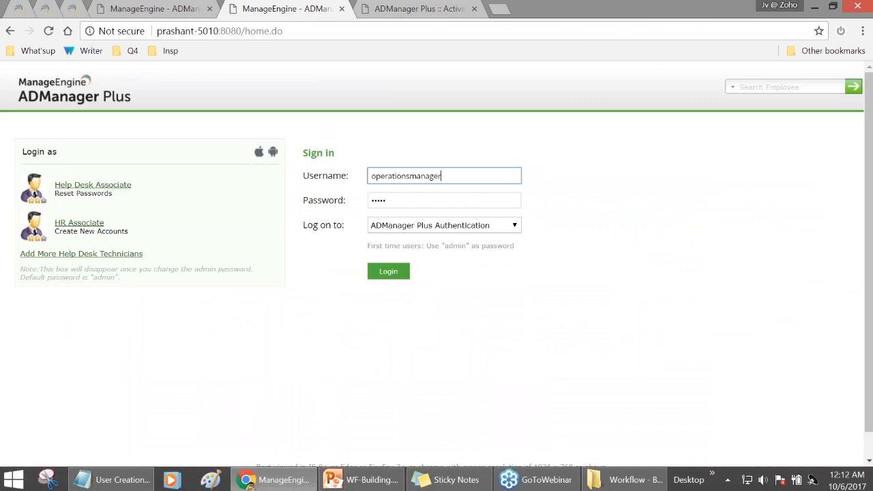
pyautogui.press('Tab')
pyautogui.write('ad')
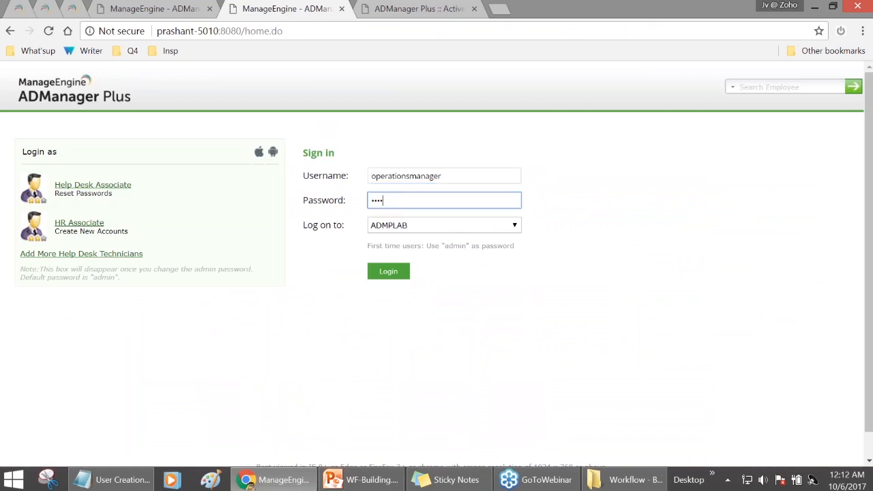
pyautogui.write('min')
pyautogui.press('Return')
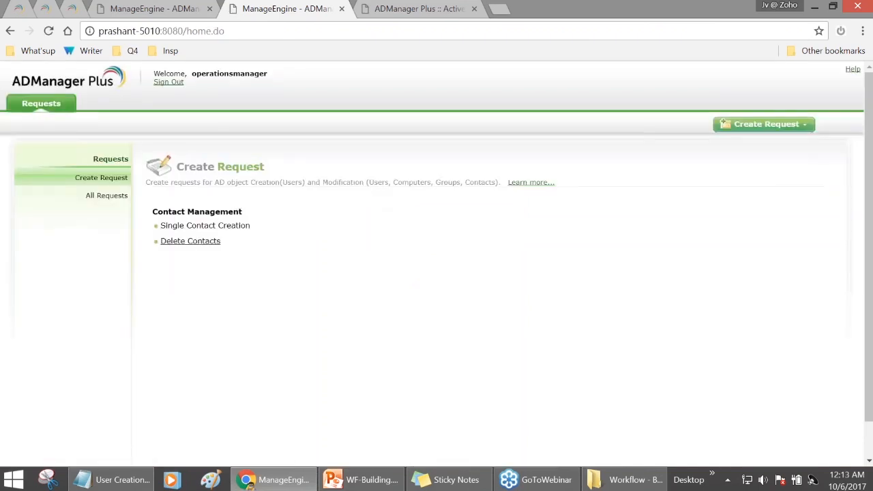
# - Start a Single Contact Creation request, browse the vendor templates, and keep the System Template
pyautogui.click(189, 228)
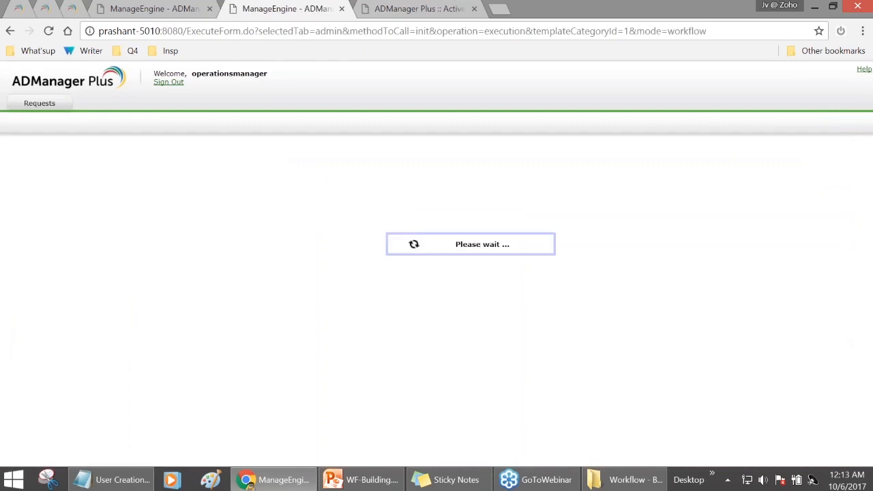
pyautogui.scroll(-1, 517, 230)
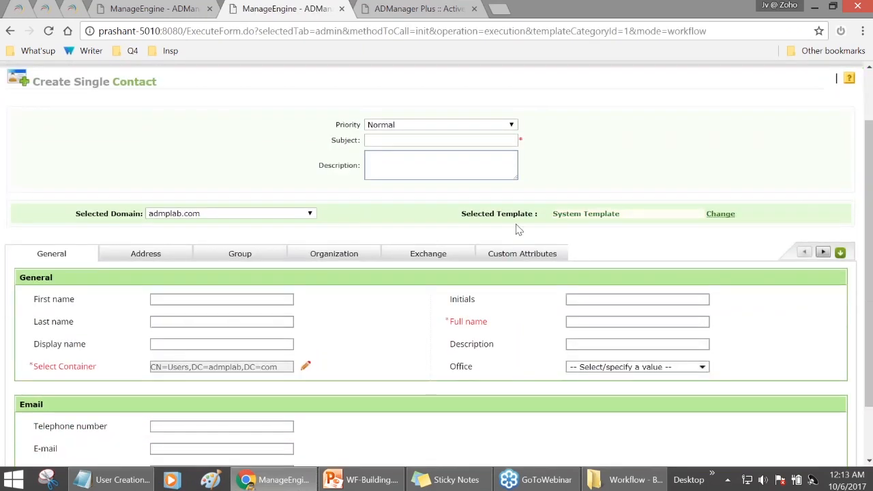
pyautogui.click(653, 221)
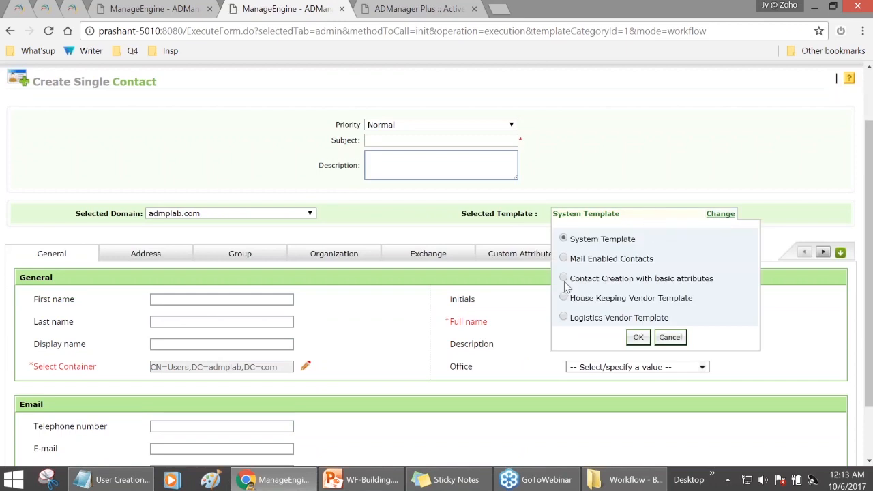
pyautogui.moveTo(570, 281); pyautogui.dragTo(712, 280)
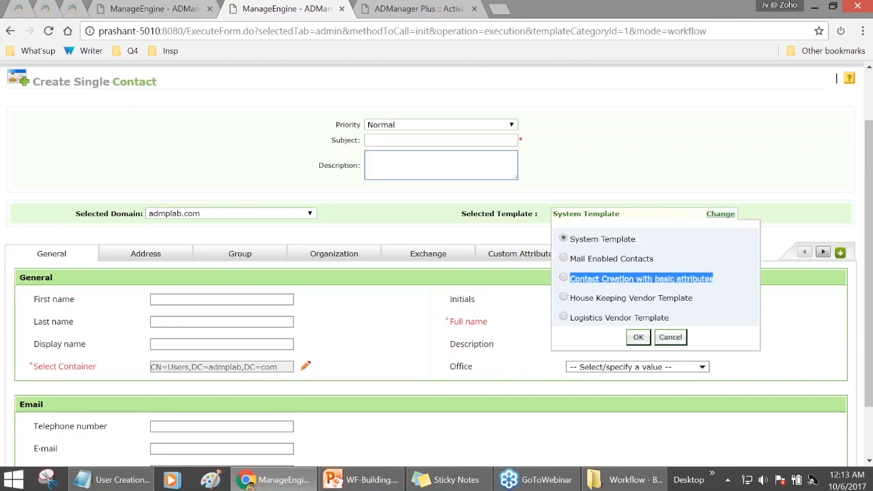
pyautogui.click(595, 290)
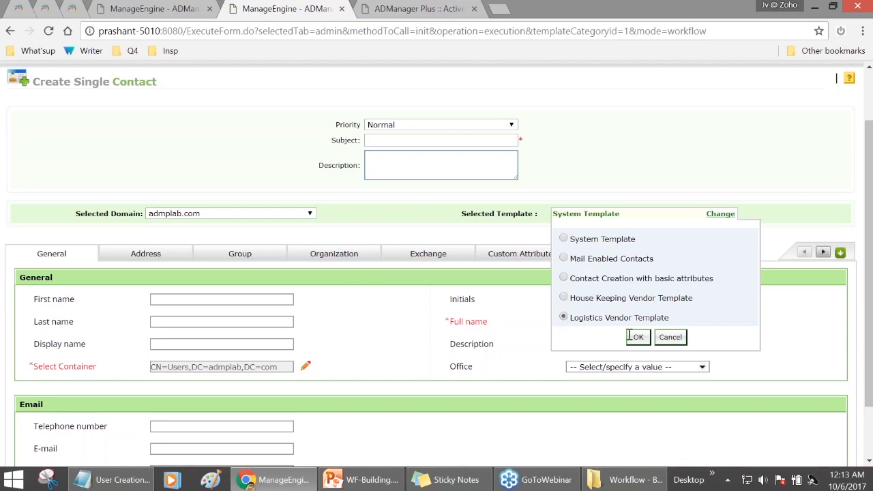
pyautogui.click(563, 300)
pyautogui.click(564, 318)
pyautogui.scroll(-1, 510, 324)
pyautogui.scroll(-1, 511, 327)
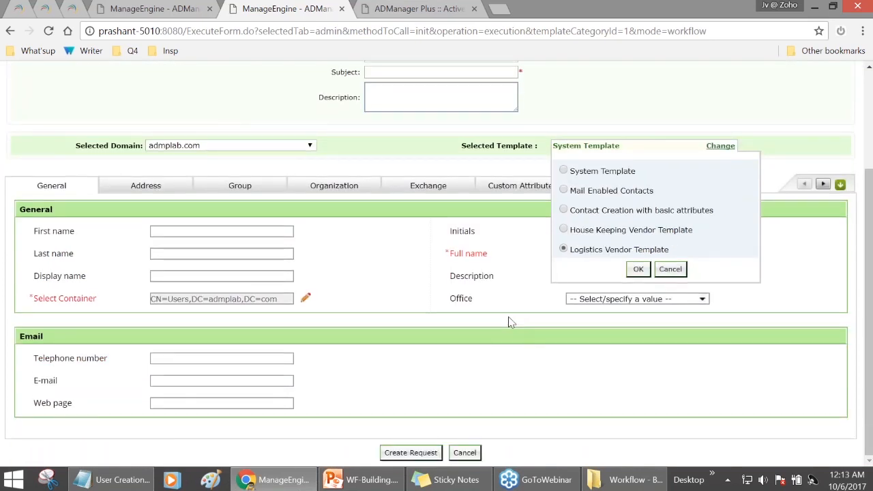
pyautogui.scroll(3, 510, 323)
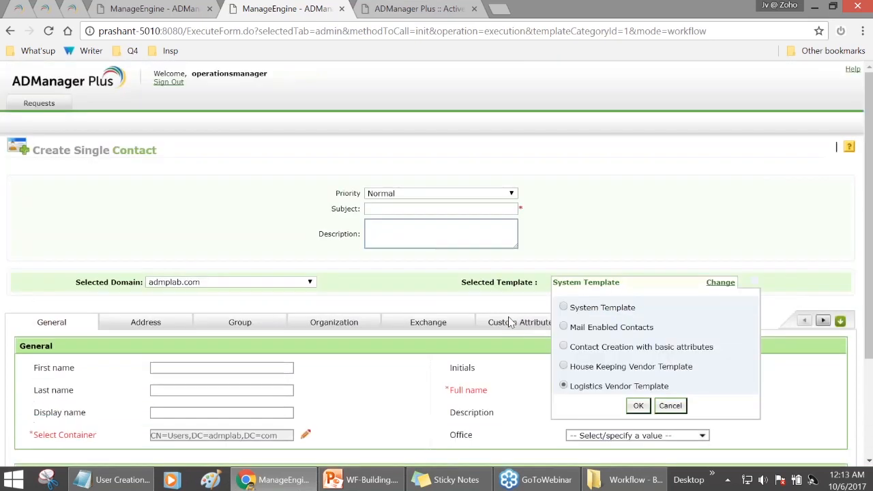
pyautogui.scroll(-3, 511, 322)
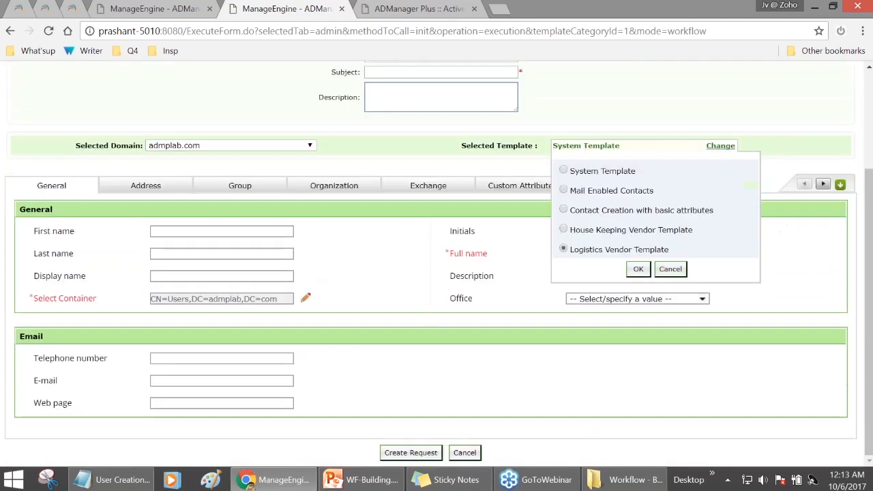
pyautogui.click(563, 171)
pyautogui.click(638, 269)
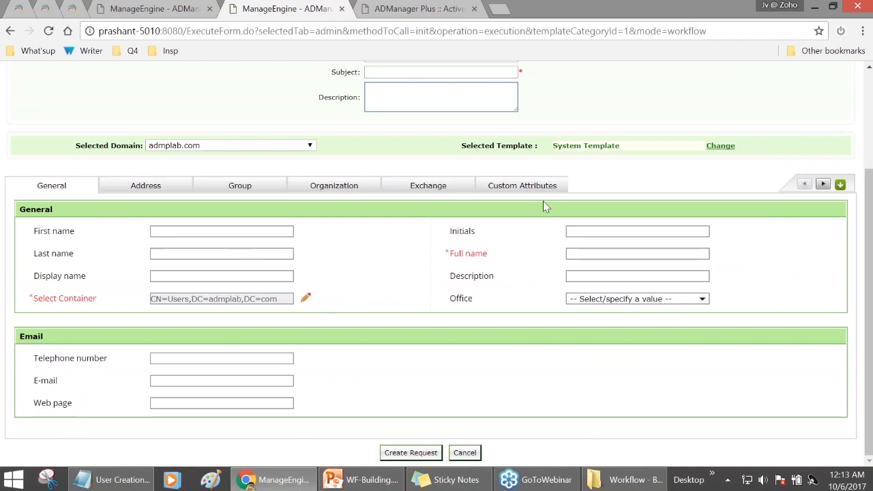
# - Look through the Address, Organization, Exchange and Custom Attributes tabs, then sign out
pyautogui.click(156, 191)
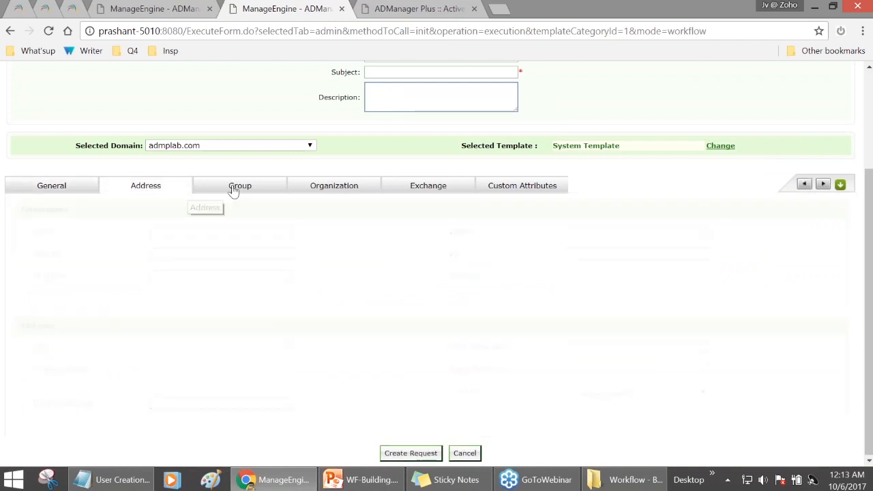
pyautogui.click(376, 187)
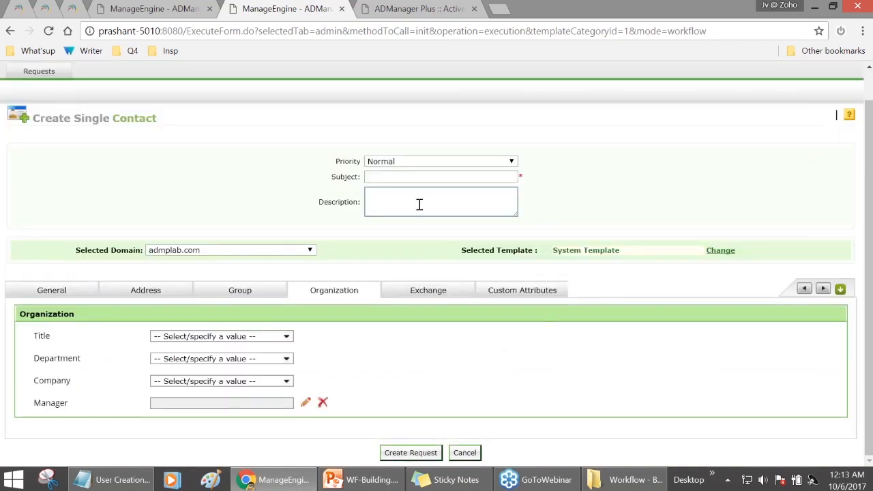
pyautogui.click(428, 290)
pyautogui.click(511, 322)
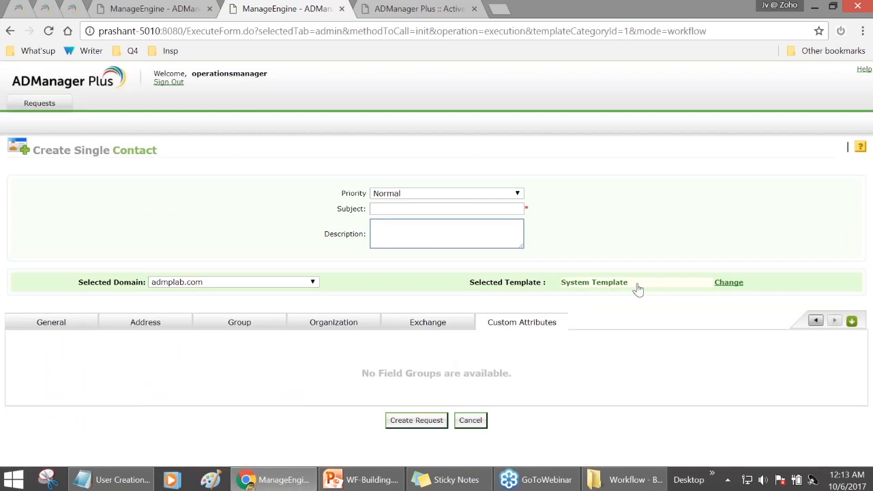
pyautogui.click(723, 284)
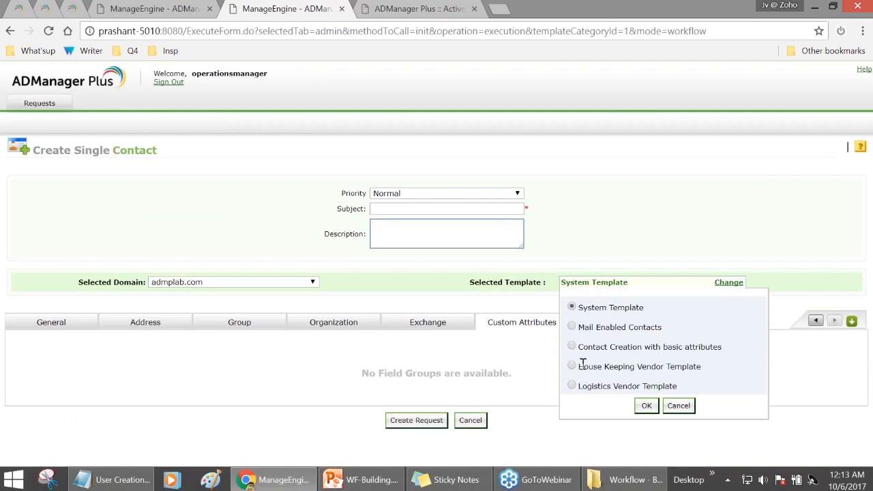
pyautogui.moveTo(582, 367); pyautogui.dragTo(694, 367)
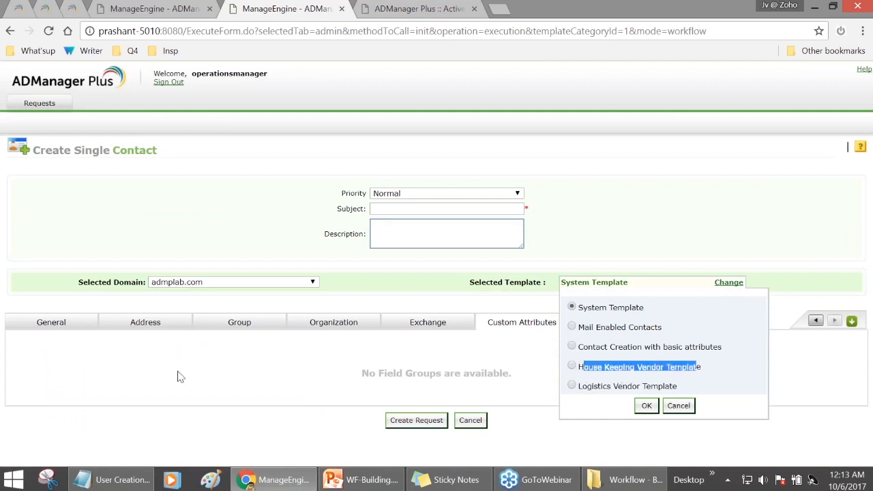
pyautogui.click(168, 82)
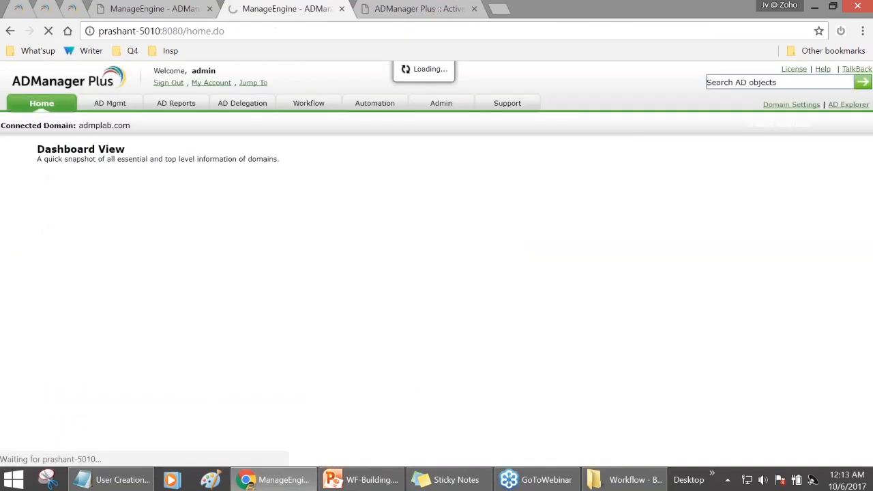
# - Show the Business Workflow overview of the Requester, Approver and Active Directory flow
pyautogui.click(307, 103)
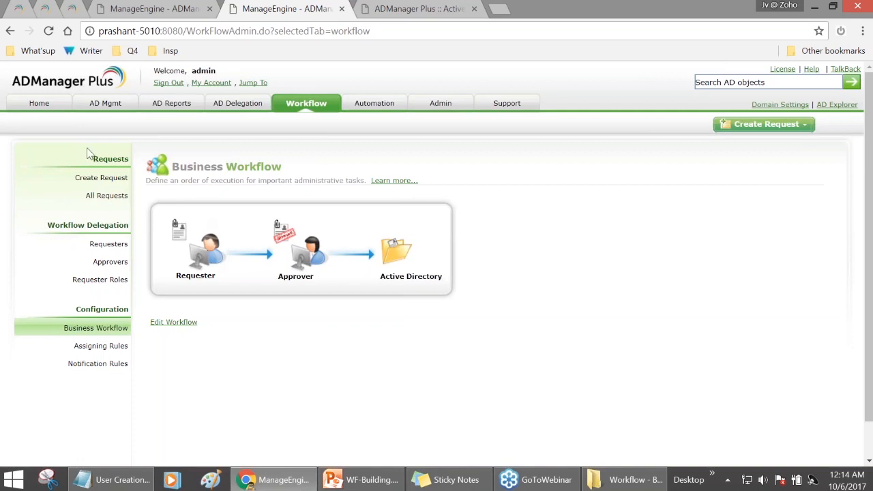
# - Read through the Part 1–3 help-desk blog articles, then go back to ADManager Plus Business Workflow
pyautogui.click(18, 9)
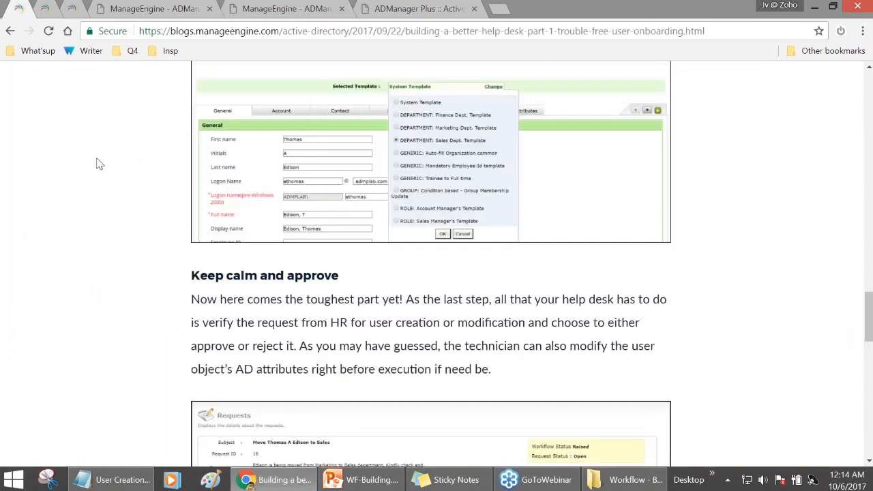
pyautogui.scroll(10, 43, 162)
pyautogui.scroll(8, 87, 176)
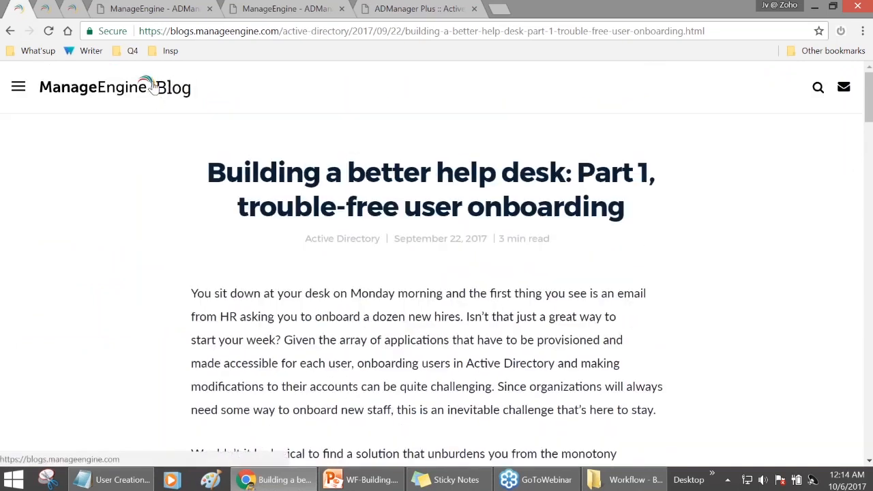
pyautogui.scroll(-1, 185, 91)
pyautogui.scroll(-8, 284, 218)
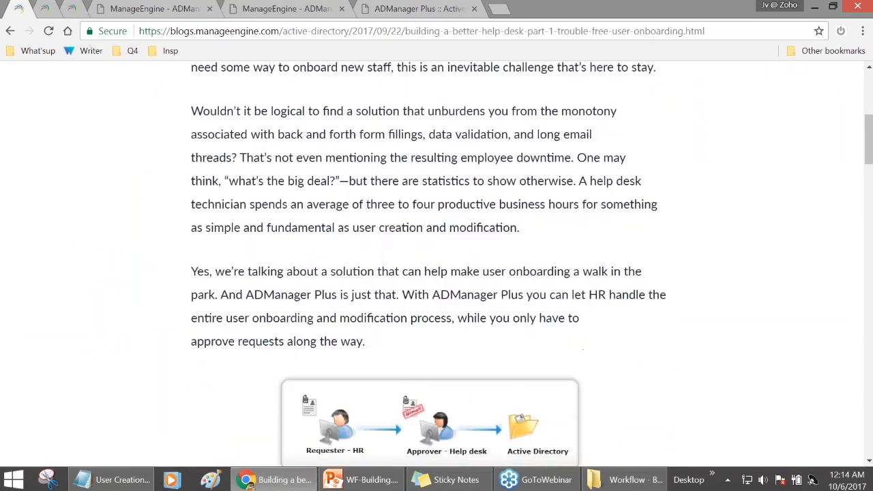
pyautogui.scroll(-10, 327, 184)
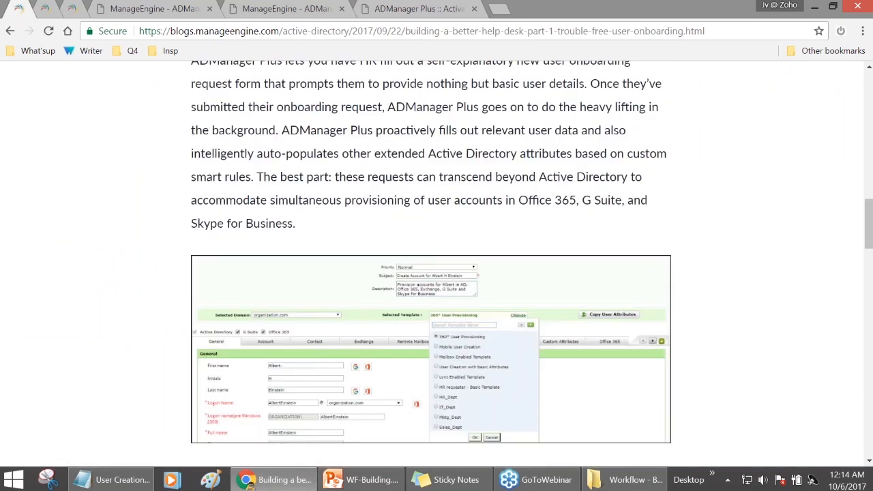
pyautogui.scroll(-8, 413, 116)
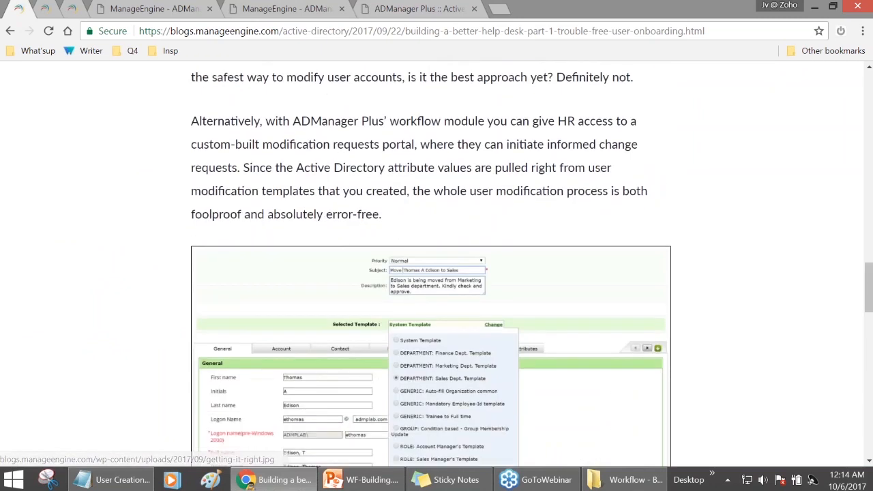
pyautogui.scroll(-9, 414, 116)
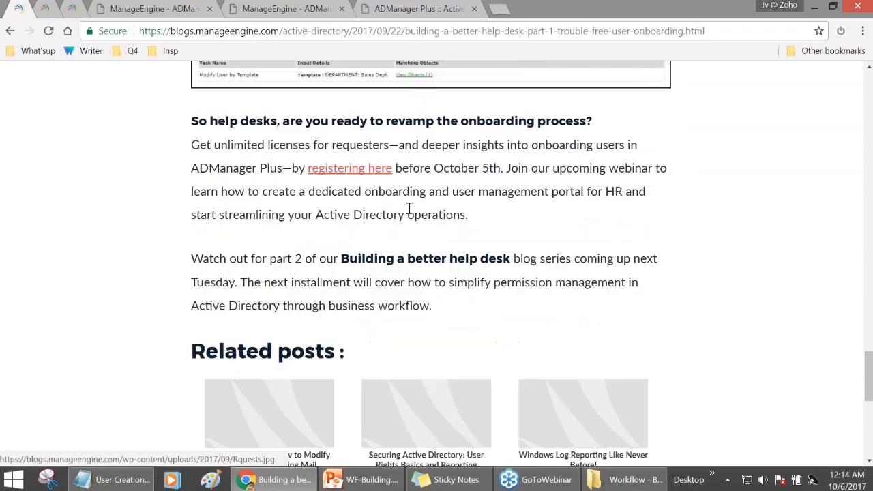
pyautogui.scroll(5, 402, 213)
pyautogui.scroll(15, 116, 130)
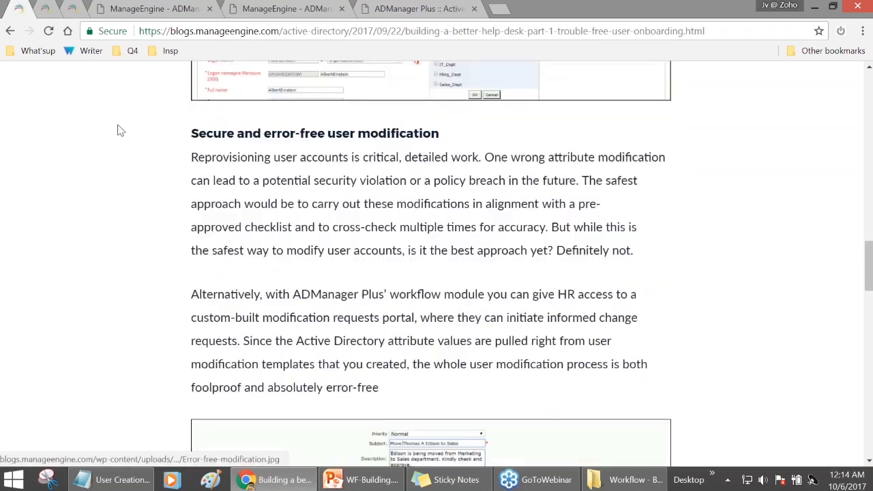
pyautogui.scroll(10, 96, 120)
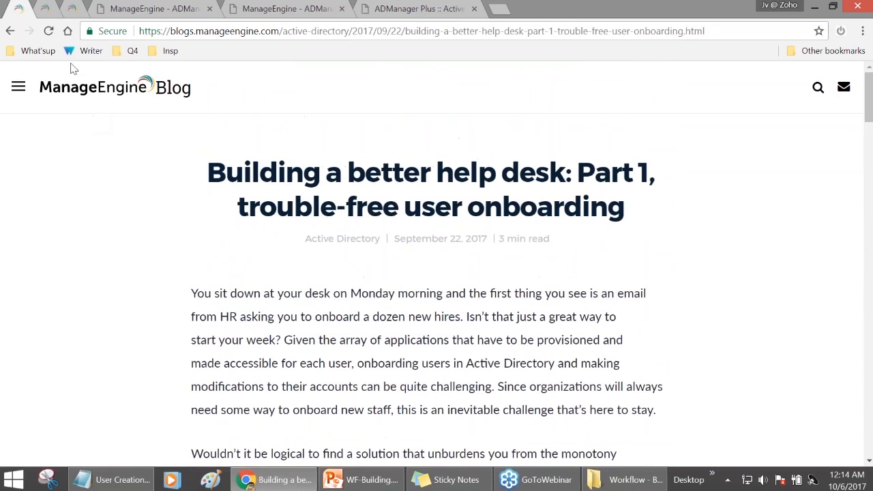
pyautogui.click(46, 14)
pyautogui.click(74, 15)
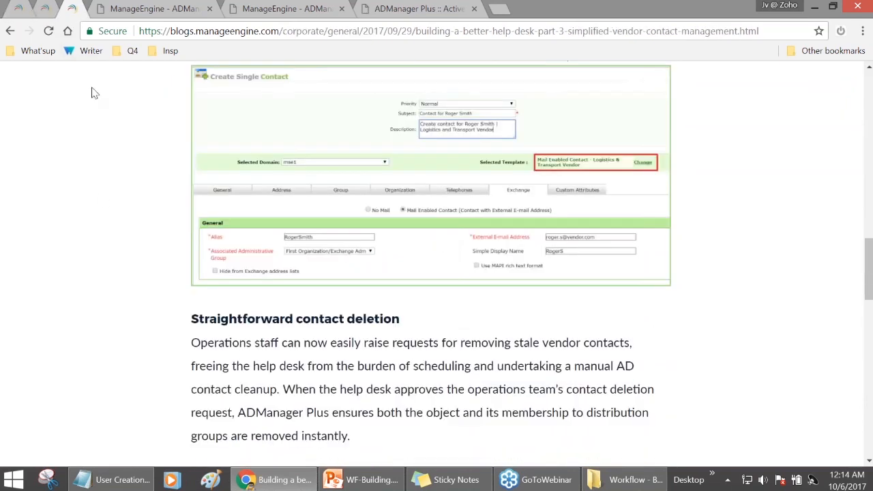
pyautogui.scroll(12, 104, 202)
pyautogui.scroll(5, 103, 203)
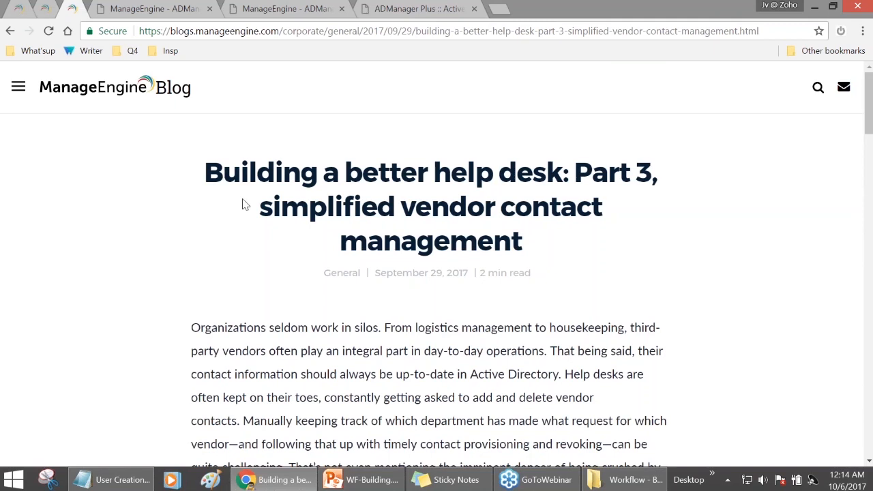
pyautogui.click(293, 8)
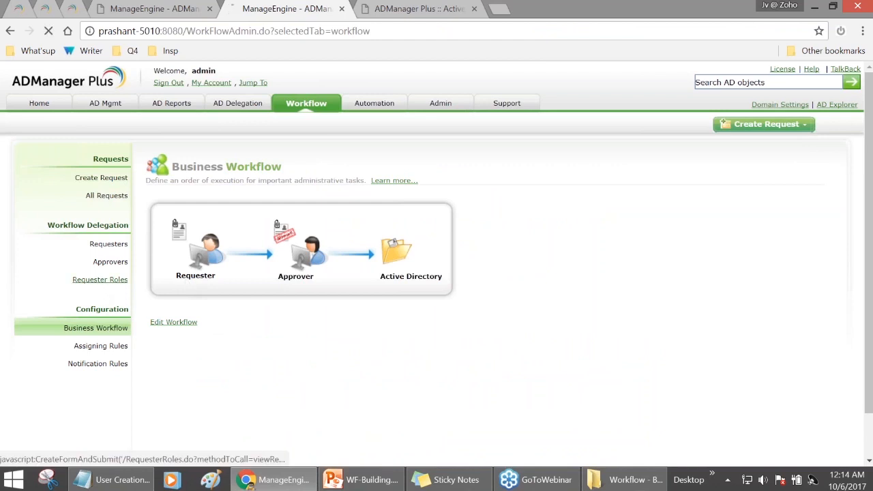
# - Look over the Create New Role form for requester roles, then list the five requesters
pyautogui.click(100, 280)
pyautogui.scroll(-1, 279, 296)
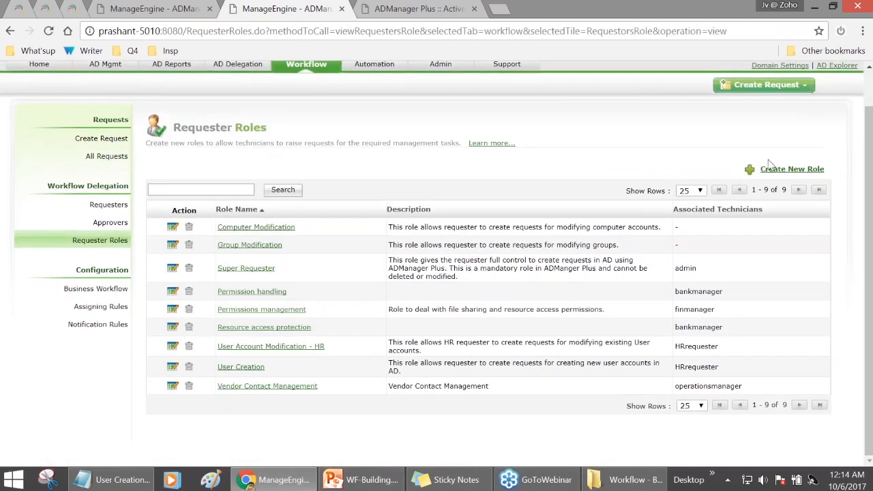
pyautogui.click(771, 168)
pyautogui.scroll(-2, 607, 190)
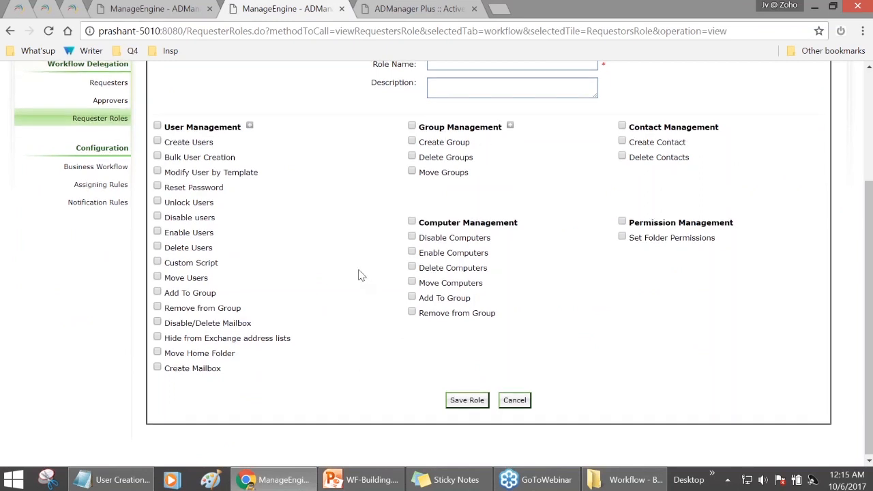
pyautogui.scroll(2, 359, 275)
pyautogui.click(108, 218)
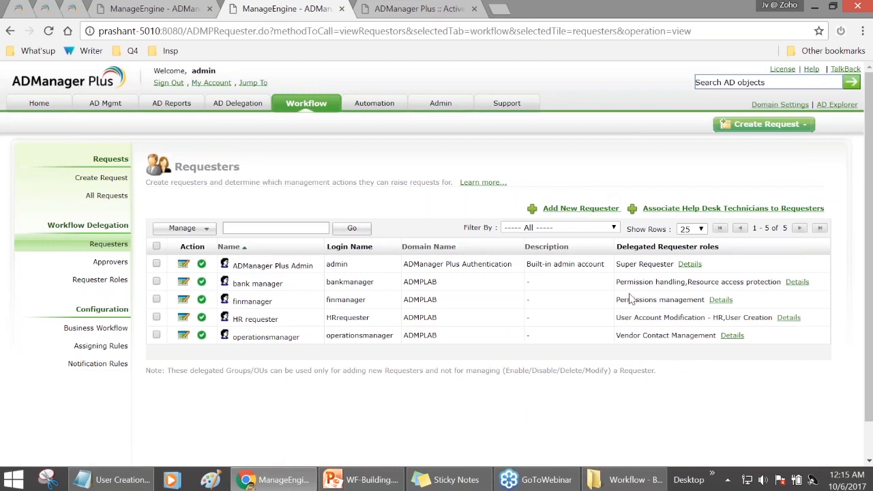
# - Review the three notification rules, then move on to the assigning rules, where only the Default Rule exists
pyautogui.click(113, 364)
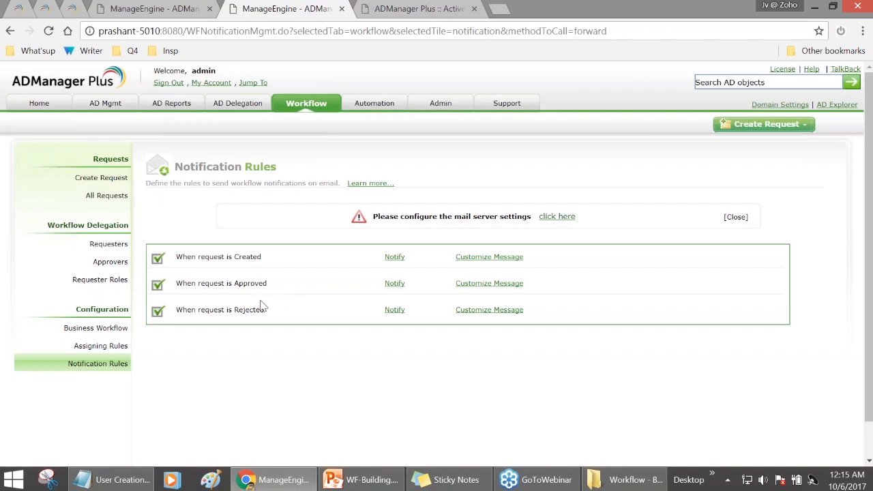
pyautogui.click(101, 346)
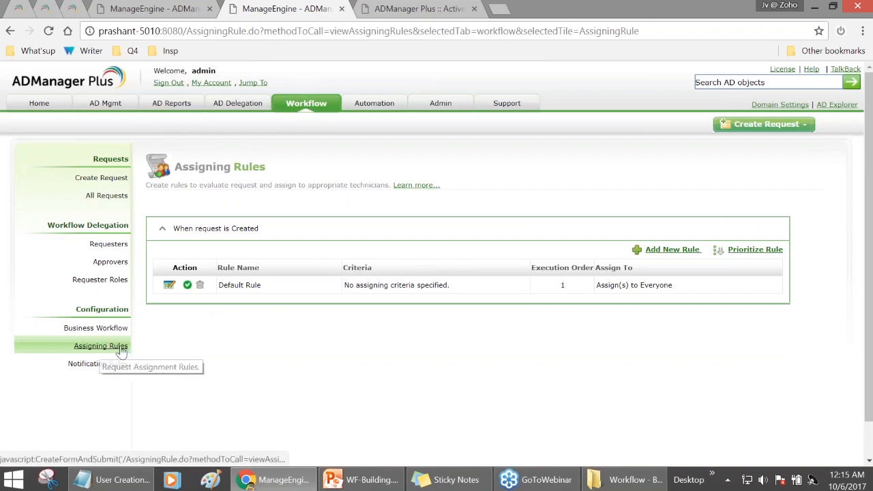
# - Start a new assigning rule with the criterion Action is Create Users
pyautogui.click(671, 250)
pyautogui.scroll(-1, 450, 301)
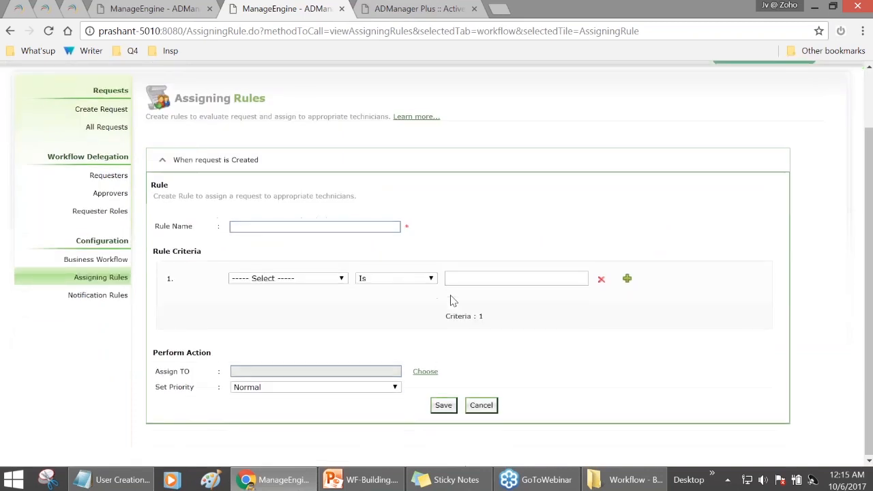
pyautogui.click(340, 278)
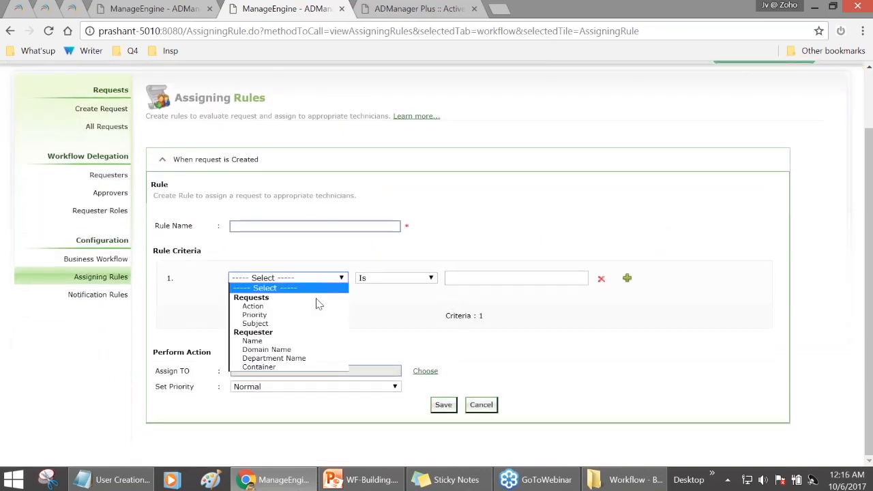
pyautogui.click(333, 305)
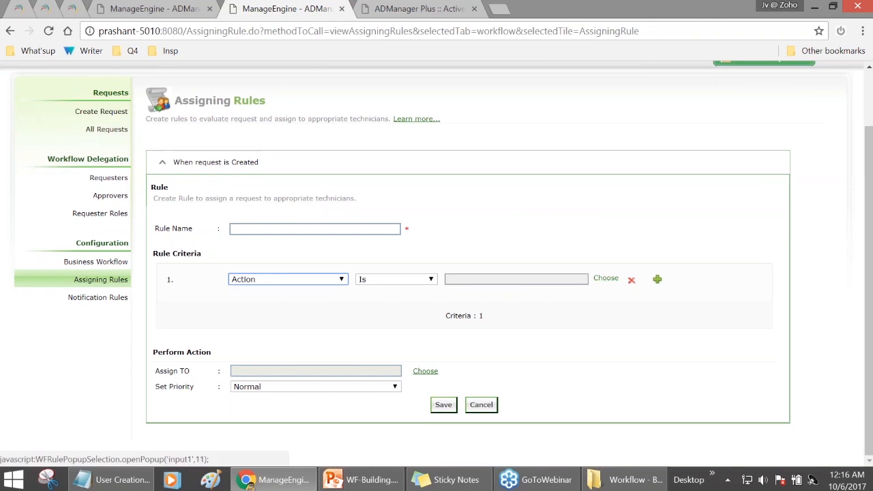
pyautogui.click(606, 279)
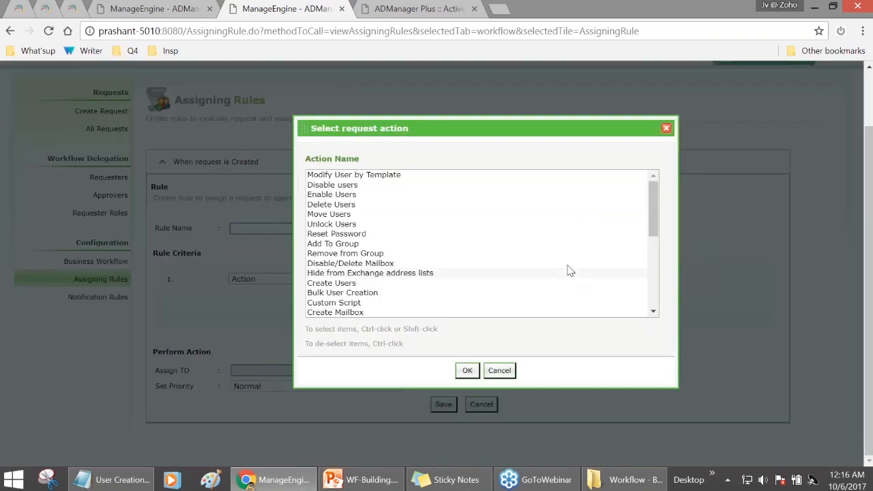
pyautogui.click(651, 227)
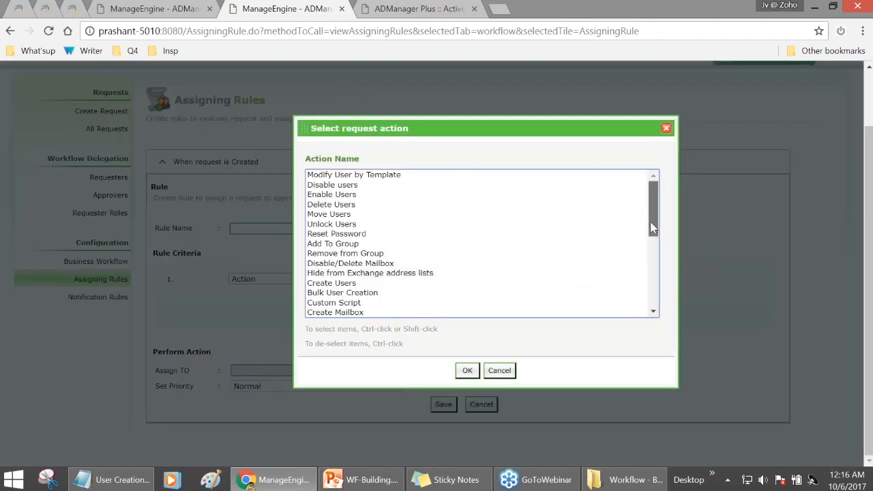
pyautogui.moveTo(651, 228); pyautogui.dragTo(651, 261)
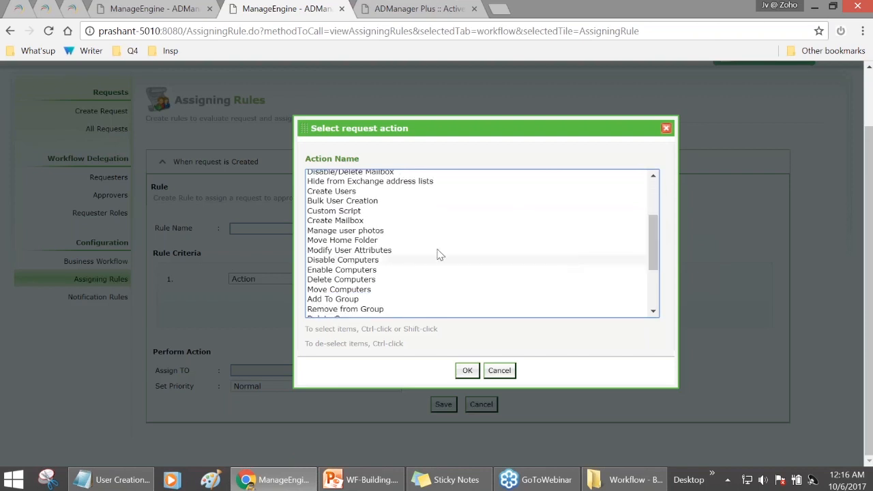
pyautogui.click(351, 191)
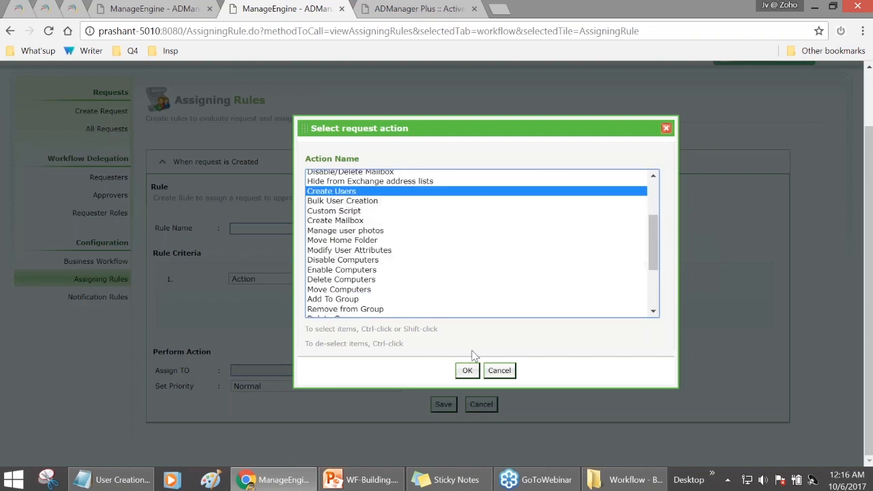
pyautogui.click(467, 370)
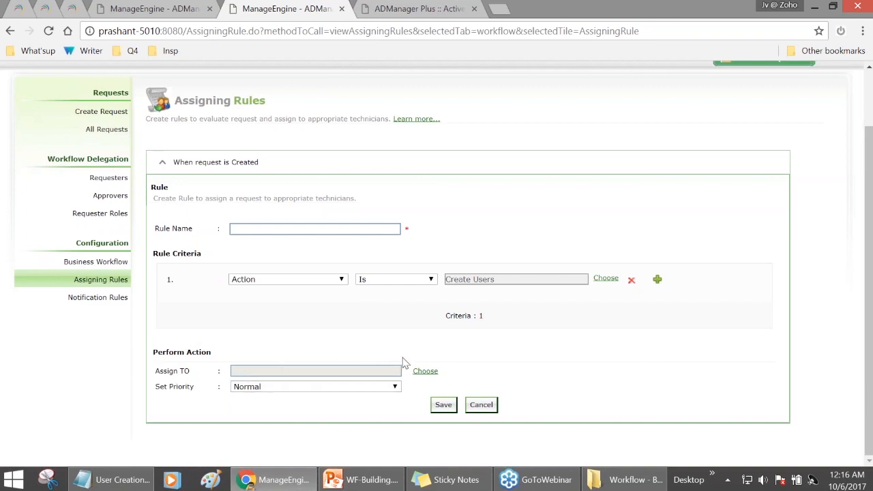
# - Assign the rule's requests to the ADManager Plus help desk technician
pyautogui.click(426, 372)
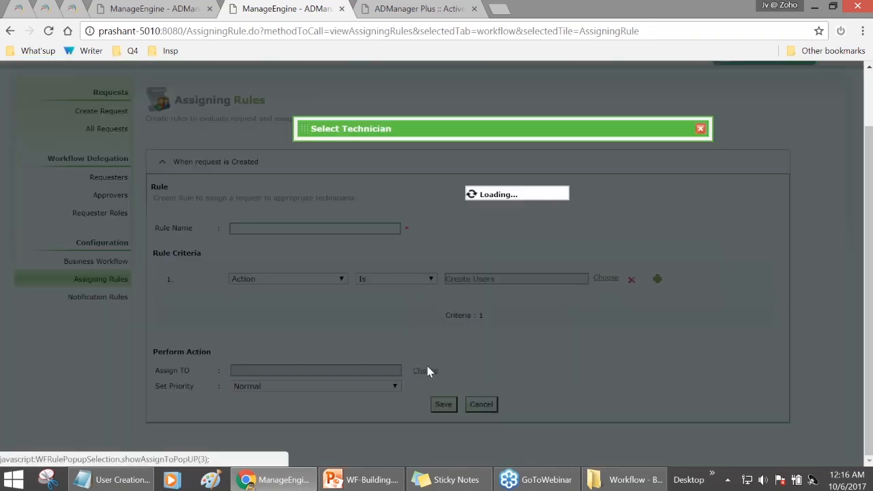
pyautogui.click(307, 211)
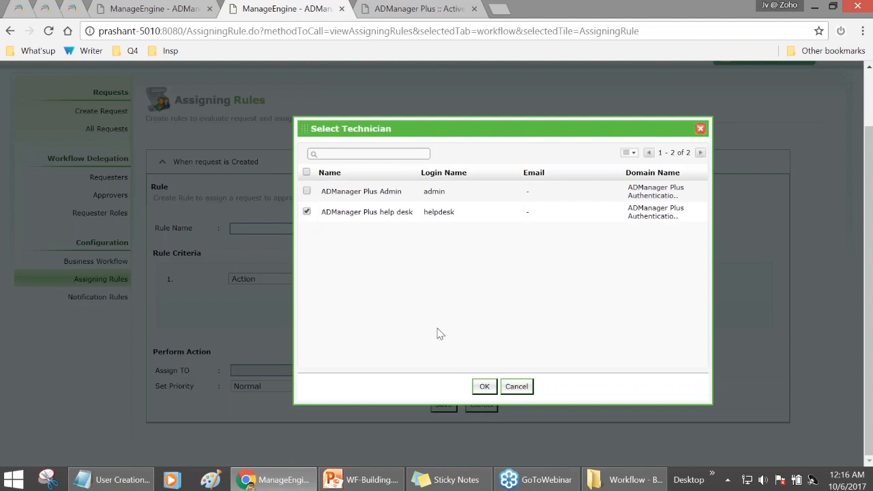
pyautogui.click(484, 386)
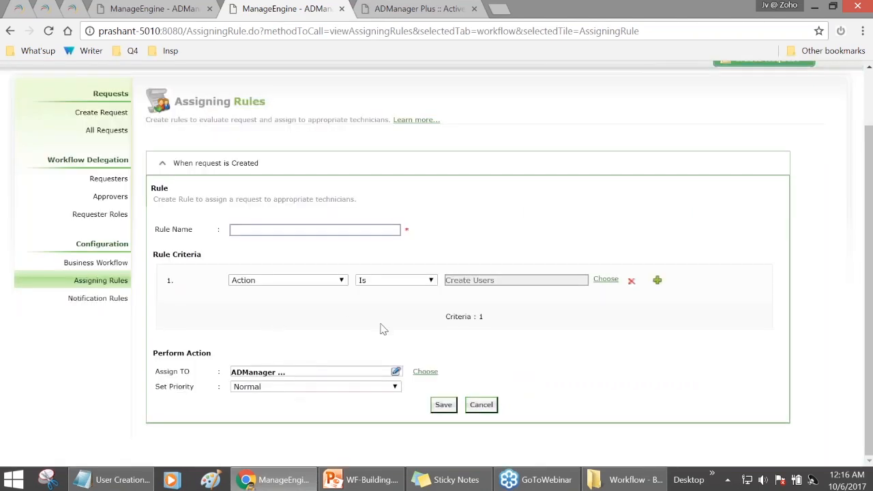
pyautogui.scroll(1, 312, 333)
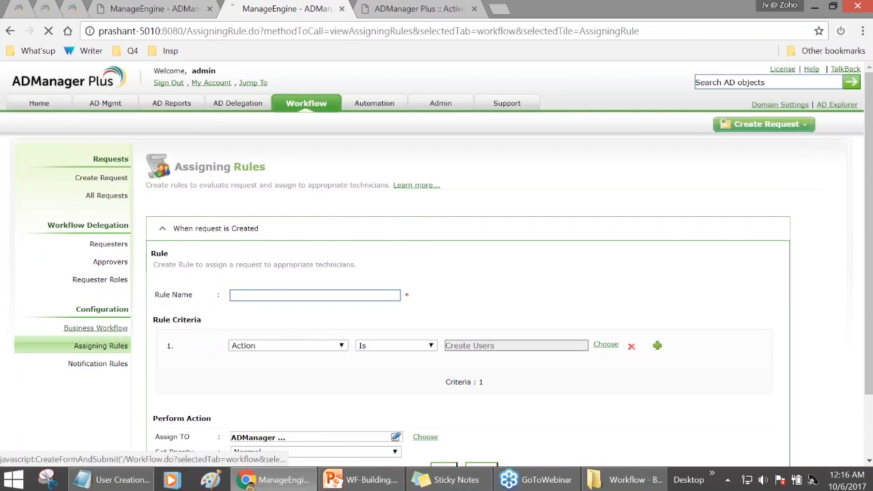
# - Return to the Business Workflow overview of the Requester, Approver and Active Directory flow
pyautogui.click(114, 329)
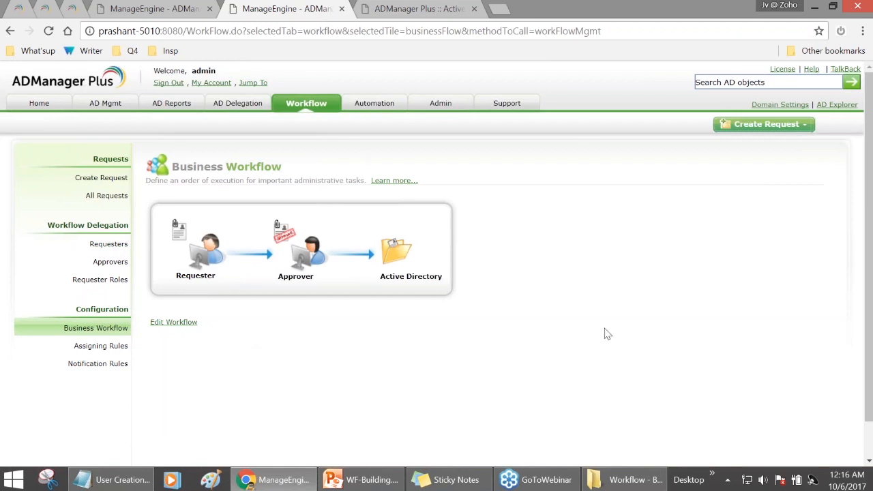
# - Bring WF-Building.pptx to the front and show slide 14, 'Trouble free Vendor Contact Mgmt.'
pyautogui.click(362, 480)
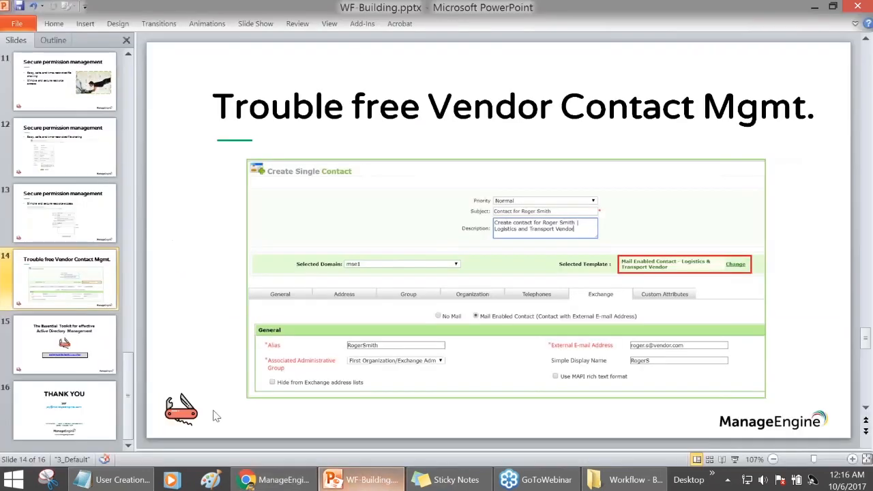
pyautogui.click(95, 345)
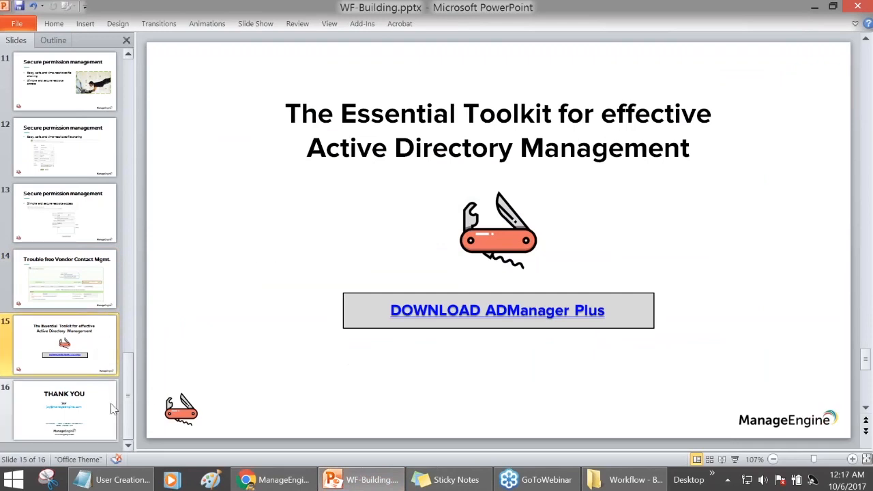
pyautogui.click(101, 303)
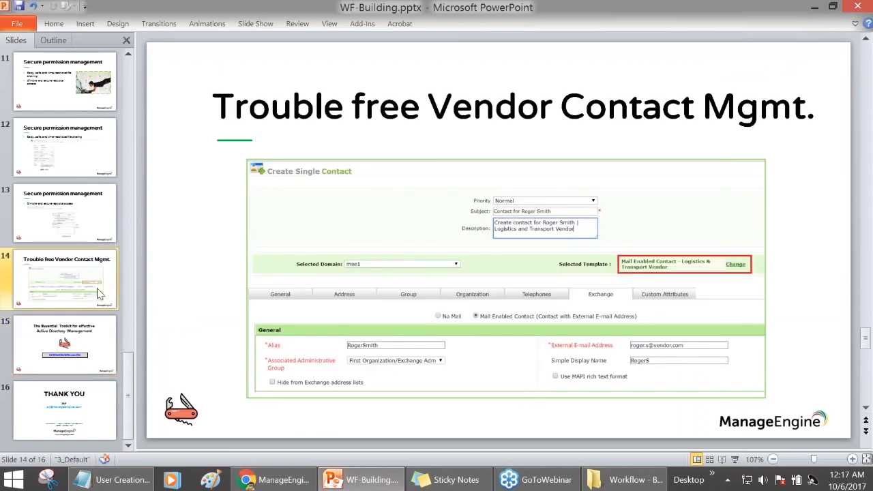